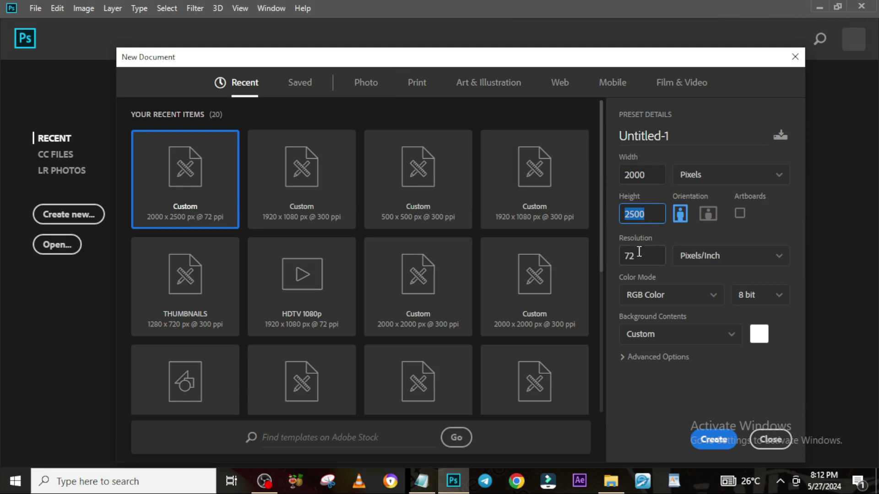
- Create a new document named BDAY POSTER, 2000 x 2500 pixels at 72 pixels/inch in RGB Color
key("Tab")
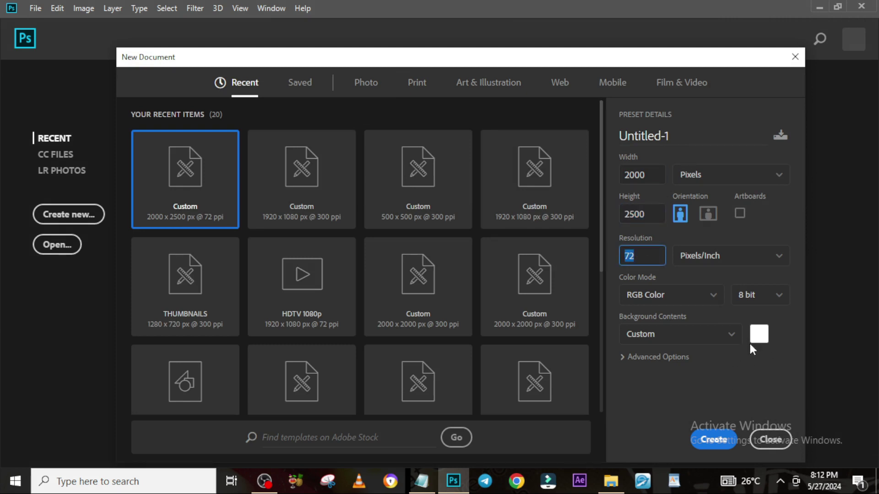
left_click(588, 138)
type("BDAY POSTER")
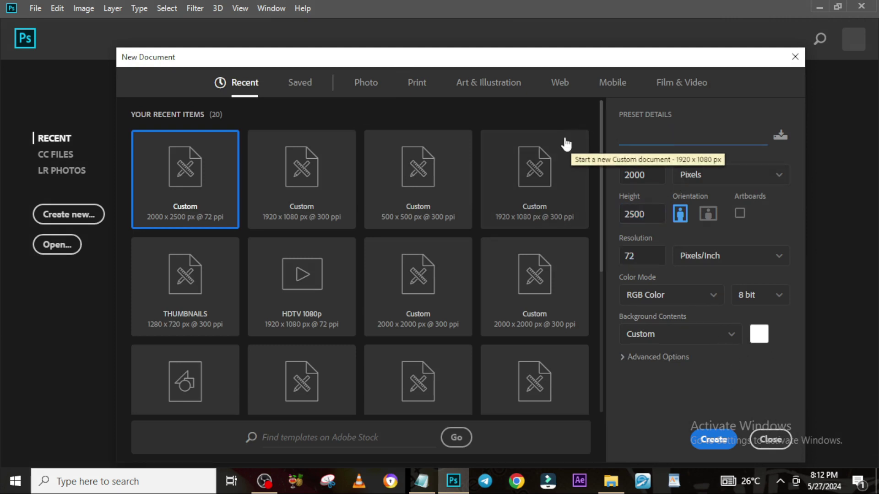
left_click(729, 432)
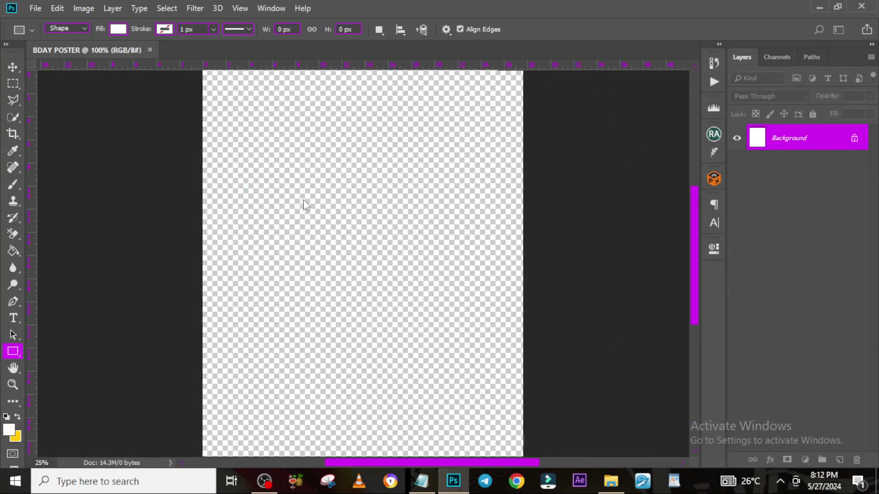
- Add a guide layout of 4 columns and 4 rows to the canvas
left_click(240, 9)
left_click(290, 347)
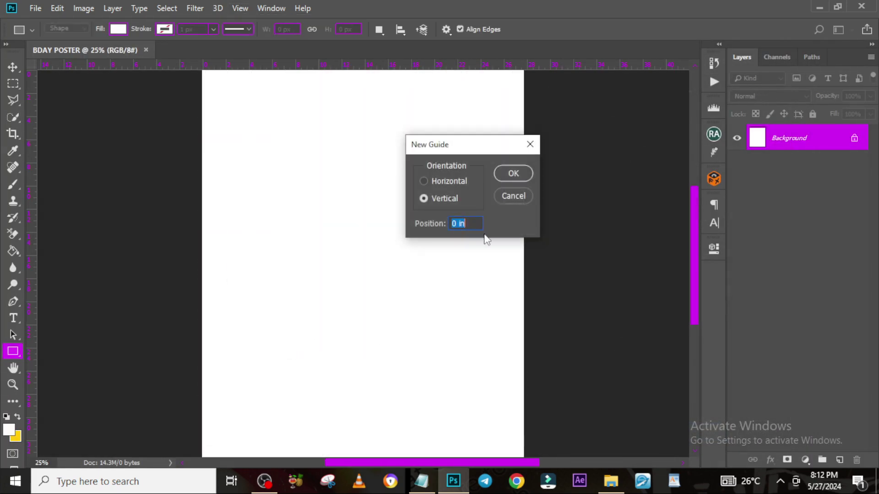
key("Escape")
left_click(240, 8)
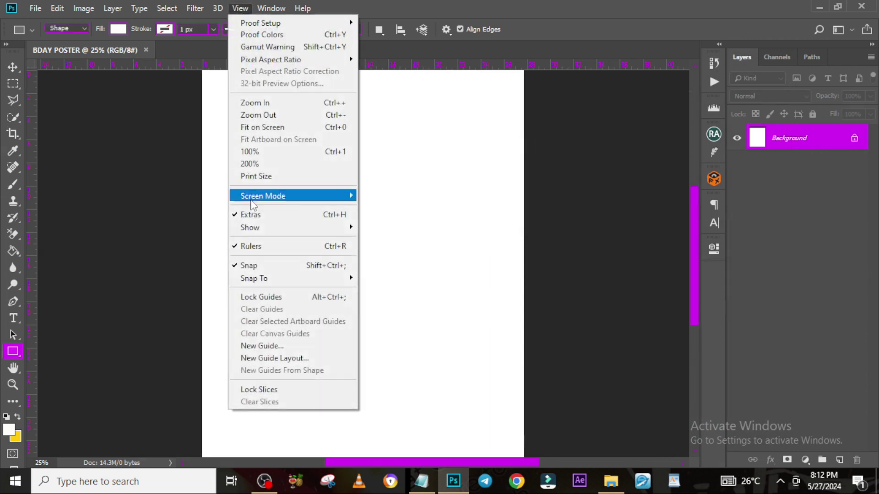
left_click(274, 358)
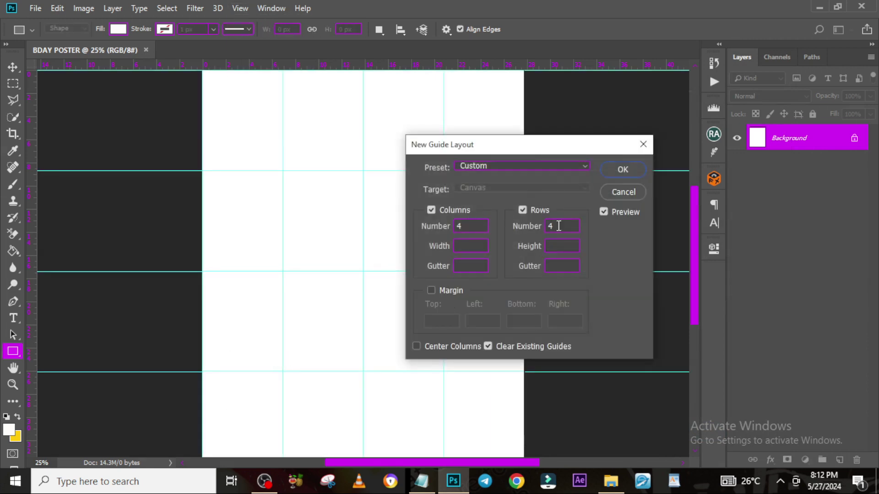
left_click(617, 169)
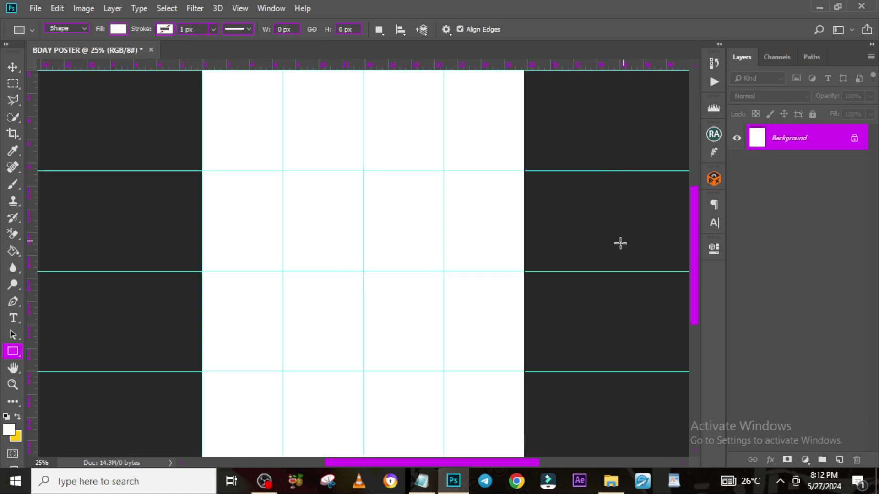
- Place the photo pexels-tubarones-photography-9545922 from the File Explorer folder into the BDAY POSTER document
left_click(610, 480)
left_click(434, 160)
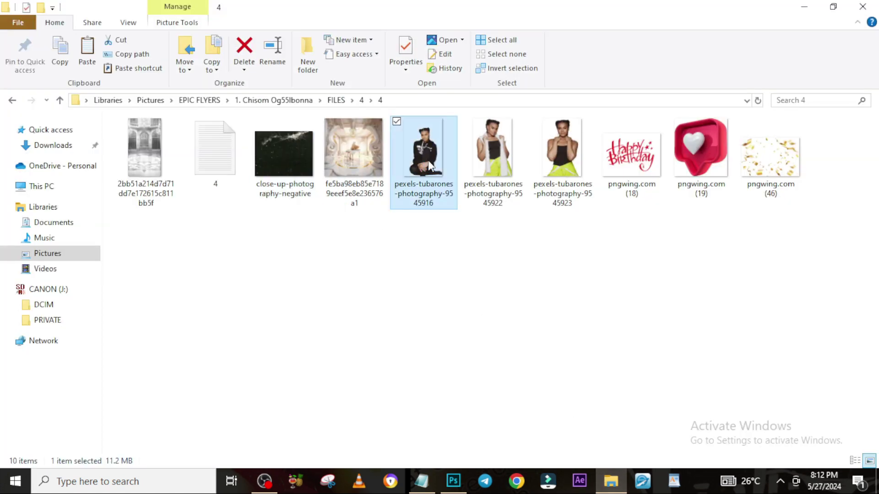
left_click_drag(487, 158, 370, 280)
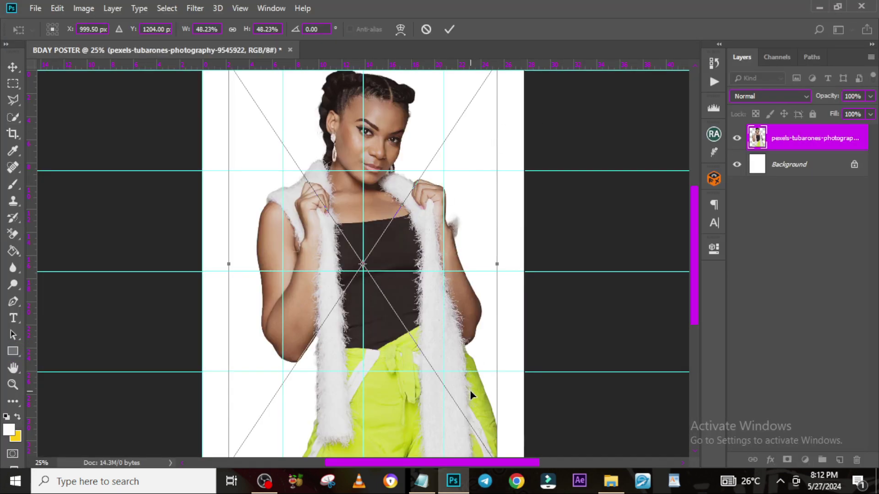
- Scale the placed photo to about 26%, flip it horizontally and position it right of center in the upper half of the canvas
key("ctrl+minus")
left_click_drag(452, 393, 413, 337)
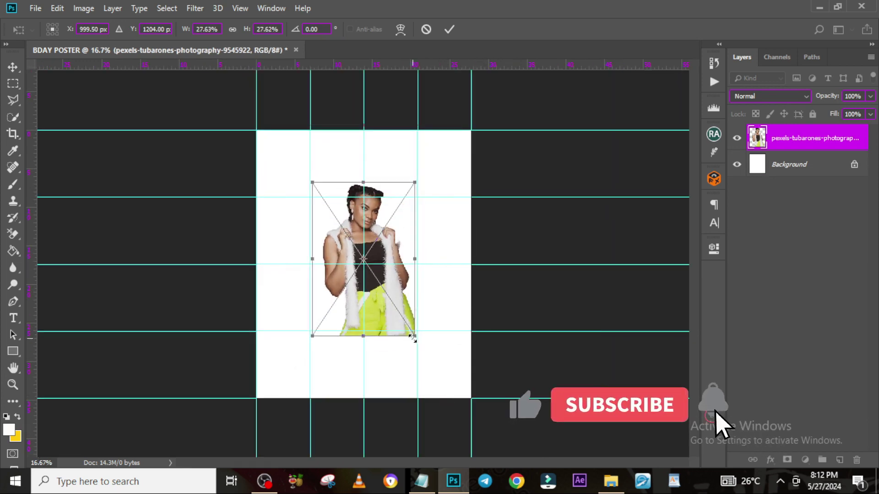
left_click_drag(386, 248, 403, 223)
right_click(400, 243)
left_click(443, 394)
left_click_drag(329, 310, 333, 303)
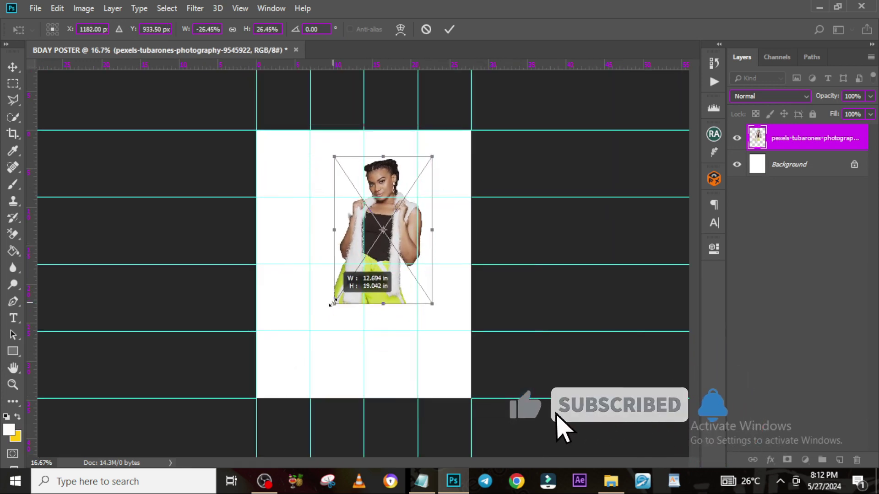
key("Return")
- Place the photo pexels-tubarones-photography-9545923 from the File Explorer folder into the poster
left_click(611, 480)
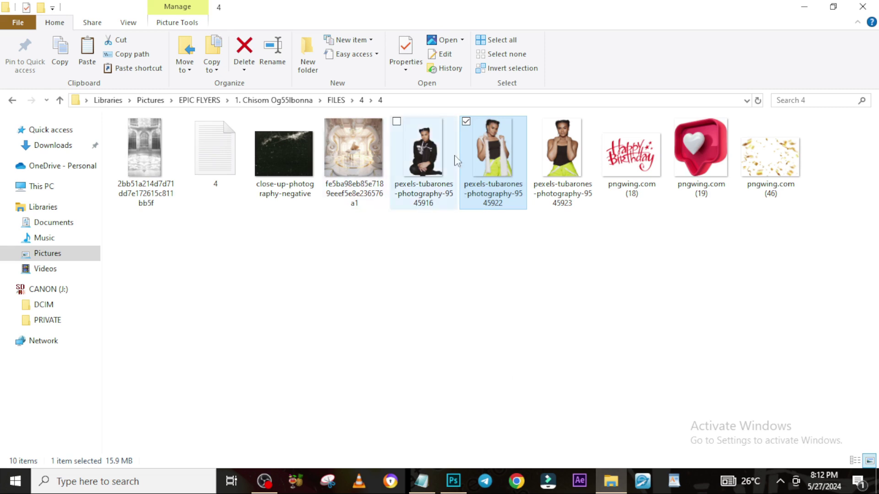
left_click_drag(557, 166, 441, 431)
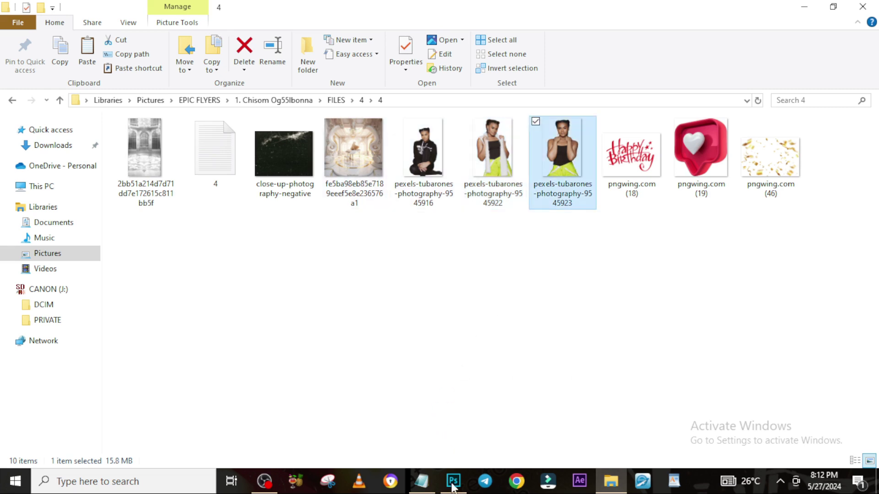
left_click_drag(452, 486, 362, 317)
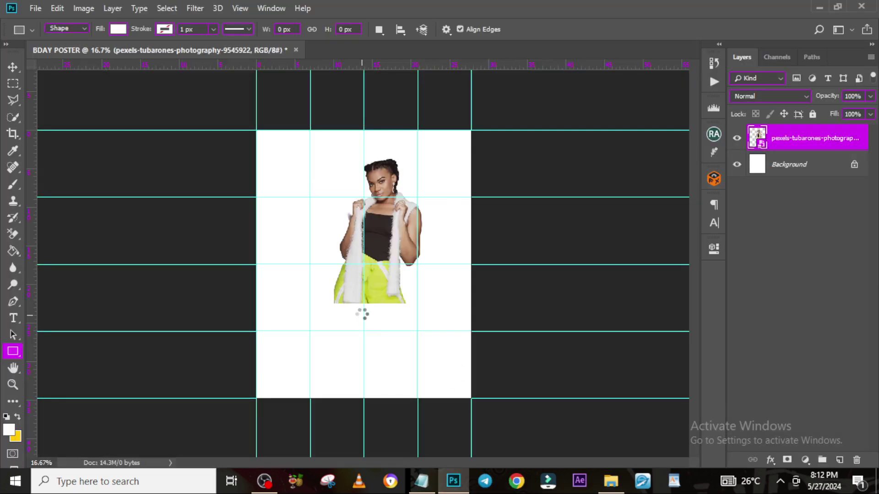
- Scale the second photo to about 24% and position it beside the first woman, on her left
right_click(393, 246)
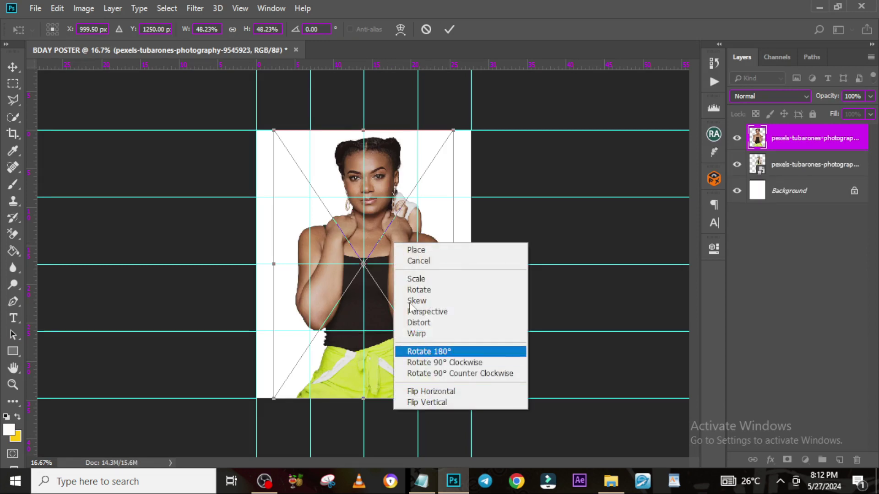
left_click(358, 325)
left_click_drag(452, 402, 351, 277)
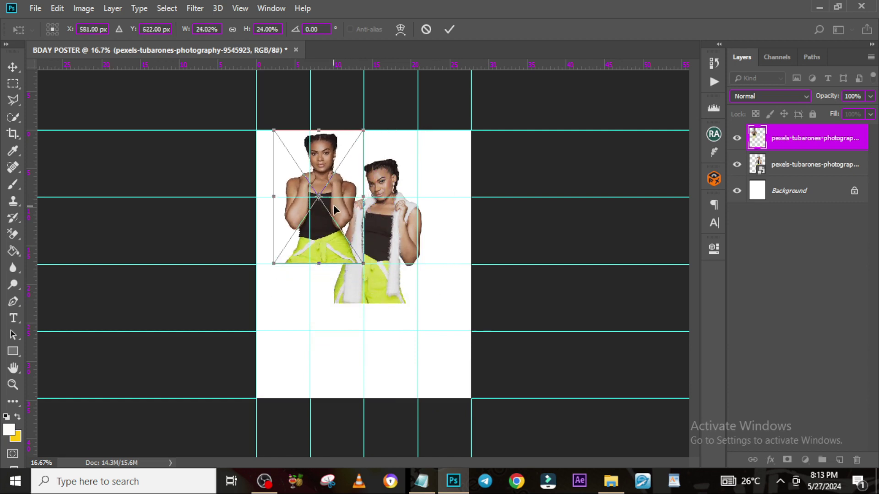
left_click_drag(333, 205, 355, 249)
key("Return")
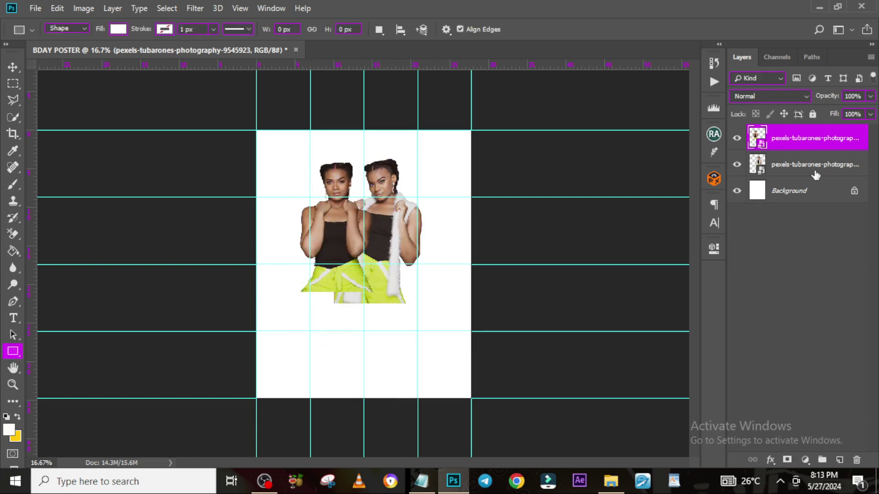
- Transform the 9545922 photo layer, shifting the woman slightly right and down to separate the two figures
left_click(834, 169)
key("v")
key("ctrl+t")
left_click_drag(430, 151, 454, 168)
key("Return")
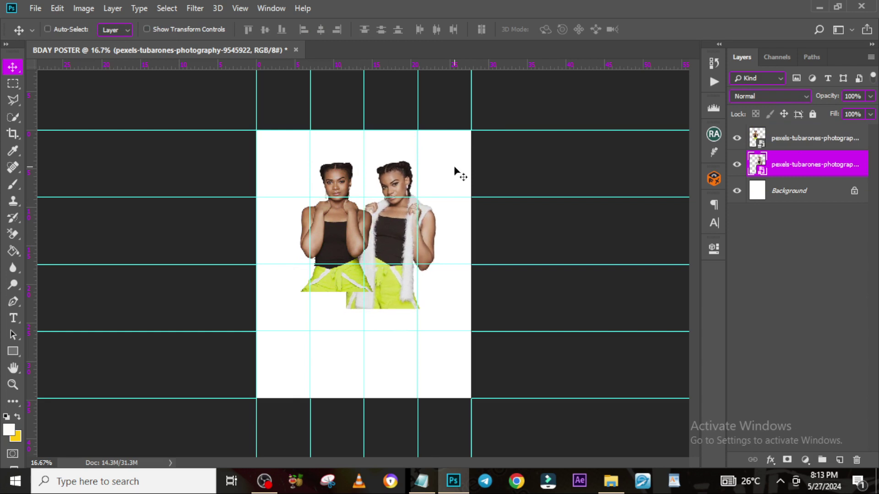
- Add a layer mask to each of the two photo layers
left_click(787, 461)
left_click(798, 142)
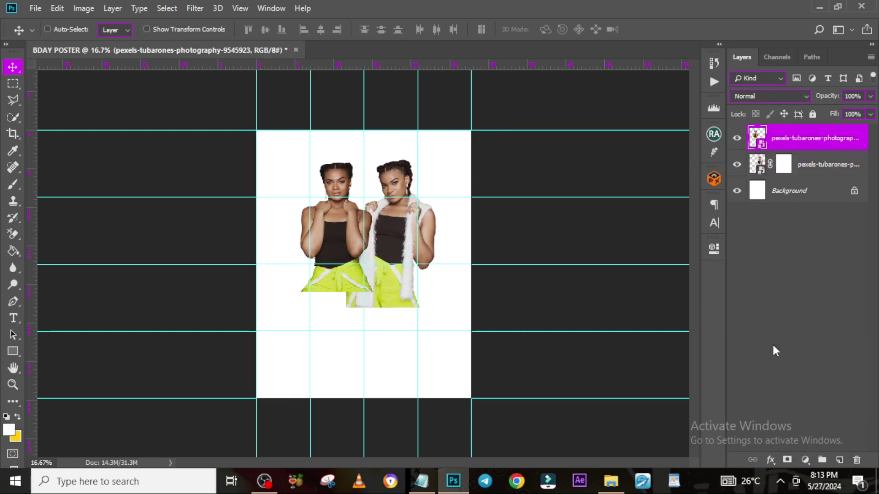
left_click(785, 461)
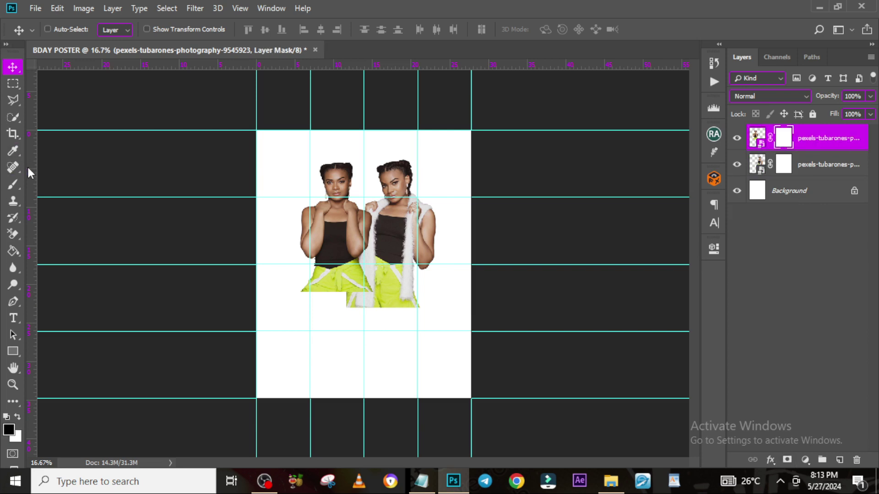
- Paint with a soft black 300 px brush on both layer masks to fade out the lower edges of the two women
left_click(13, 184)
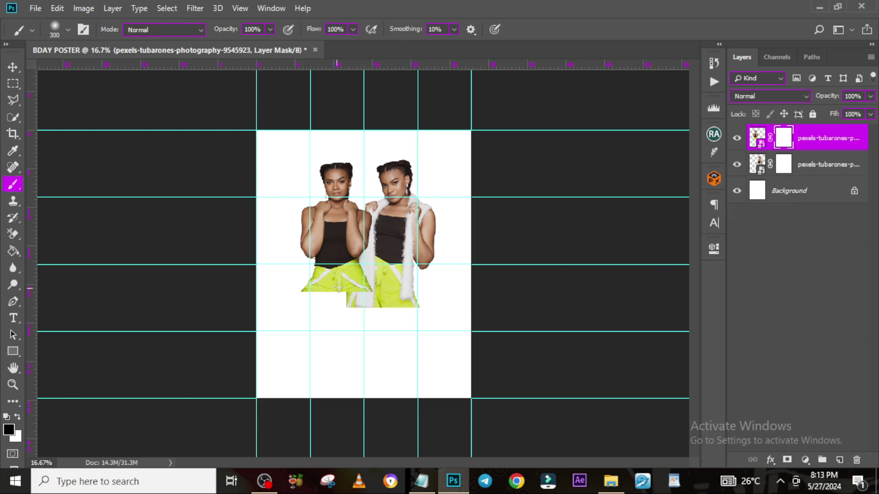
mouse_move(421, 301)
left_mouse_down()
mouse_move(293, 304)
mouse_move(407, 303)
mouse_move(343, 294)
mouse_move(265, 308)
mouse_move(407, 314)
mouse_move(432, 300)
mouse_move(345, 312)
mouse_move(388, 313)
mouse_move(315, 315)
mouse_move(344, 301)
left_mouse_up()
left_click(785, 167)
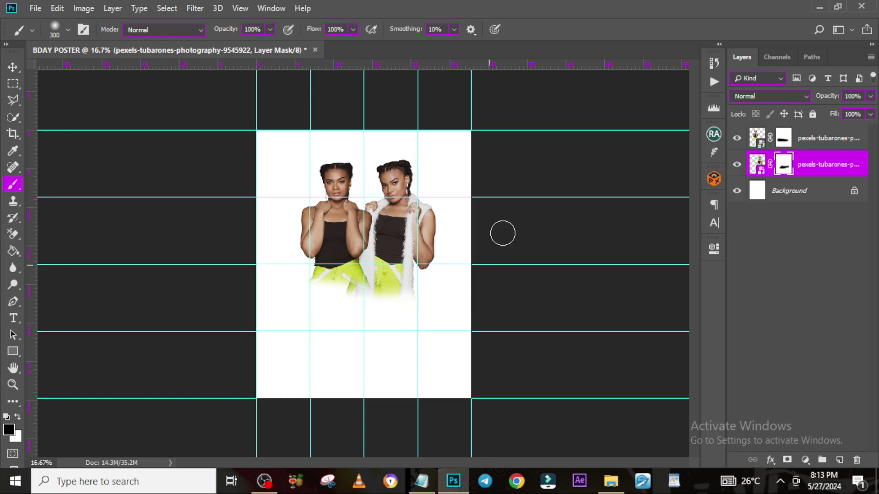
- Place the photo pexels-tubarones-photography-9545916 from the File Explorer folder into the poster and commit the placement
left_click(611, 482)
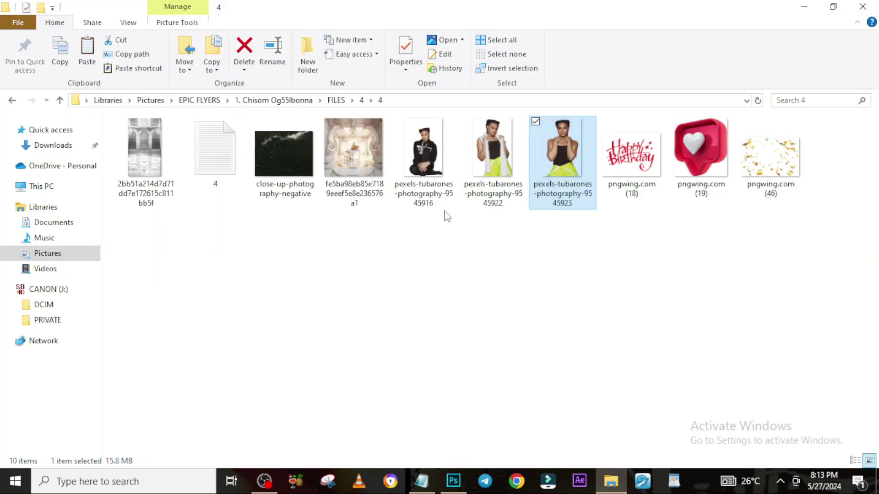
left_click(437, 172)
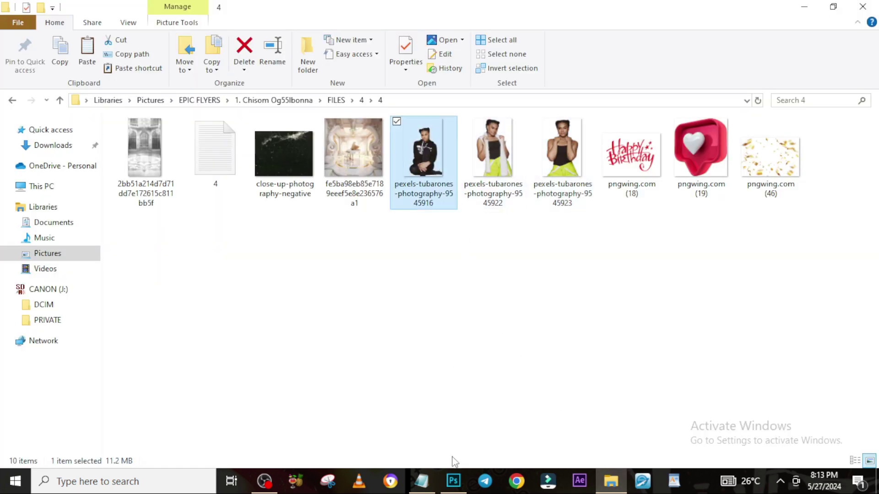
left_click(453, 485)
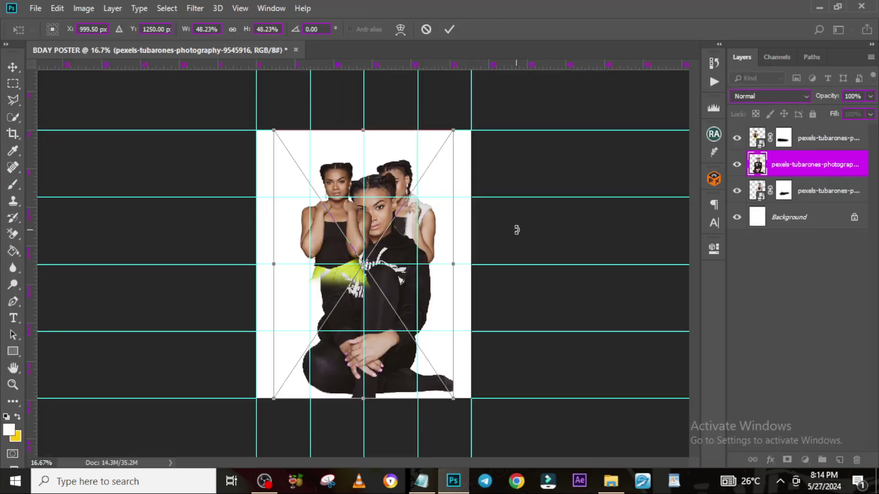
key("b")
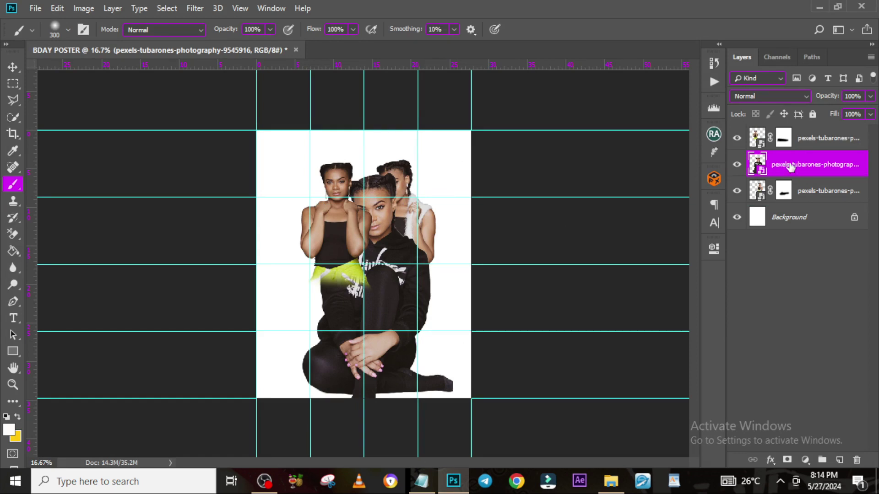
- Bring the seated woman's layer to the top of the stack, lower her in front of the other two and scale her down slightly
left_click_drag(790, 167, 790, 135)
key("v")
left_click_drag(373, 256, 387, 285)
key("ctrl+t")
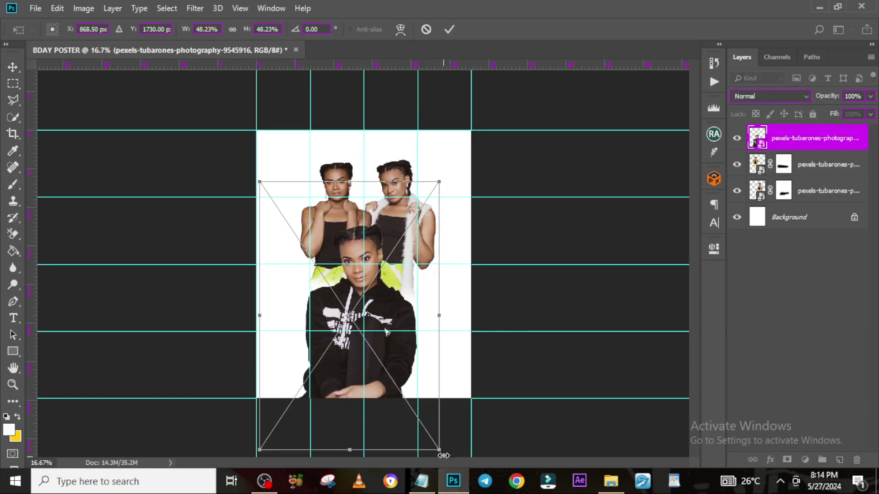
left_click_drag(443, 455, 428, 439)
key("Return")
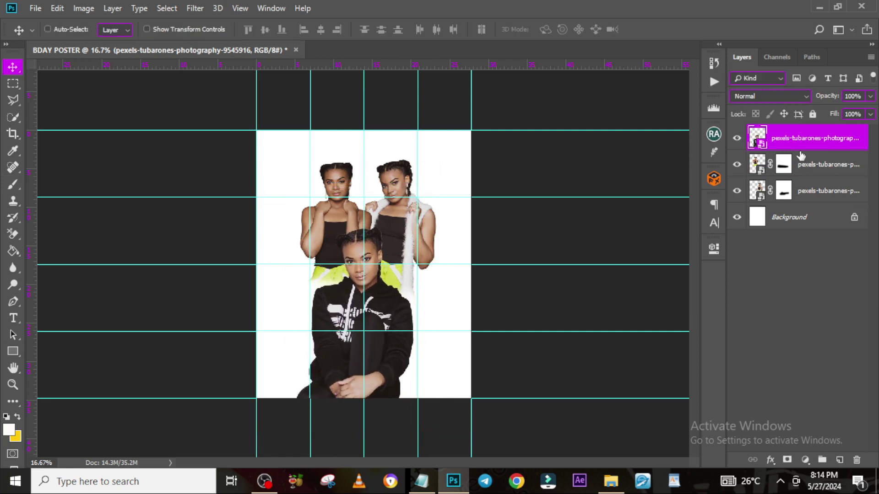
- Mask the seated woman's layer and fade out her lower body with a soft black 600 px brush
left_click(785, 460)
key("b")
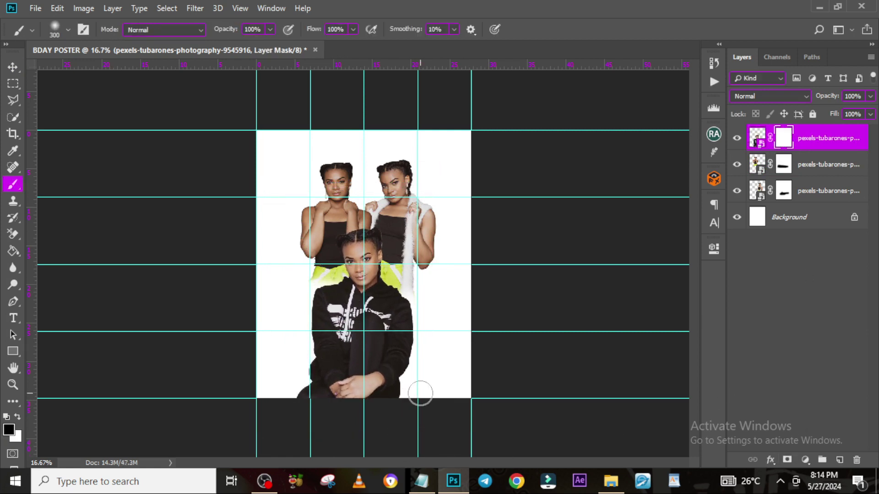
key("bracketright")
key("bracketright")
key("bracketright")
key("bracketright")
key("bracketright")
mouse_move(403, 372)
left_mouse_down()
mouse_move(329, 405)
mouse_move(439, 421)
mouse_move(275, 412)
mouse_move(401, 417)
mouse_move(316, 429)
mouse_move(263, 404)
mouse_move(449, 413)
mouse_move(342, 392)
left_mouse_up()
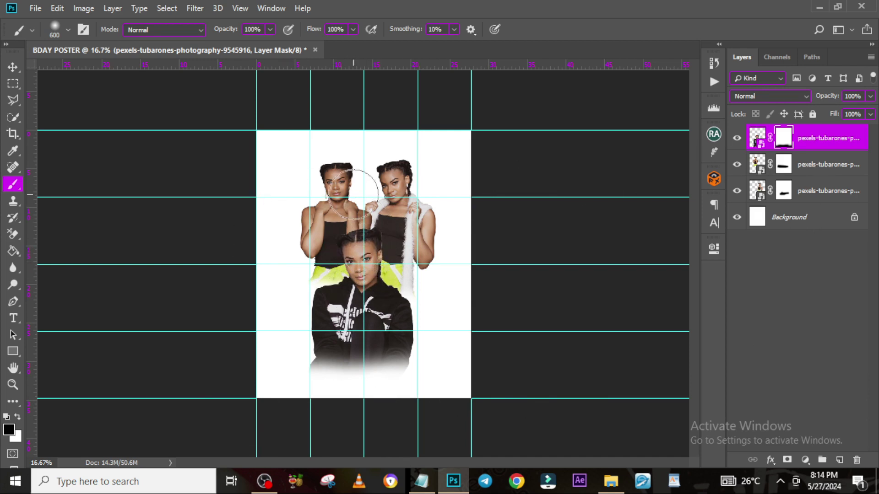
- Create a new layer below the seated woman's layer and paint soft white 600 px dabs behind her head and shoulder
left_click(817, 165)
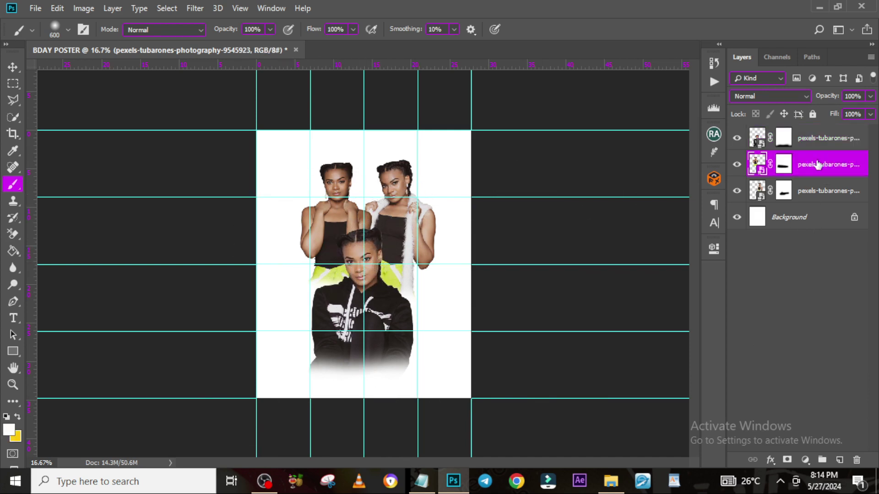
left_click(839, 462)
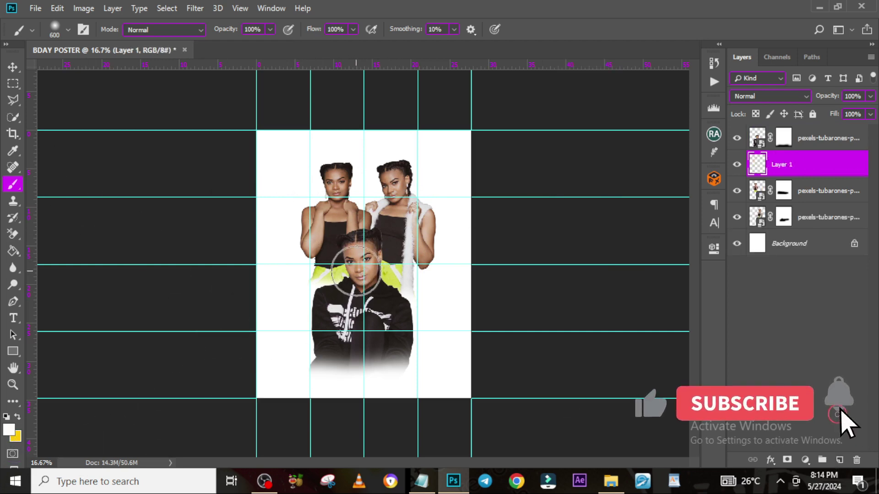
left_click(359, 271)
left_click(331, 294)
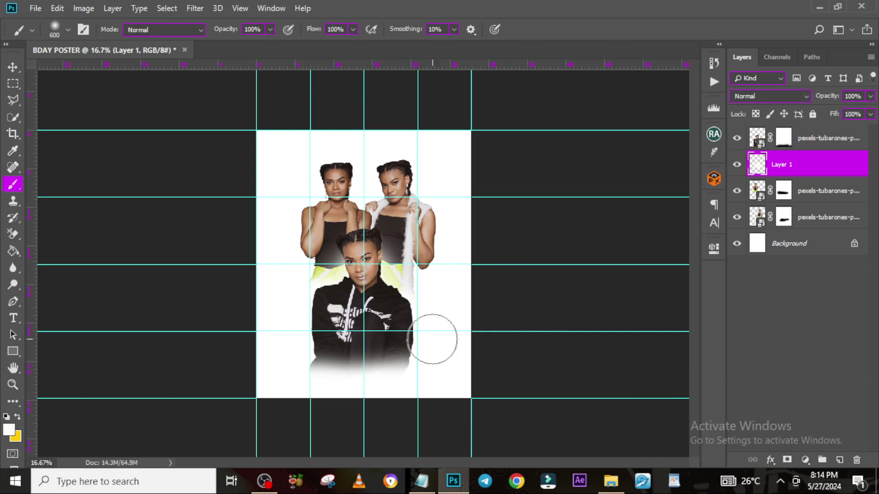
- Group the three photo layers and the white paint layer, and name the group IMAGES
key("v")
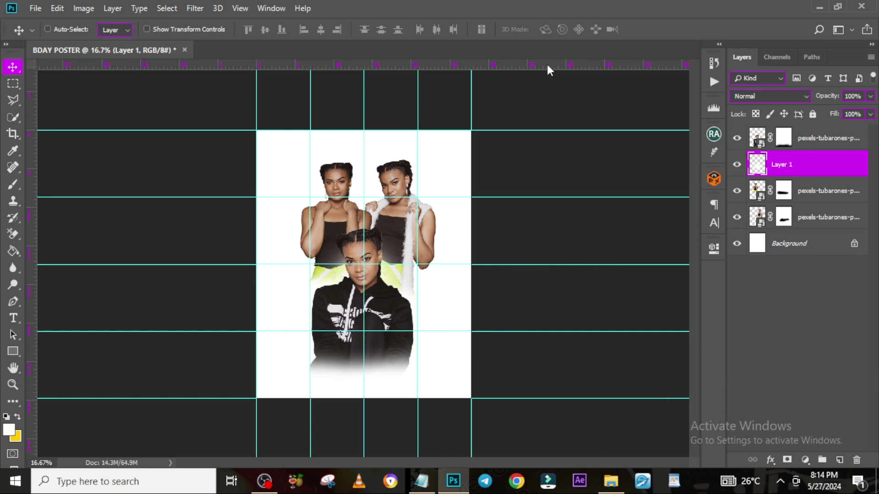
left_click(817, 140)
left_click(822, 215, "shift")
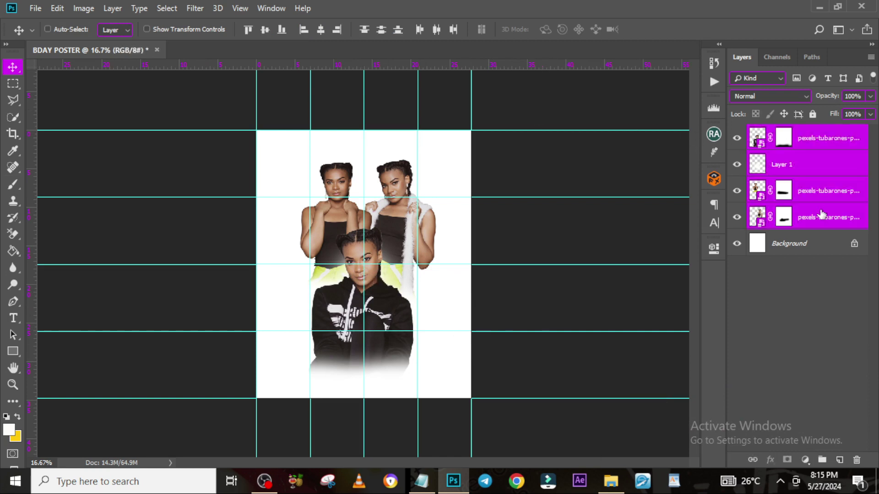
key("ctrl+g")
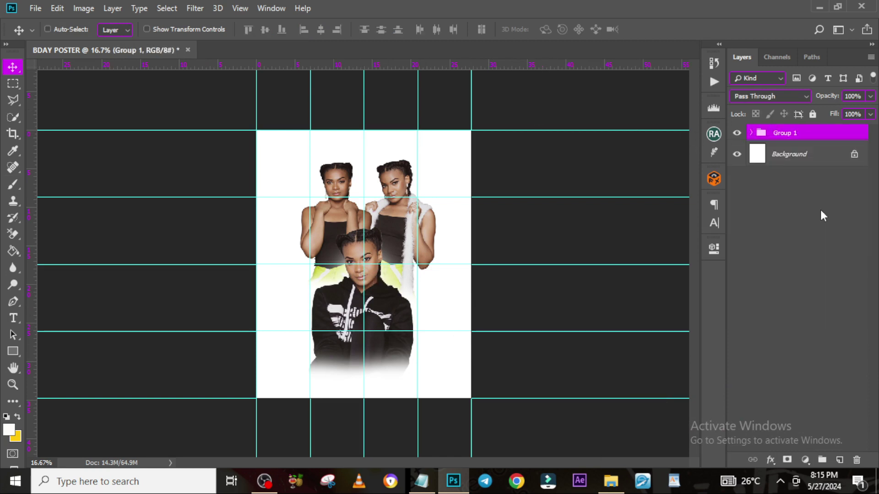
double_click(795, 133)
key("Return")
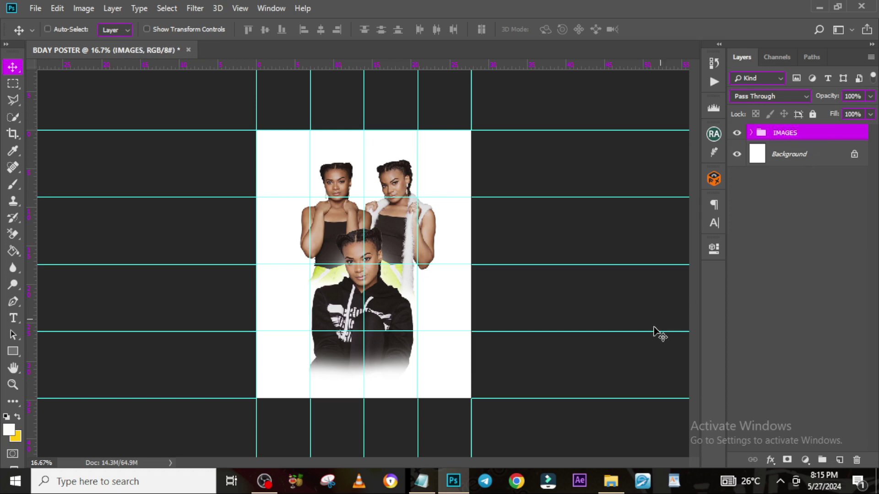
- Place the piano room picture fe5ba98eb85e7189eeef5e8e236576a1 from the File Explorer folder and scale it to cover the whole canvas
left_click(611, 481)
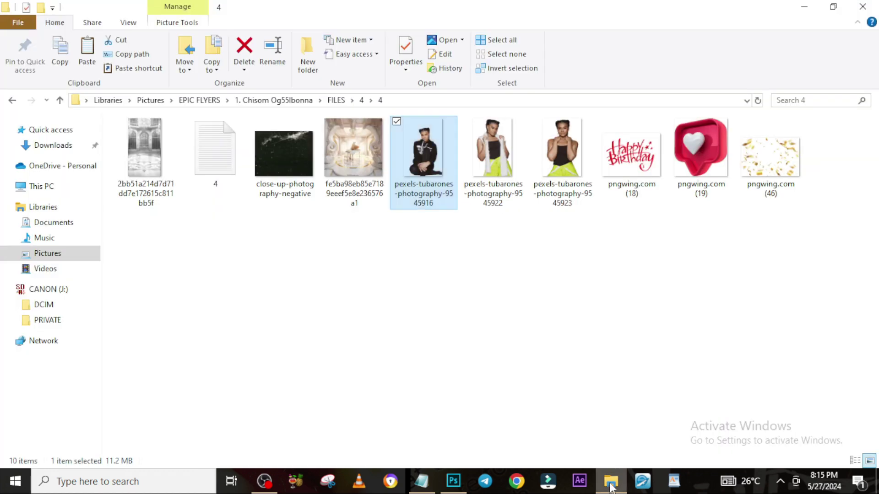
left_click(151, 158)
left_click_drag(362, 158, 405, 354)
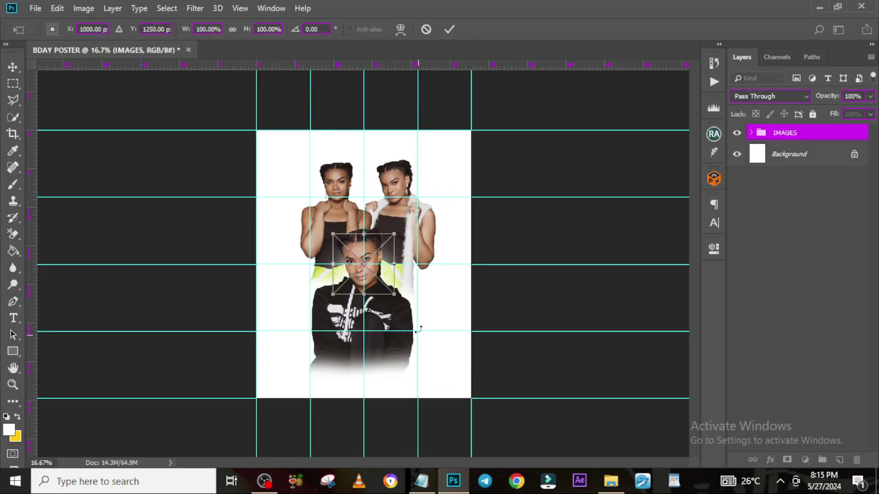
left_click_drag(396, 297, 512, 404)
key("Return")
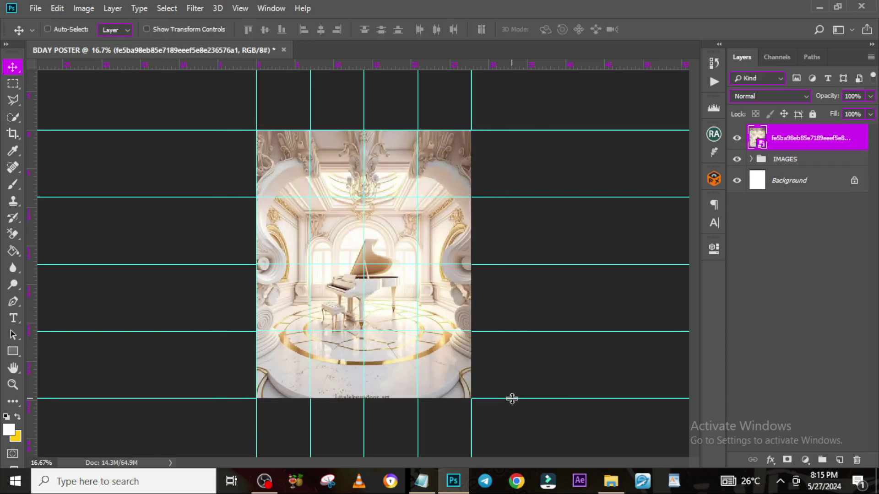
- Place the grey hall picture 2bb51a214d7d71dd7e172615c811bb5f, stretch it over the whole canvas and set its blend mode to Screen
left_click(611, 481)
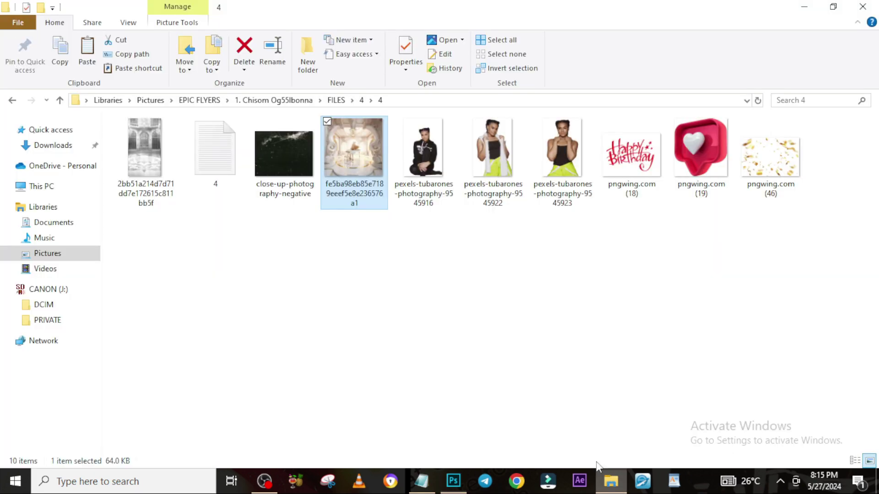
left_click(159, 173)
left_click_drag(152, 169, 442, 403)
left_click_drag(442, 265, 477, 263)
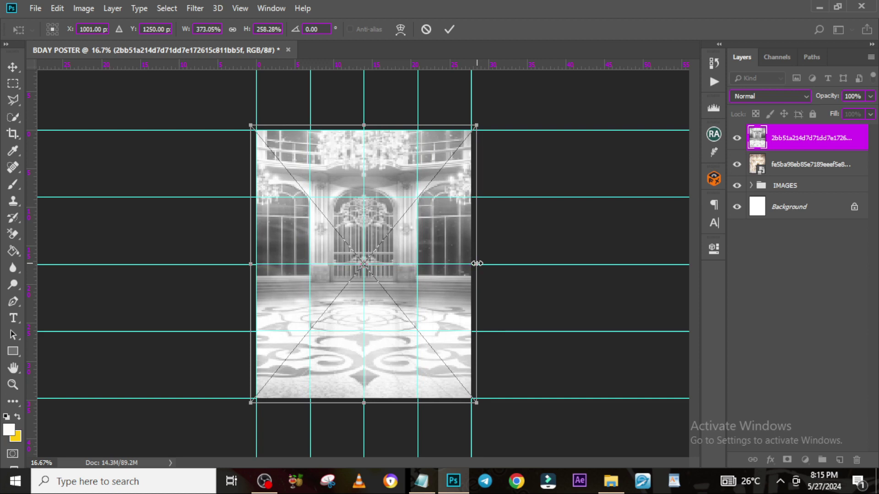
key("Return")
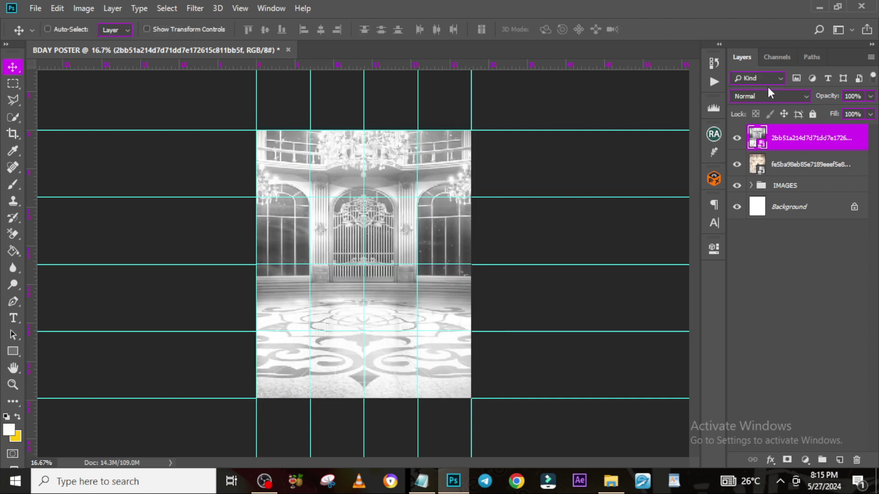
left_click(769, 95)
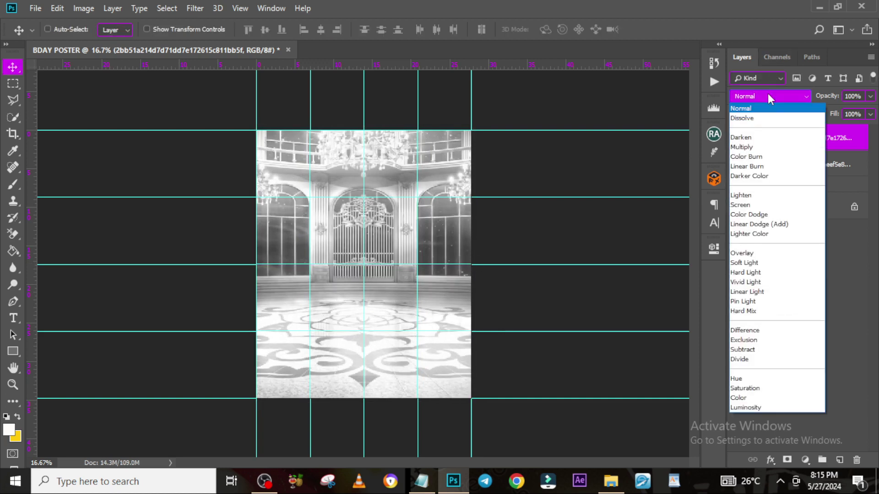
left_click(752, 205)
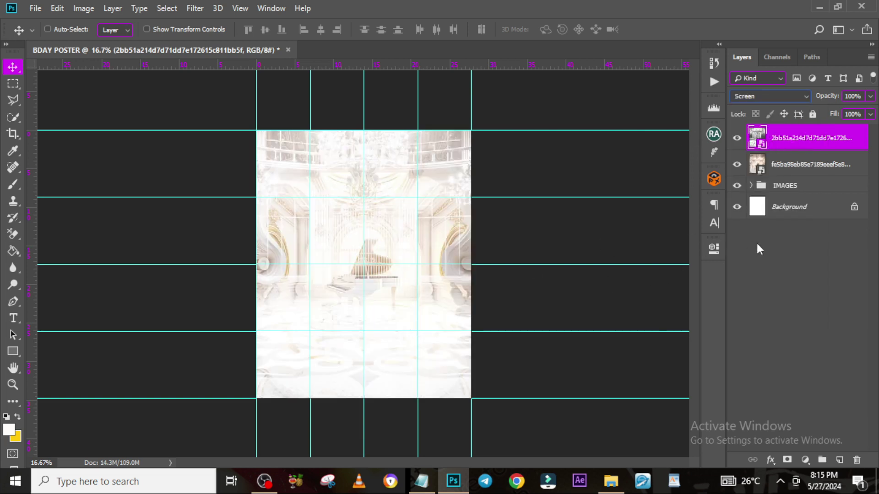
- Move both background pictures below the IMAGES group and group them under the name BG
left_click(793, 167, "ctrl")
left_click_drag(792, 176, 793, 202)
key("ctrl+g")
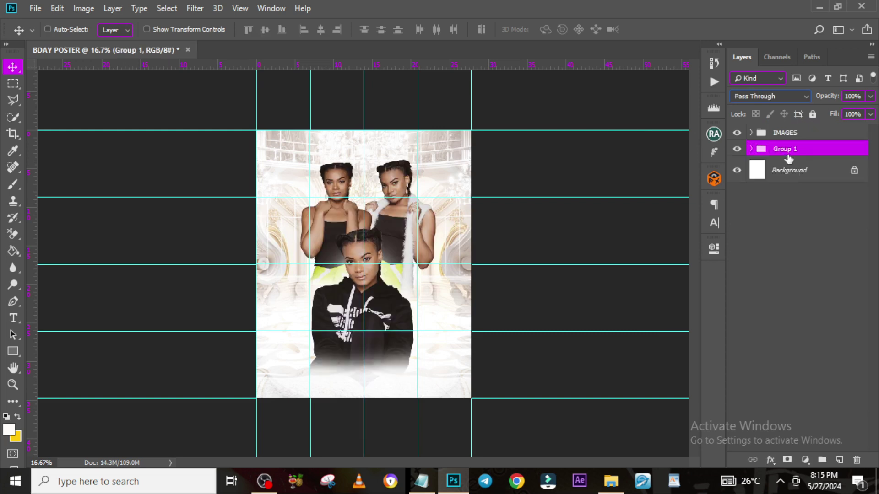
double_click(785, 149)
key("Return")
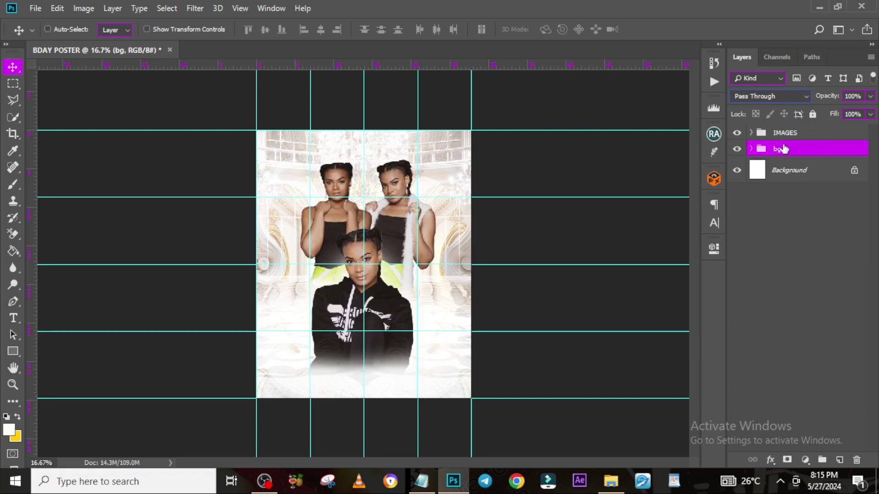
double_click(784, 149)
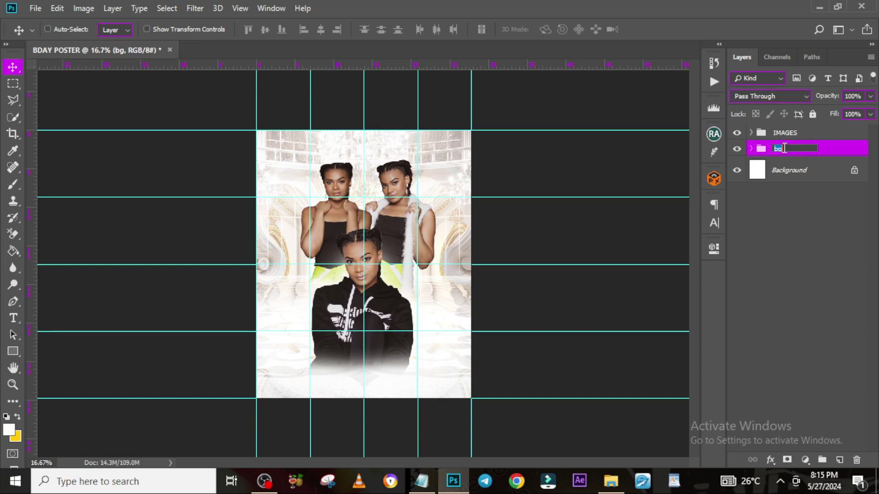
key("Return")
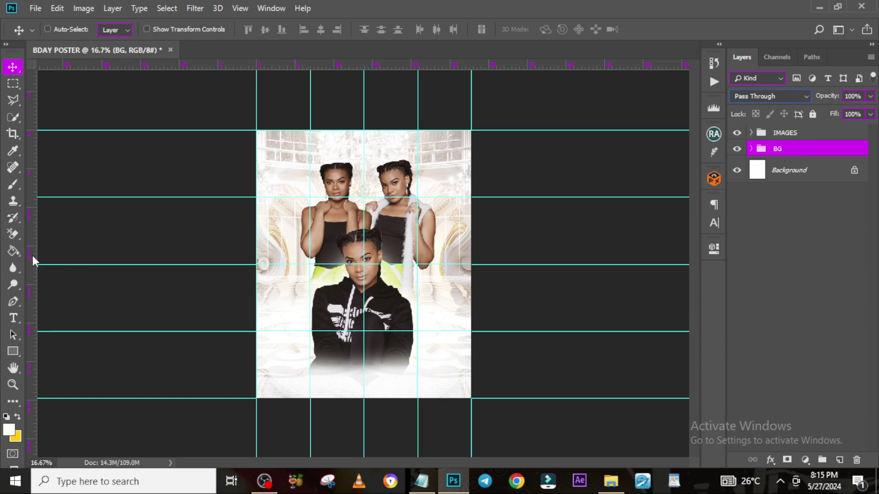
- Add a text line near the poster's top edge with the celebrant's name copied from the text file 4
left_click(13, 317)
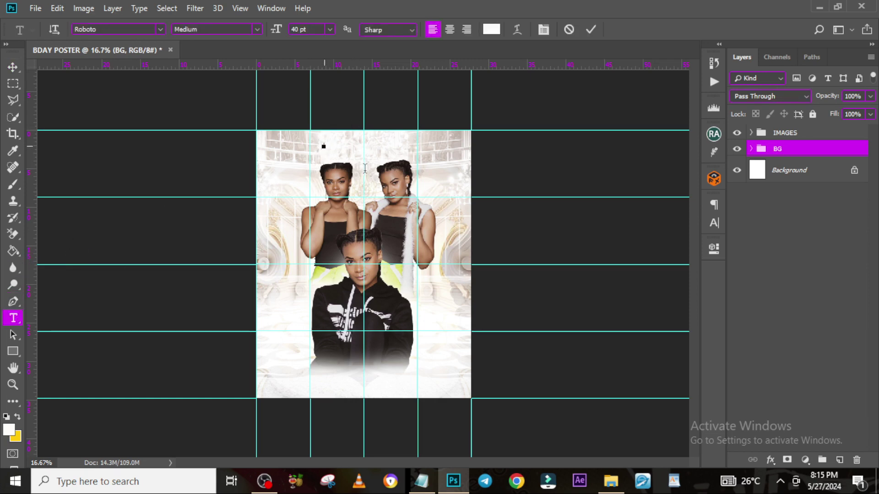
left_click(365, 168)
left_click(610, 481)
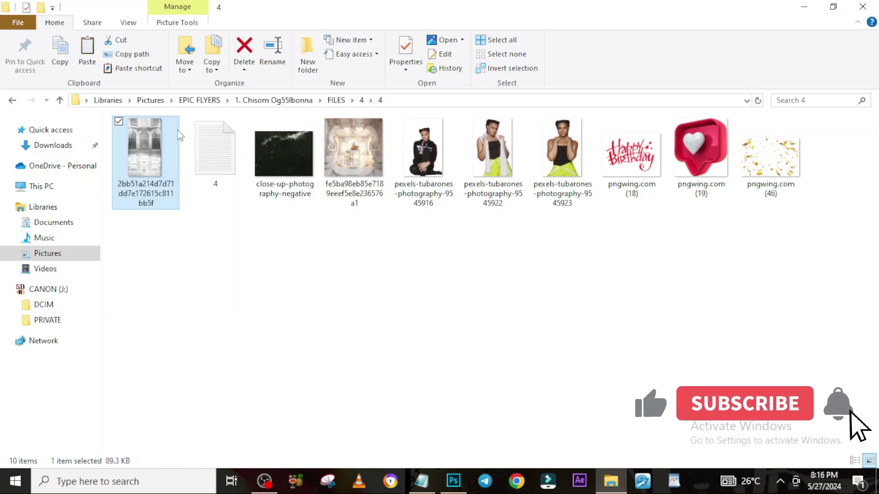
double_click(213, 157)
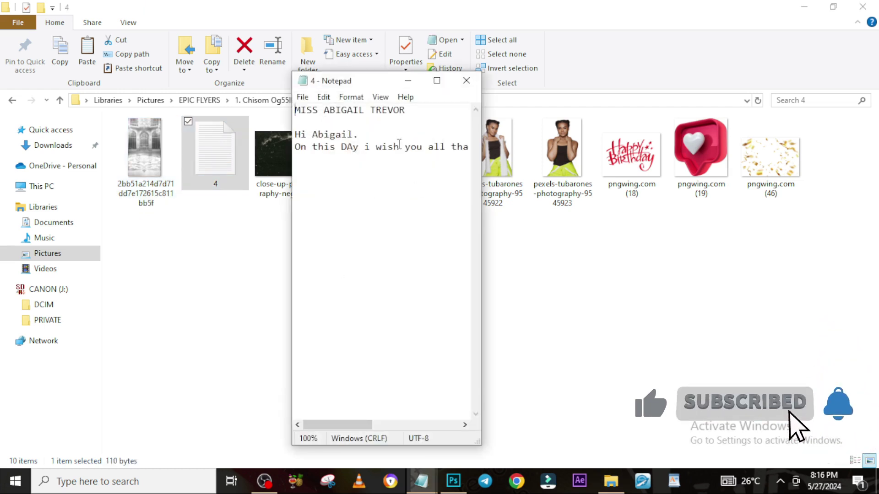
left_click_drag(405, 110, 263, 117)
key("ctrl+c")
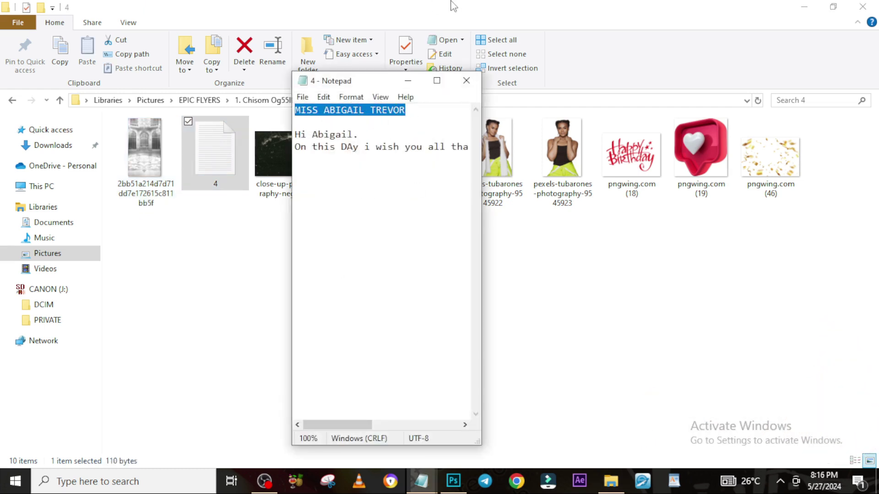
left_click(450, 5)
left_click(453, 481)
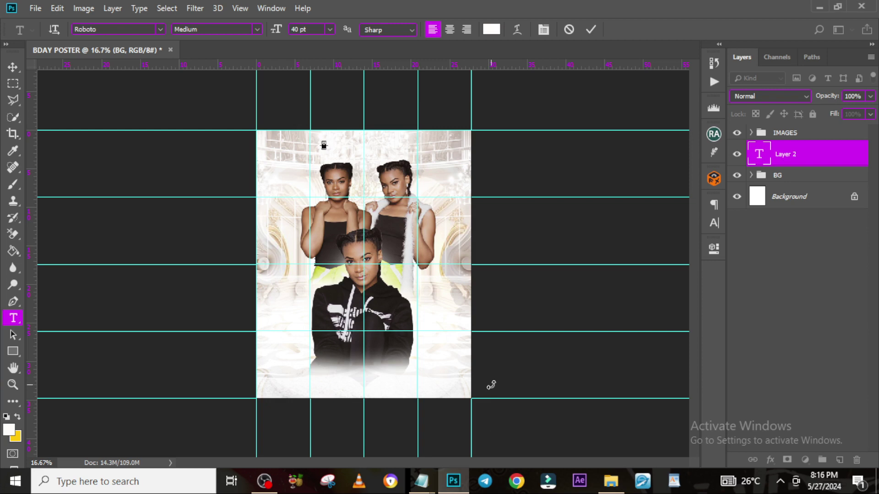
key("ctrl+v")
left_click(778, 160)
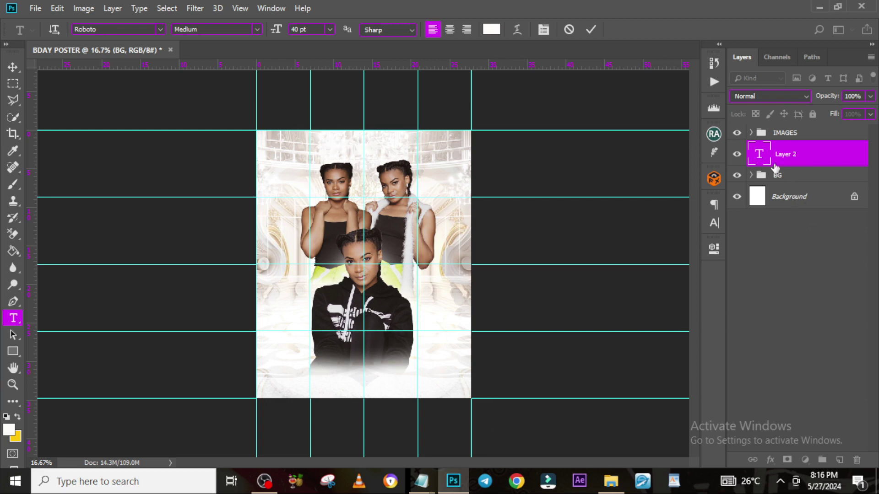
- Set the name text's colour to black, 000000
left_click(713, 223)
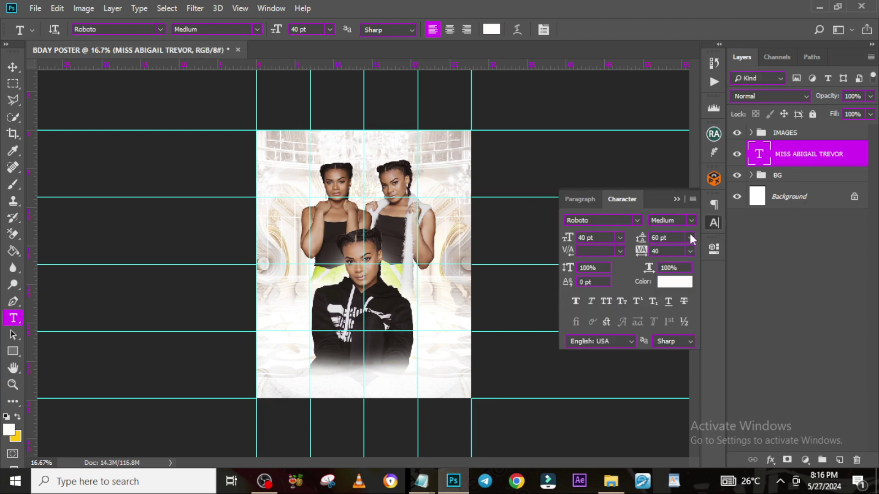
left_click(668, 289)
left_click_drag(557, 319, 496, 343)
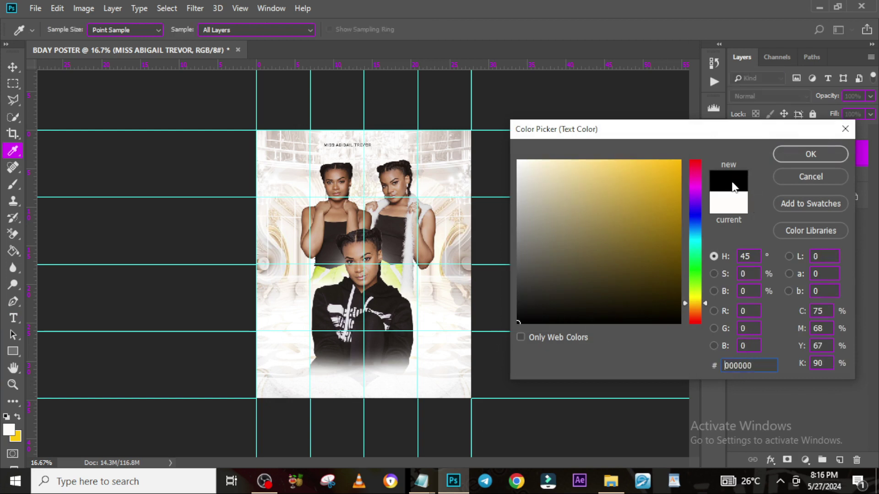
left_click(793, 155)
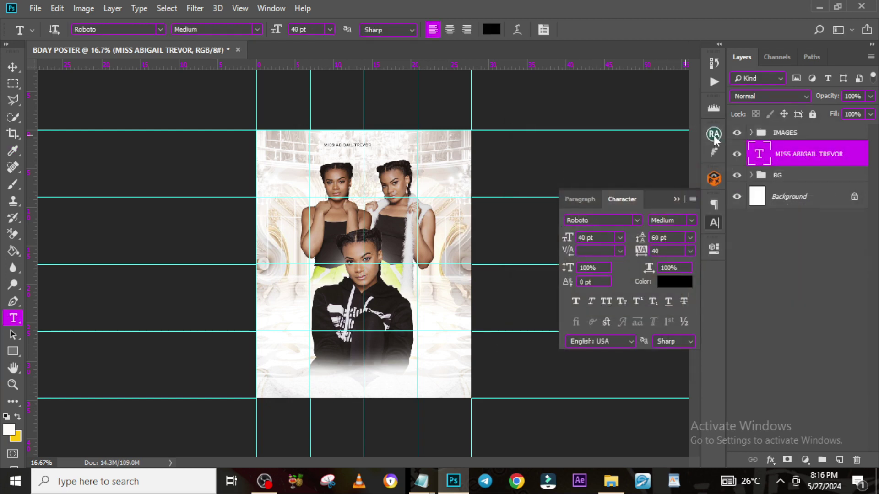
- Scale the name text up to about 59.56 pt and set its tracking to 700
key("ctrl+t")
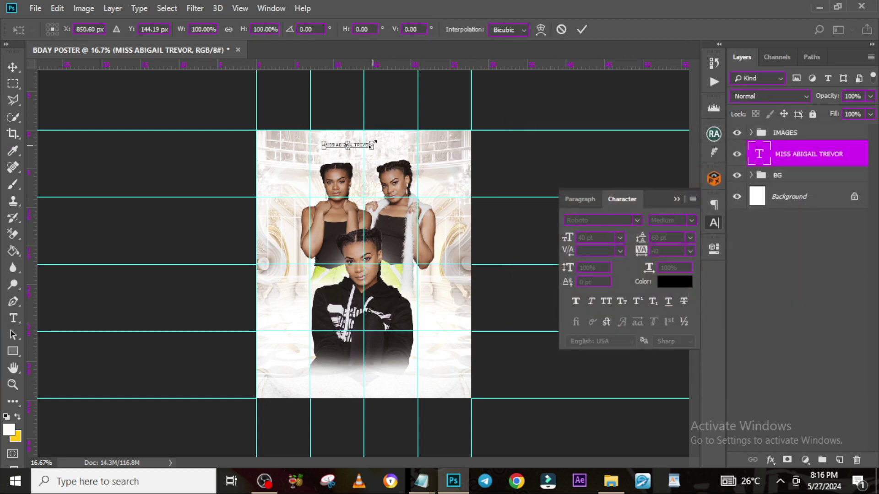
left_click_drag(374, 141, 392, 137)
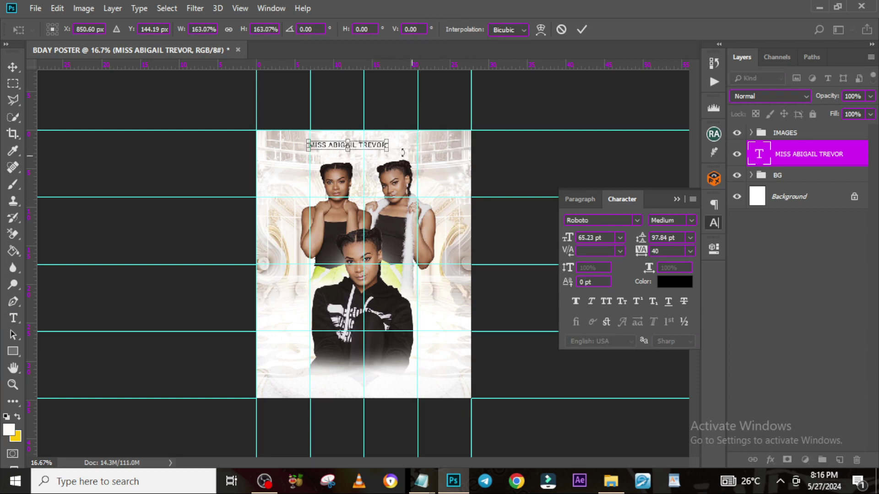
key("Return")
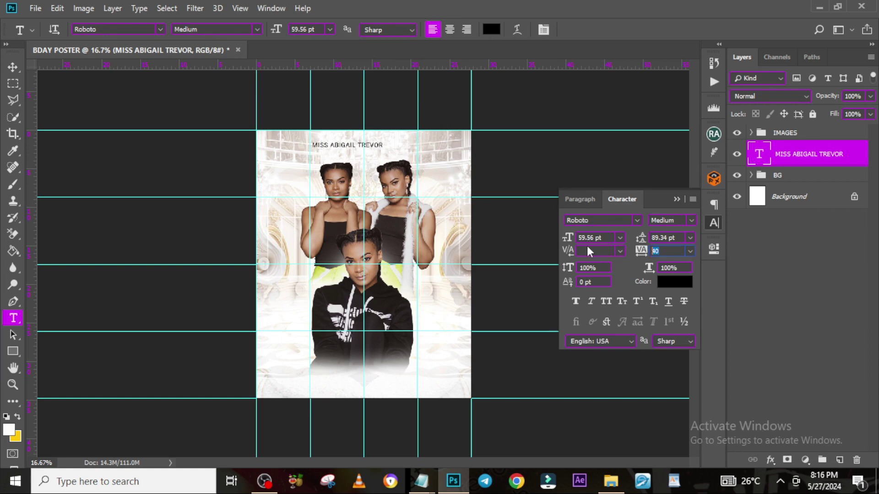
type("700")
key("Return")
- Move the name text up slightly and centre it horizontally above the women's heads
key("ctrl+t")
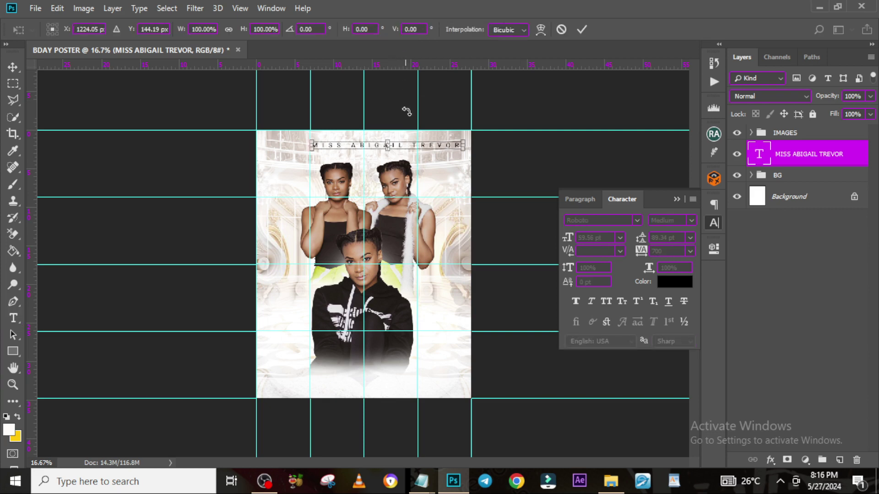
left_click_drag(390, 140, 393, 141)
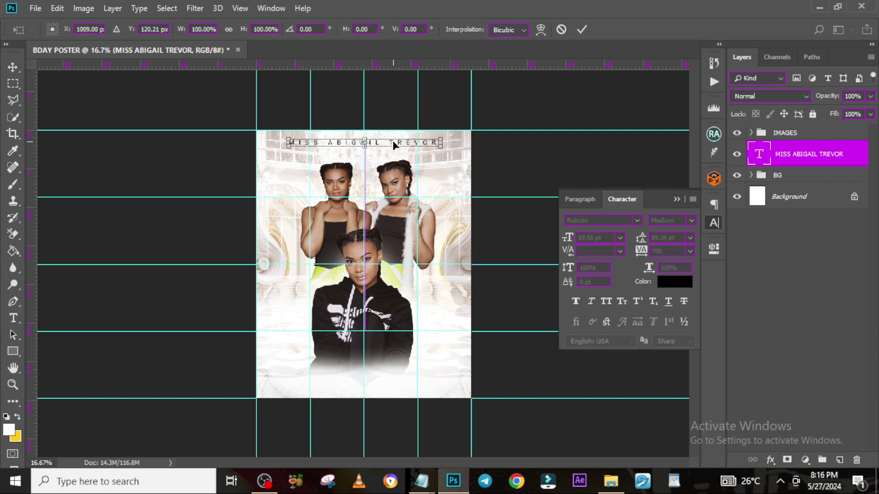
key("Return")
key("ctrl+0")
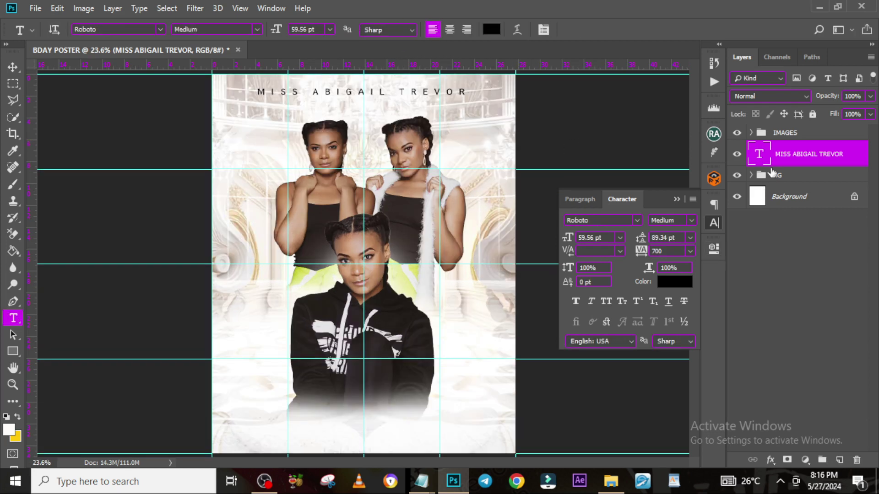
- Put the name text layer in its own group named NAME and collapse the group
key("ctrl+g")
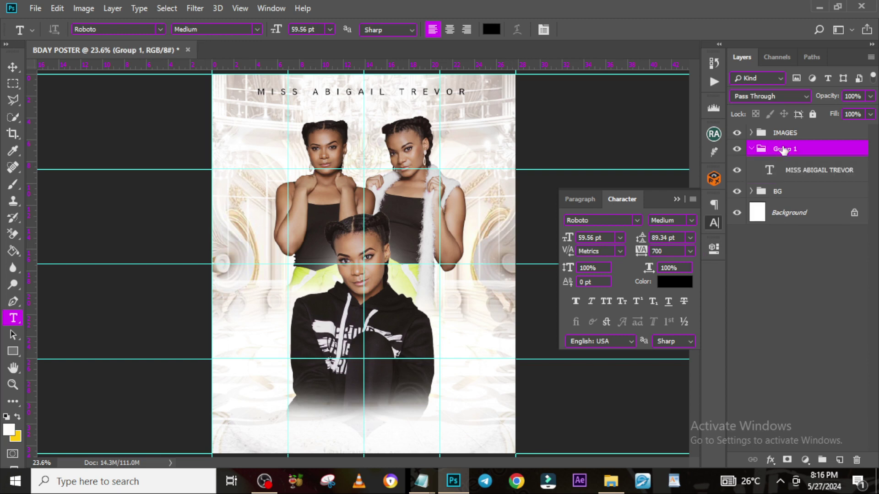
double_click(783, 149)
type("namE")
key("Return")
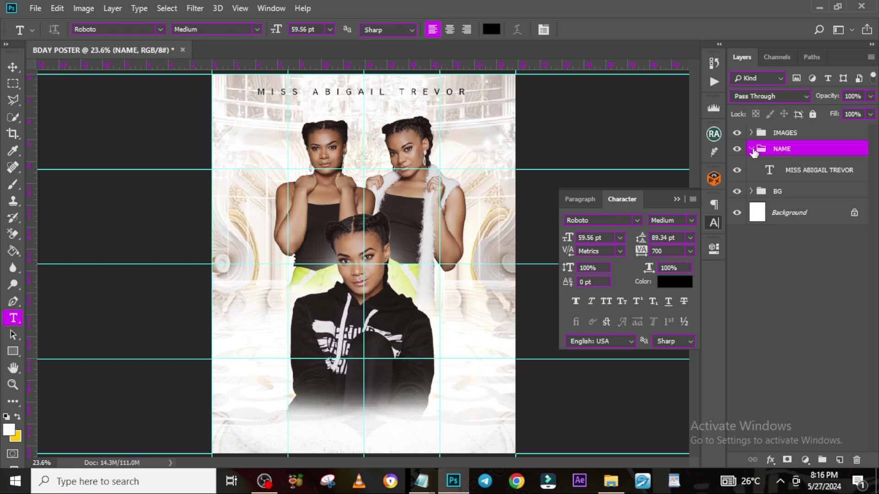
left_click(751, 149)
- Place the heart image pngwing.com (19) from File Explorer into the poster and scale it up to about 291%
key("ctrl+minus")
left_click(611, 480)
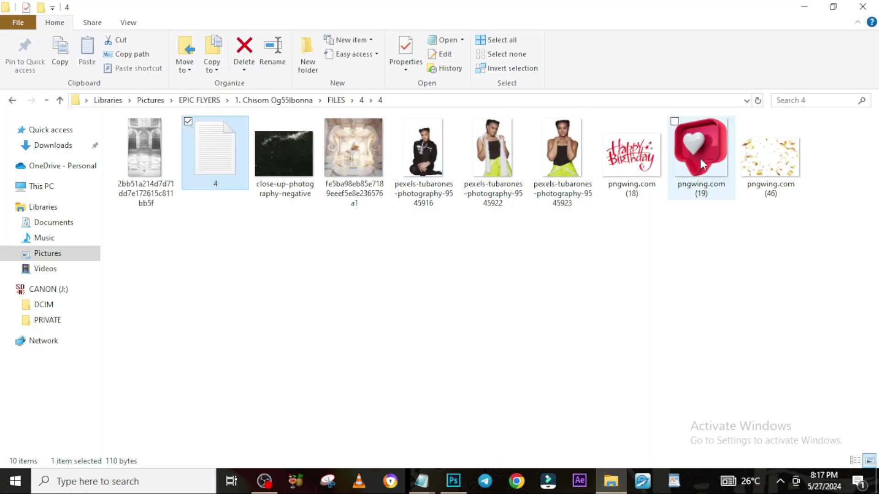
left_click_drag(703, 165, 453, 480)
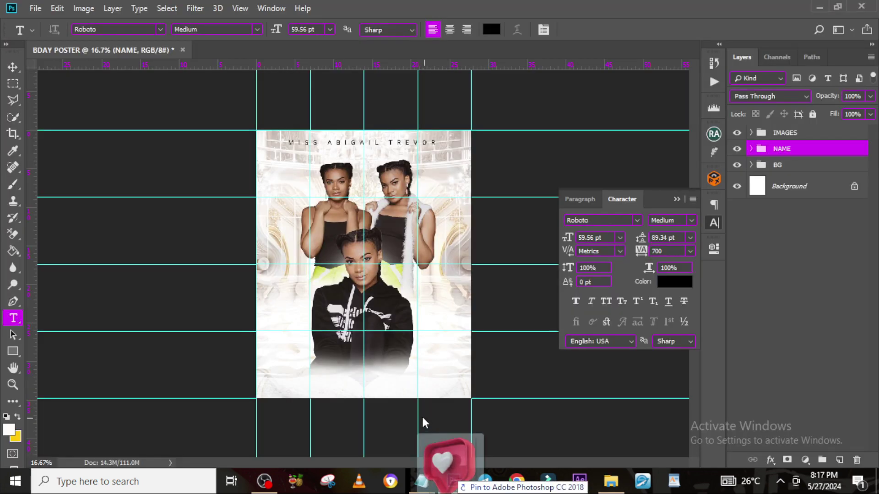
left_click_drag(421, 416, 417, 389)
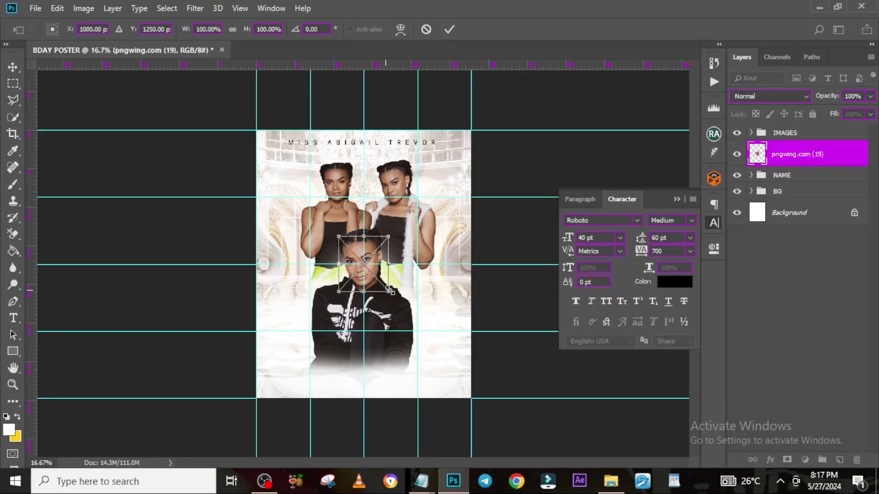
left_click_drag(390, 292, 439, 339)
key("t")
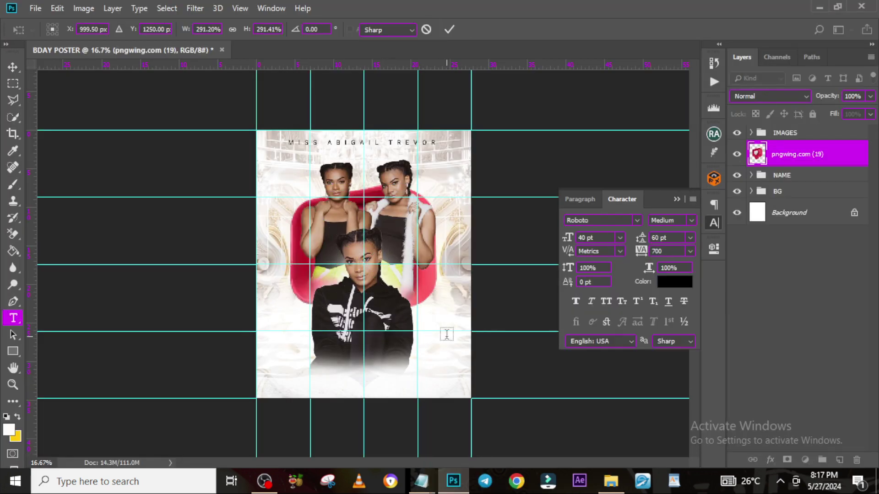
- Apply a Motion Blur to the heart layer with an angle of -37° and a distance of 148 pixels
left_click(195, 7)
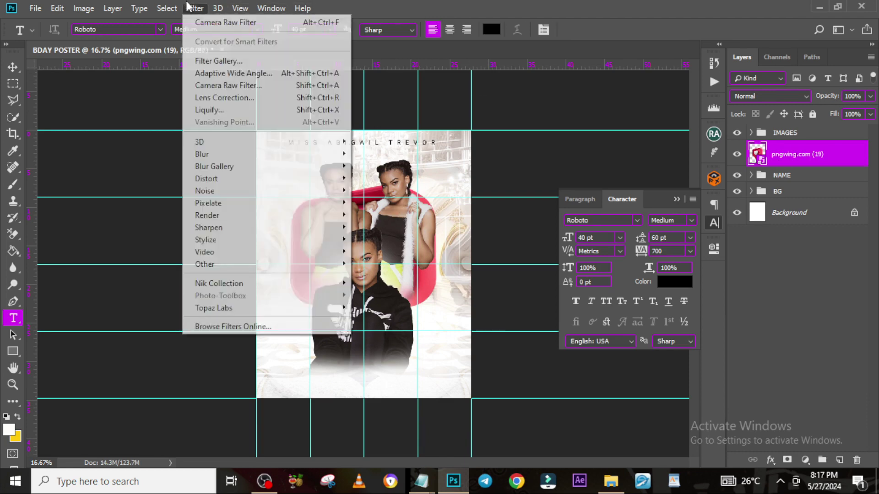
mouse_move(213, 157)
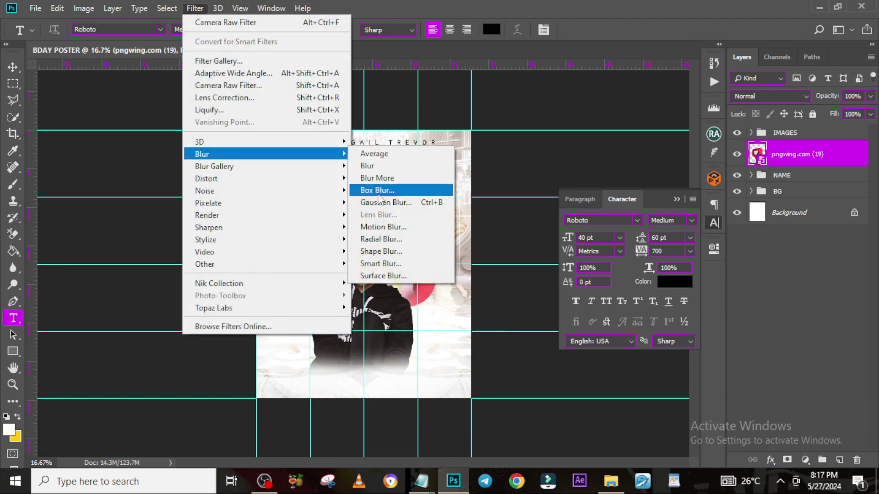
left_click(384, 227)
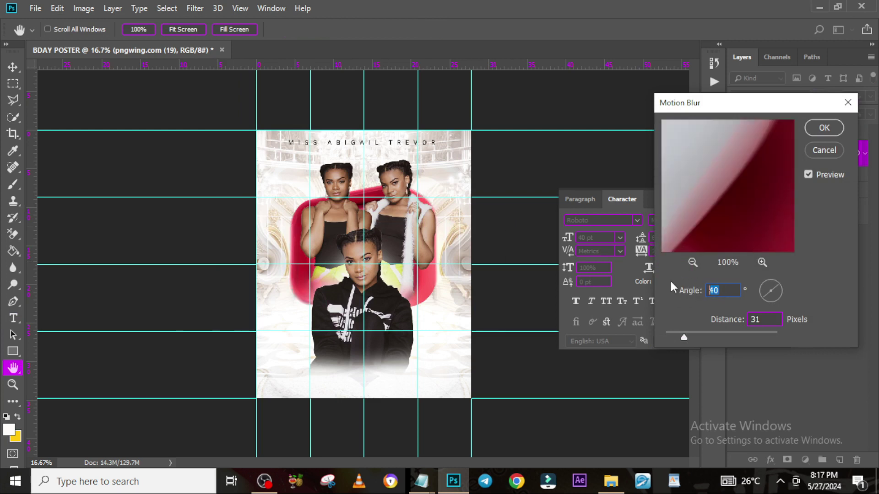
type("-37")
key("Tab")
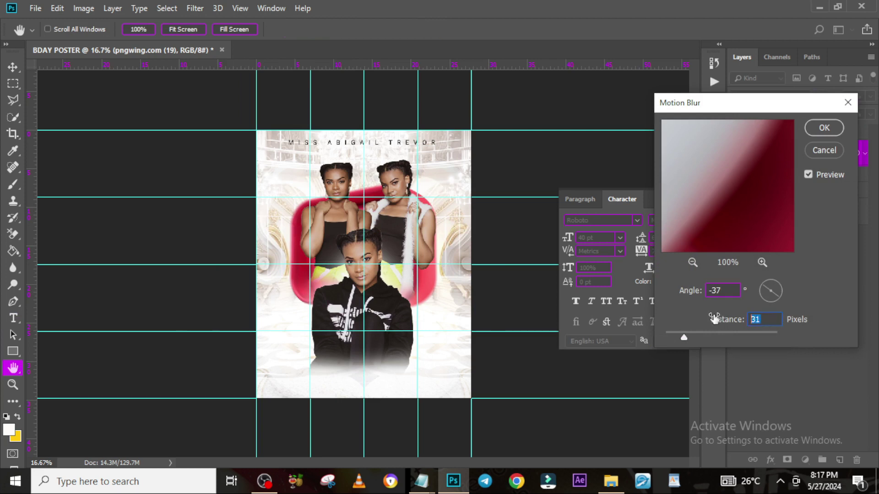
type("148")
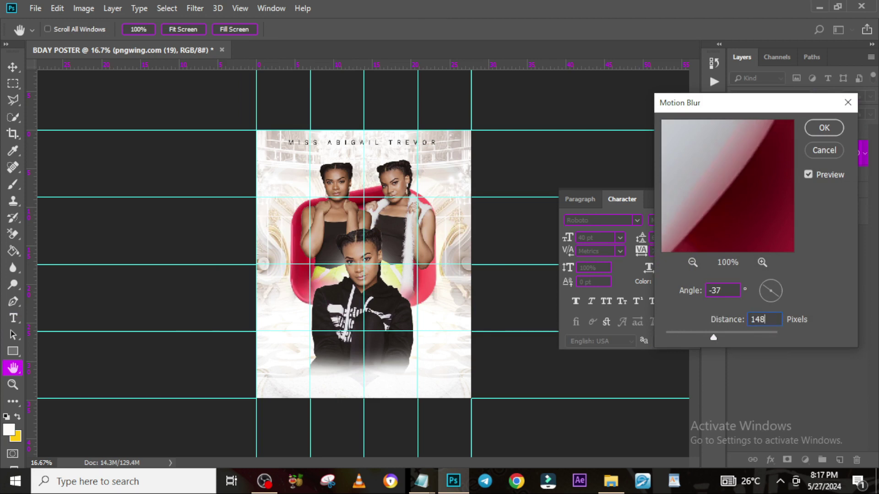
left_click(833, 129)
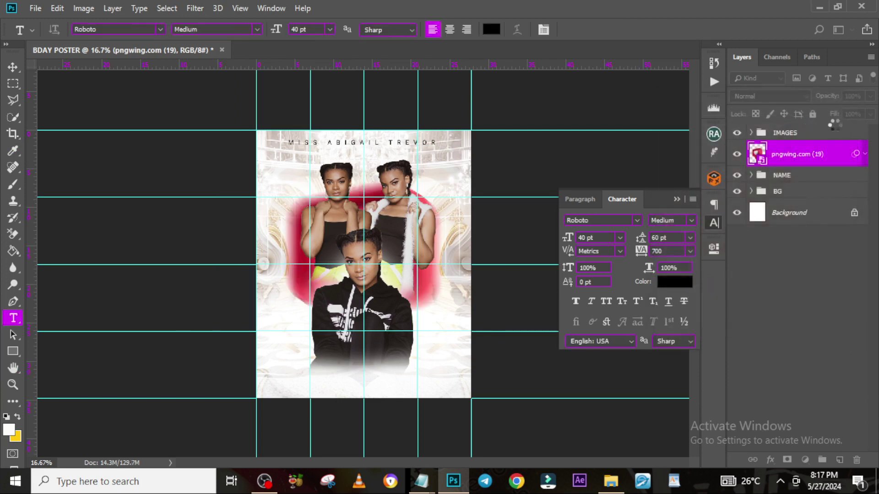
- Move the heart layer above the IMAGES group, rotate it about 36° and position it across the poster's bottom edge
left_click_drag(810, 156, 804, 132)
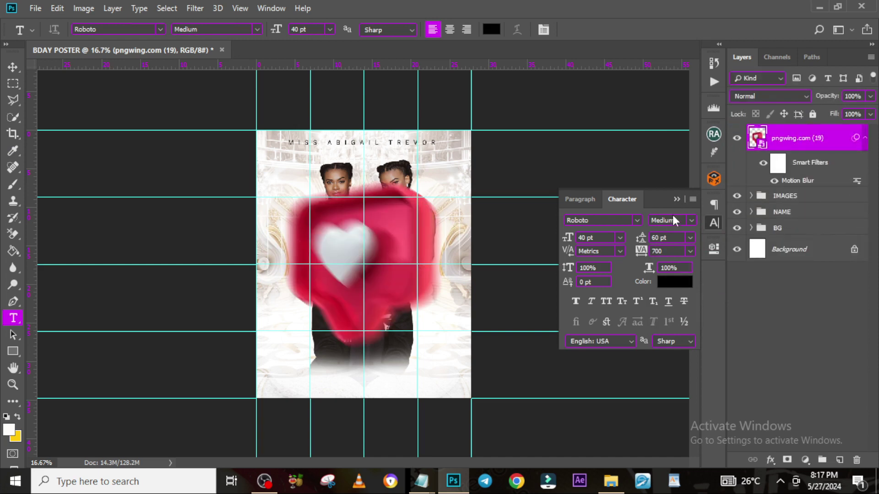
key("ctrl+t")
left_click(453, 196)
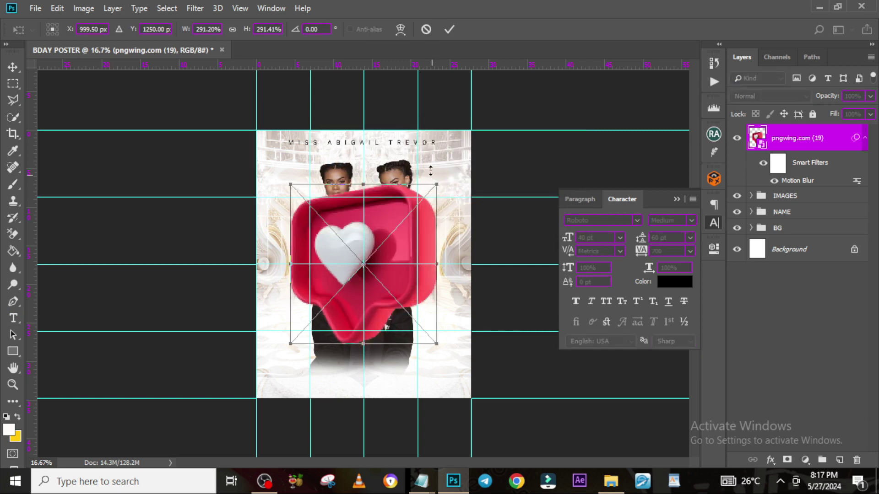
left_click_drag(440, 182, 460, 231)
left_click_drag(402, 235, 408, 381)
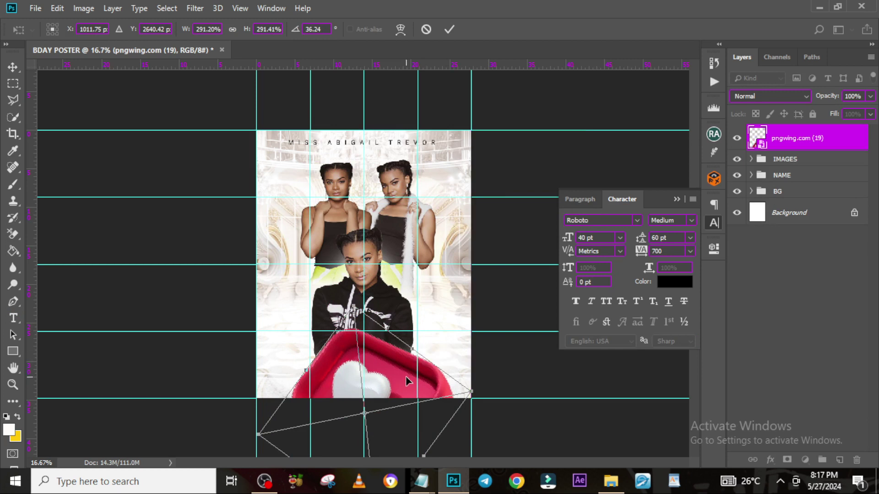
key("Return")
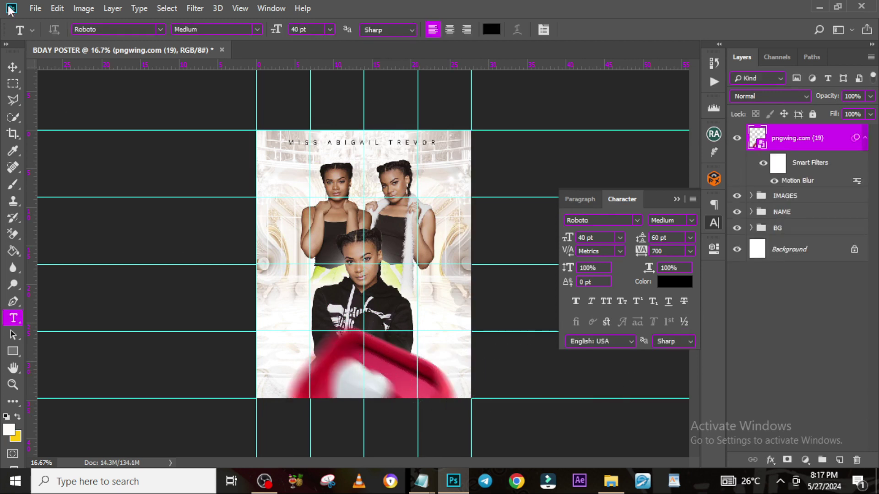
- Nudge the blurred heart slightly left and up, and collapse its smart filter list
left_click(13, 67)
left_click_drag(398, 387, 386, 382)
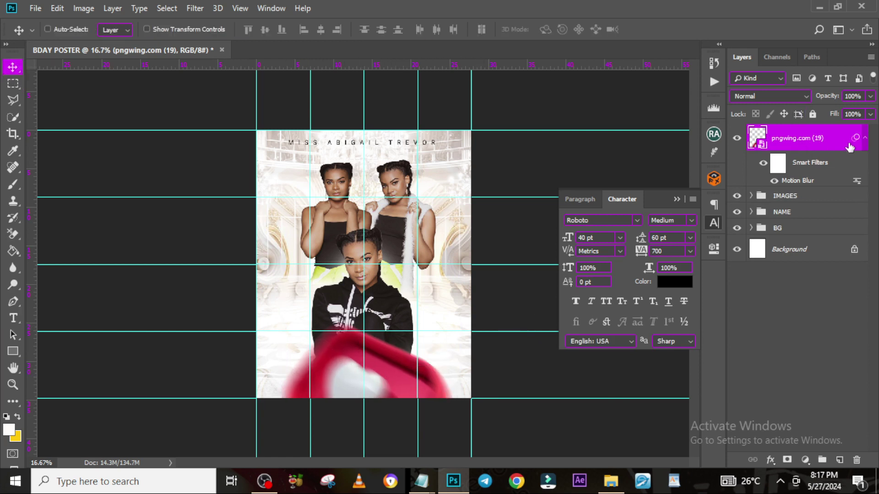
left_click(865, 137)
- Place the Happy Birthday image pngwing.com (18) from File Explorer, scale it down slightly and position it over the heart's right side
left_click(611, 480)
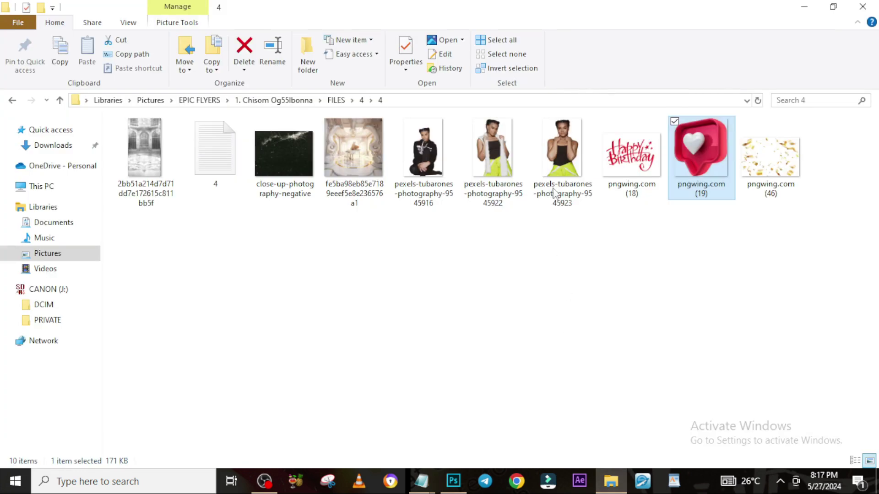
left_click_drag(632, 158, 402, 333)
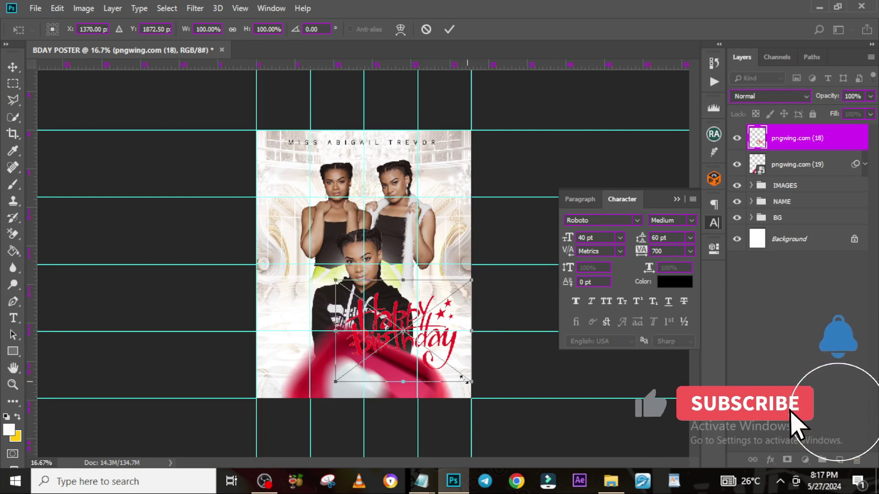
left_click_drag(465, 379, 449, 369)
left_click_drag(436, 317, 435, 328)
key("Return")
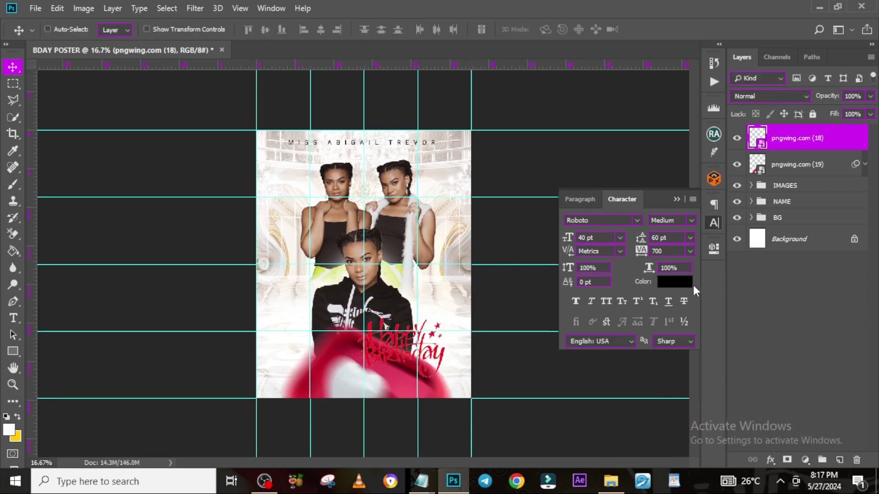
- Set the text colour to white, ffffff, with the Happy Birthday layer selected
left_click(678, 282)
type("ffffff")
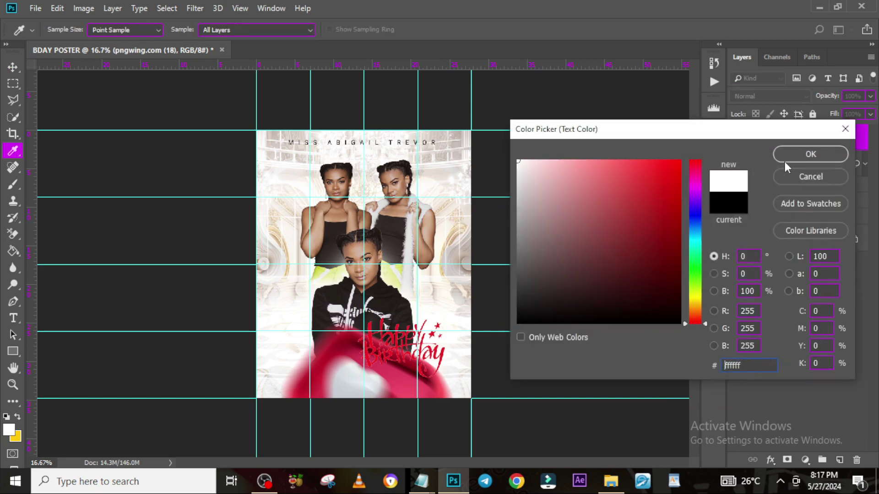
left_click(787, 157)
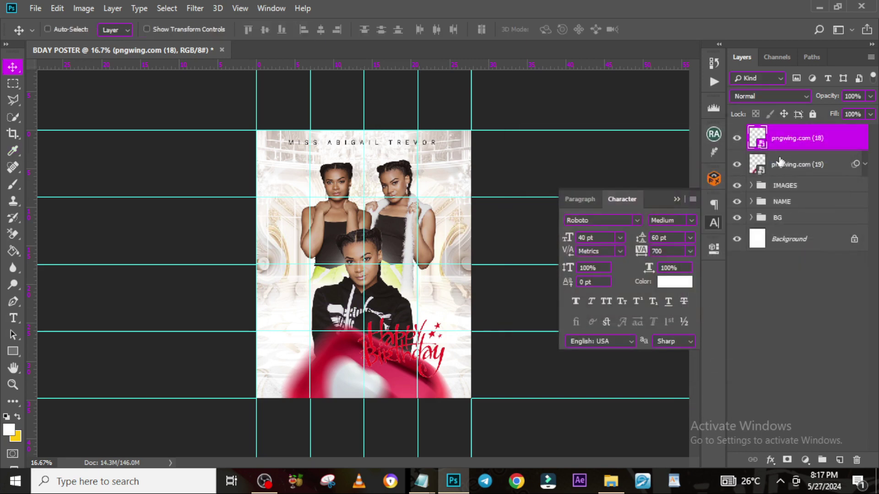
- Add a white Color Overlay at Normal blend mode and 100% opacity to the Happy Birthday layer
double_click(838, 136)
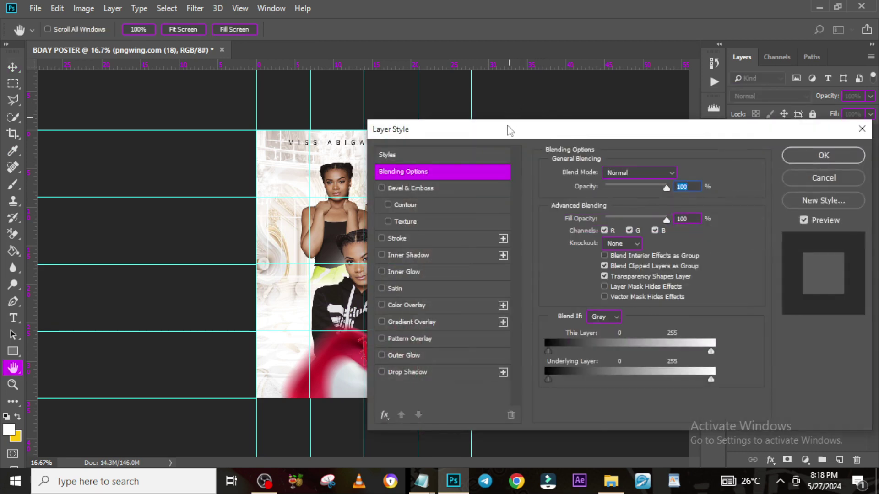
left_click_drag(507, 129, 631, 91)
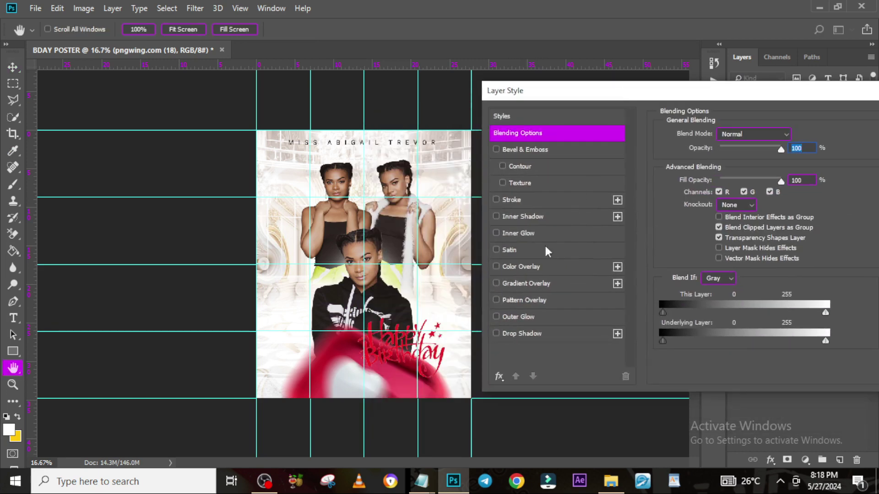
left_click(518, 265)
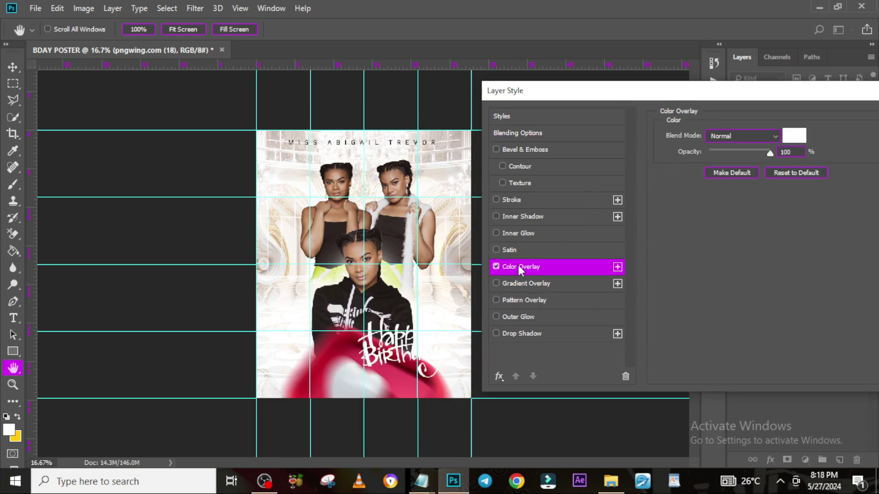
left_click_drag(791, 98, 703, 91)
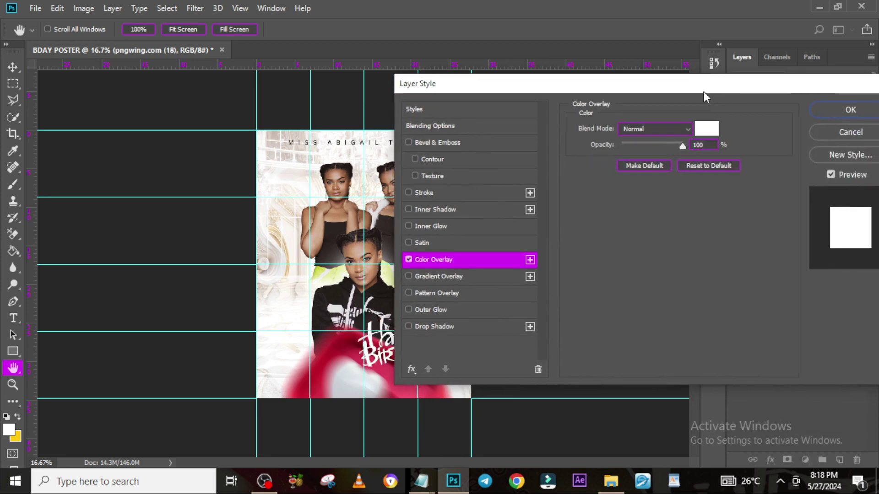
left_click(840, 106)
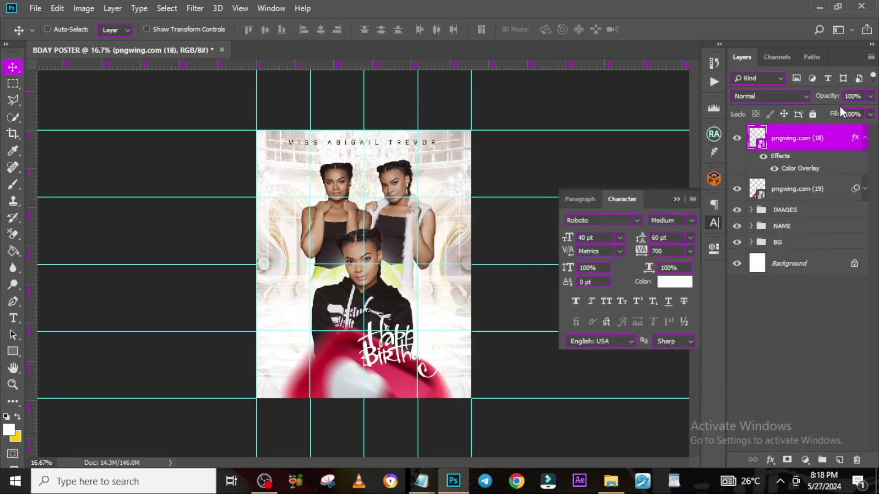
- Add an outside Stroke to the Happy Birthday layer and set its size to 4 px
double_click(780, 156)
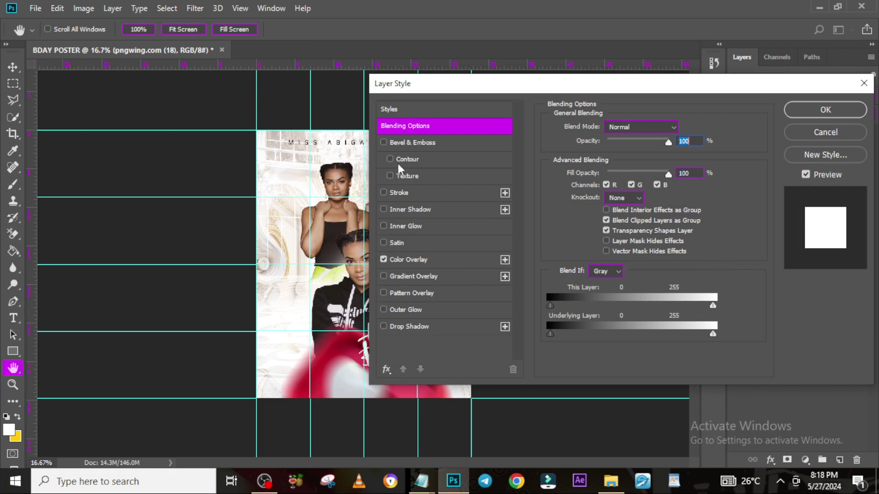
left_click(399, 193)
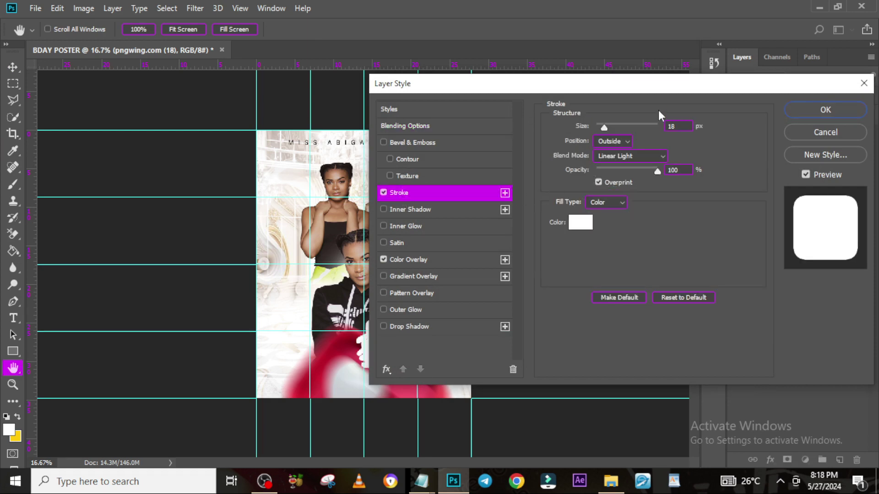
left_click_drag(656, 91, 655, 141)
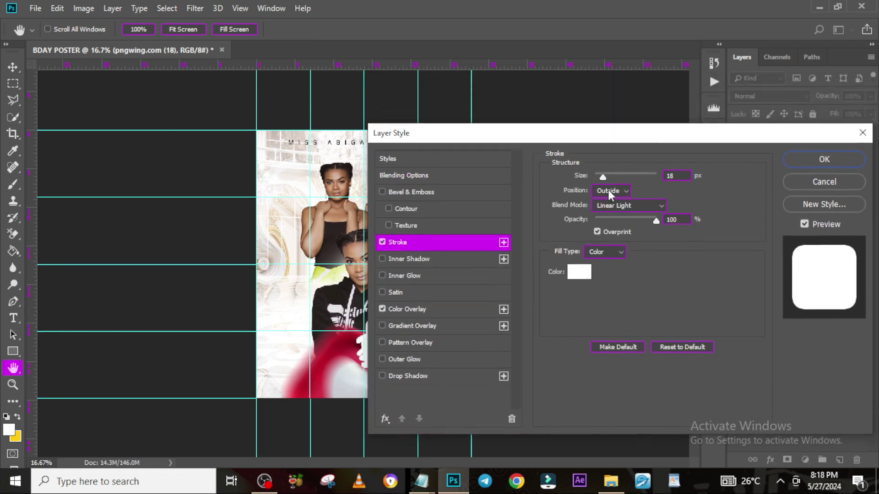
left_click(669, 175)
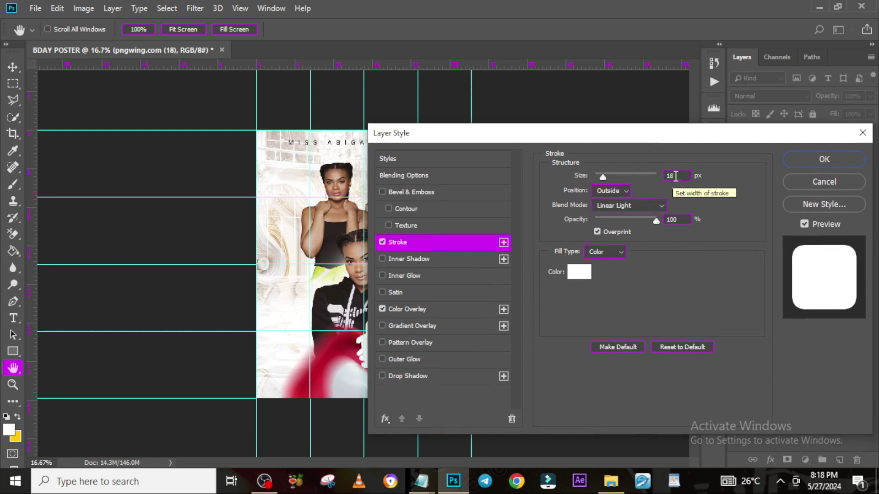
type("4")
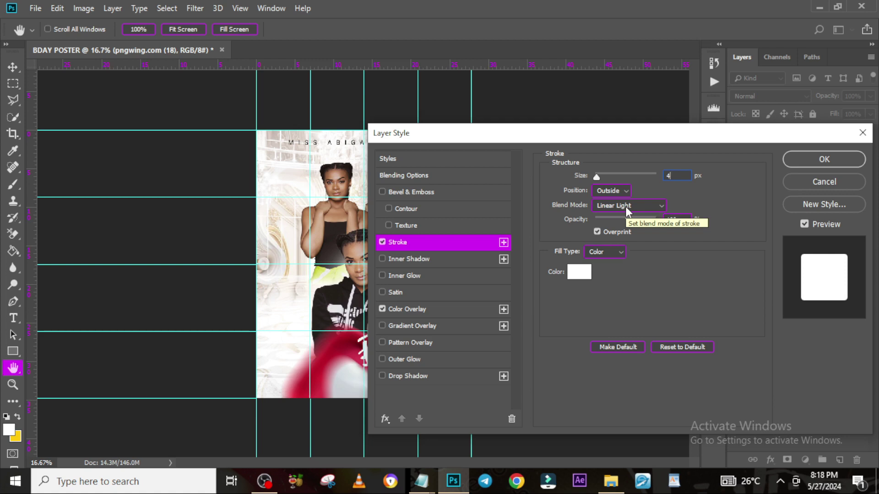
- Set the Happy Birthday layer's stroke colour to dark grey, 484848
left_click(577, 272)
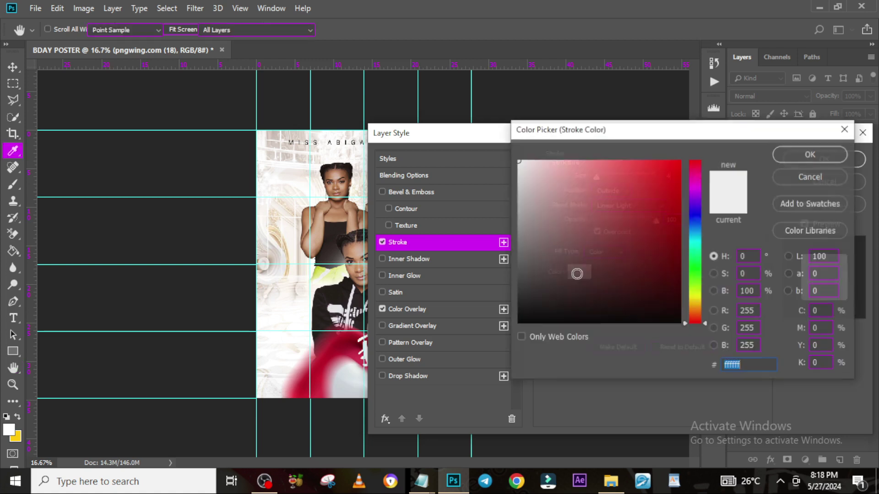
type("48")
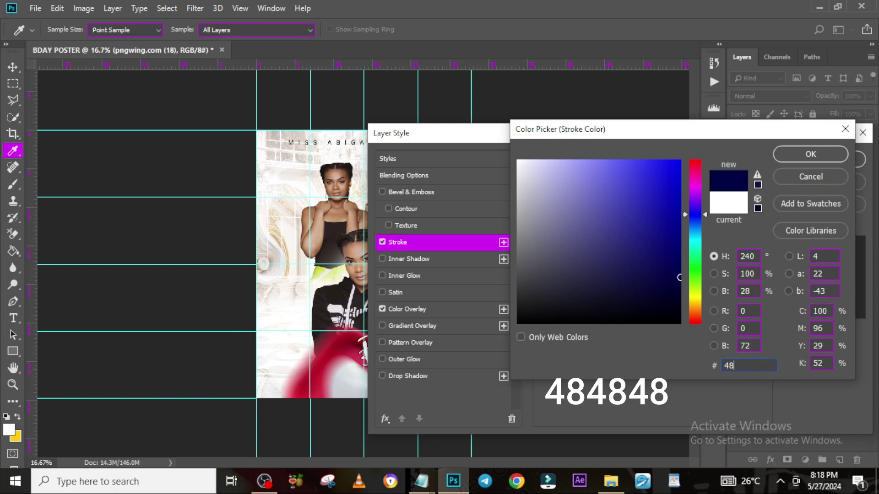
type("4848")
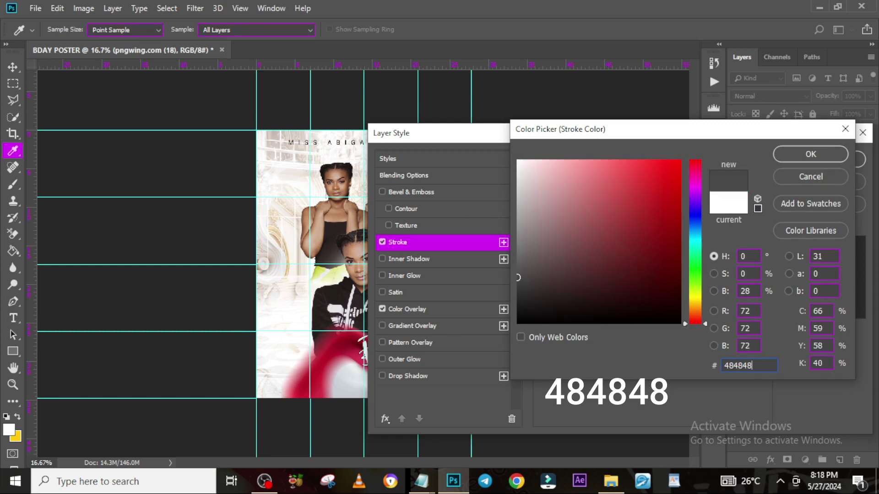
left_click_drag(635, 133, 660, 138)
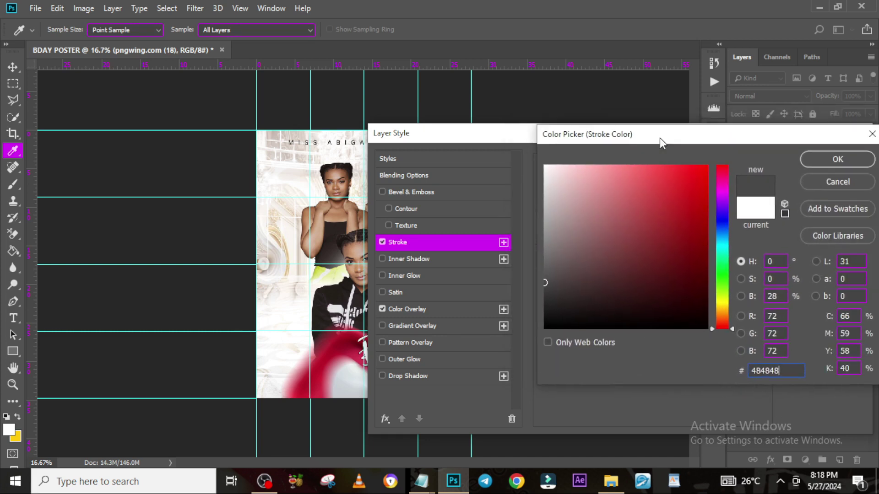
left_click(815, 160)
mouse_move(516, 133)
left_mouse_down()
mouse_move(676, 101)
mouse_move(545, 111)
left_mouse_up()
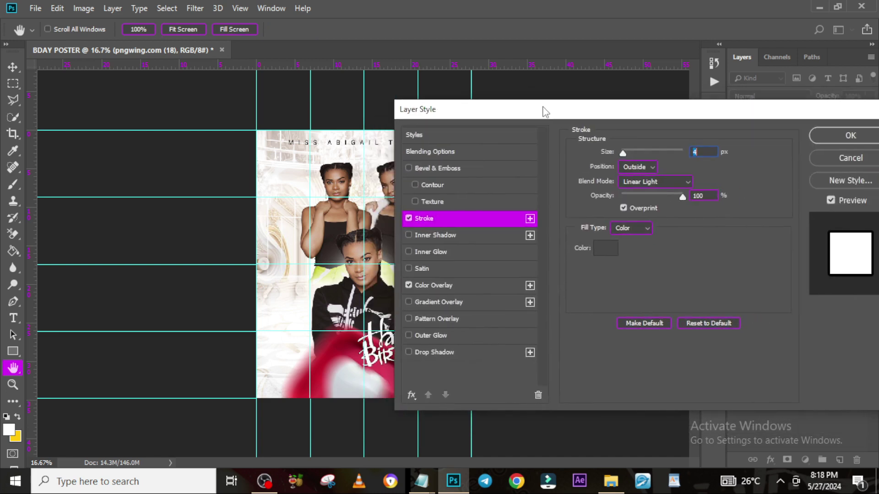
- Add a Drop Shadow to the Happy Birthday layer and set its colour to dark grey, 2C2C2C
left_click(424, 352)
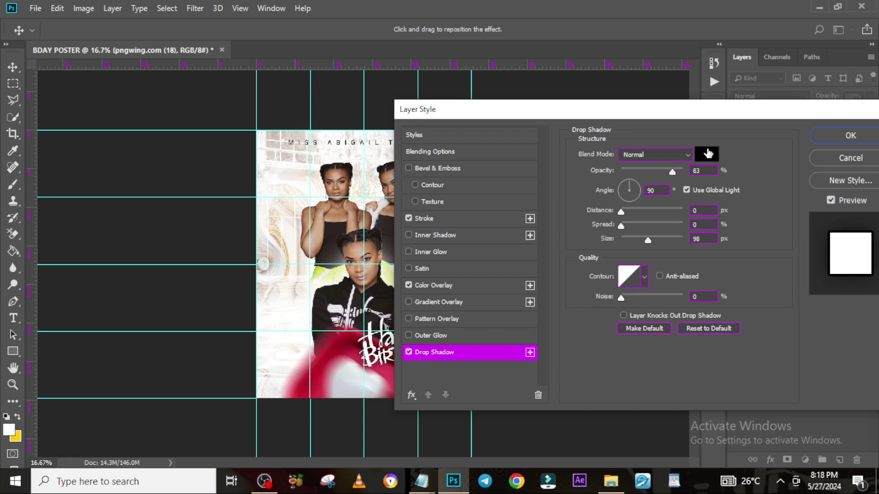
left_click(707, 155)
type("2")
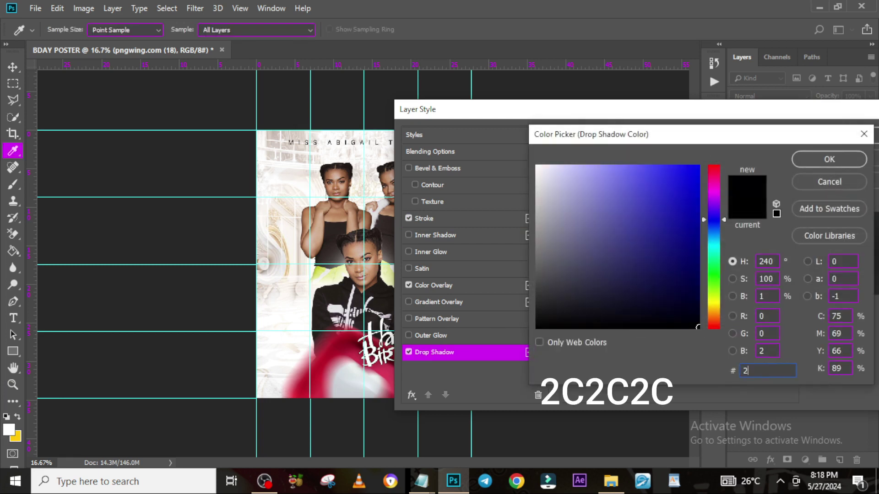
type("C2C2C")
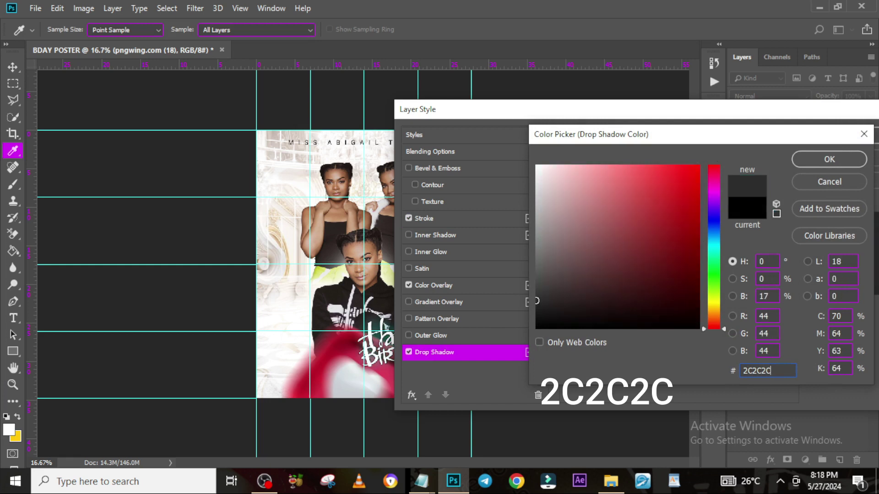
left_click(831, 158)
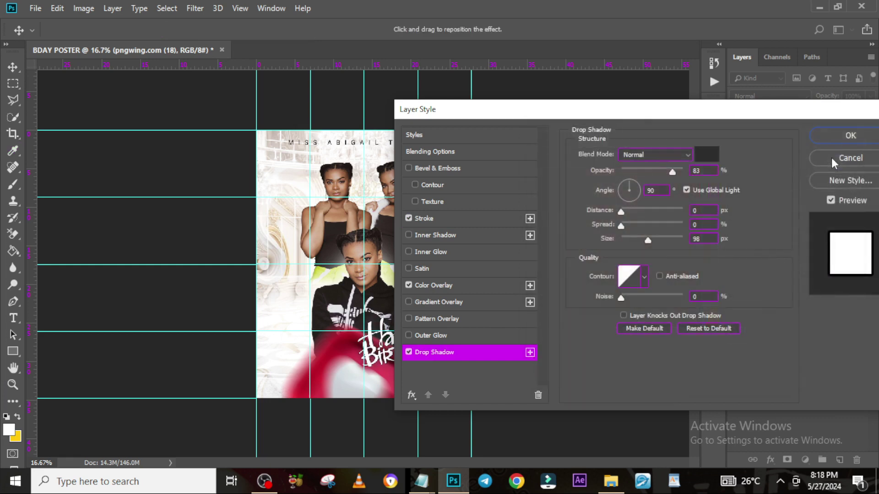
- Set the drop shadow to 46% opacity, 36° angle, 40 px distance, 11% spread and 87 px size, and apply the layer style
left_click(703, 172)
type("46")
key("Tab")
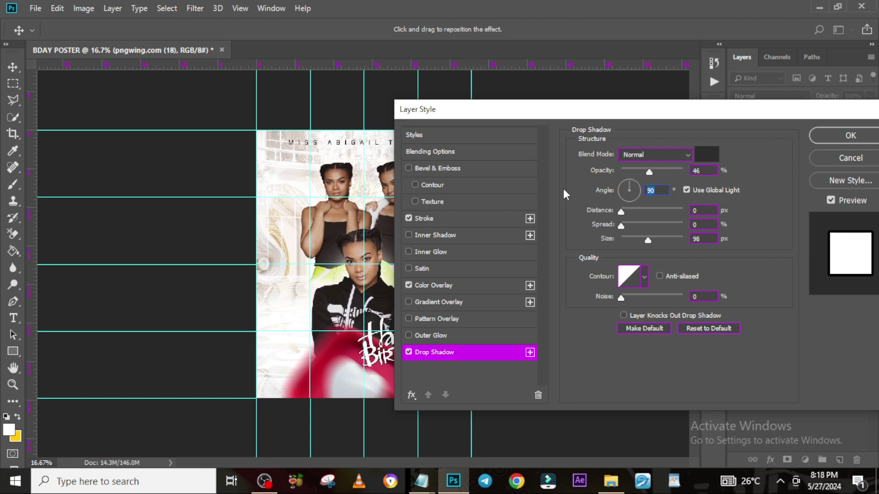
type("36")
type("40")
type("11")
left_click(695, 238)
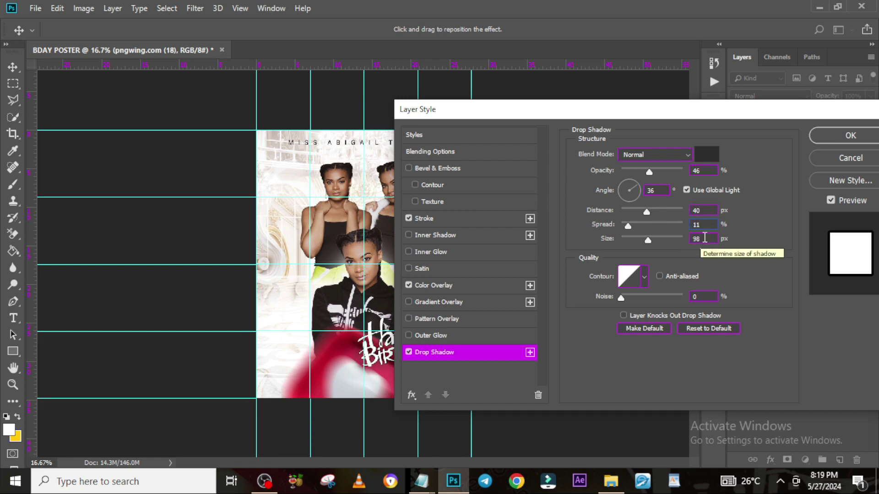
type("87")
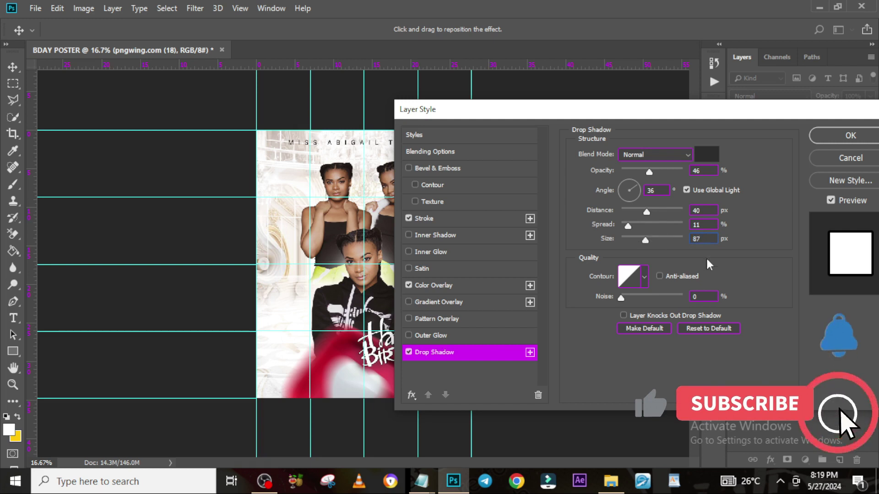
left_click(843, 137)
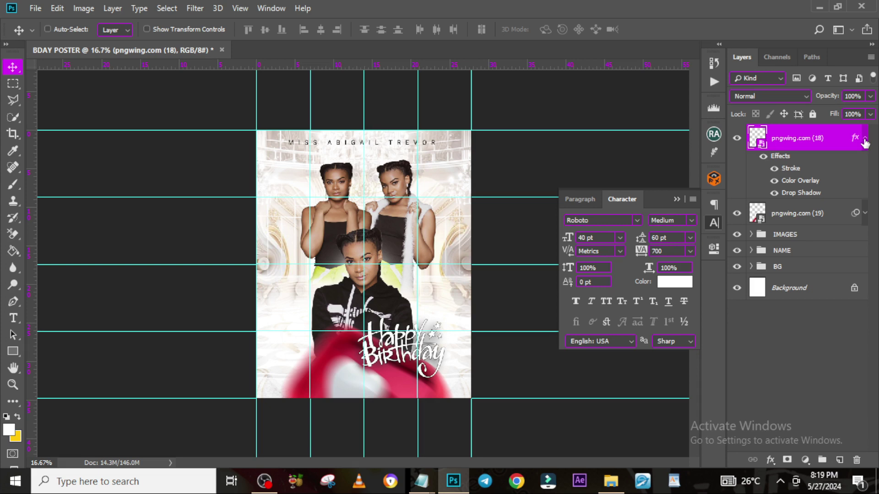
- Group the Happy Birthday and heart layers together and name the group ICONS
left_click(864, 139)
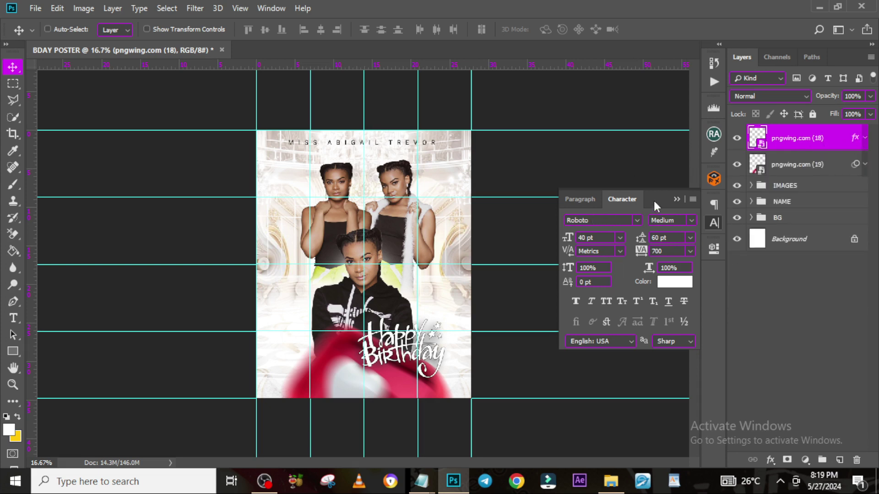
left_click(779, 166, "ctrl")
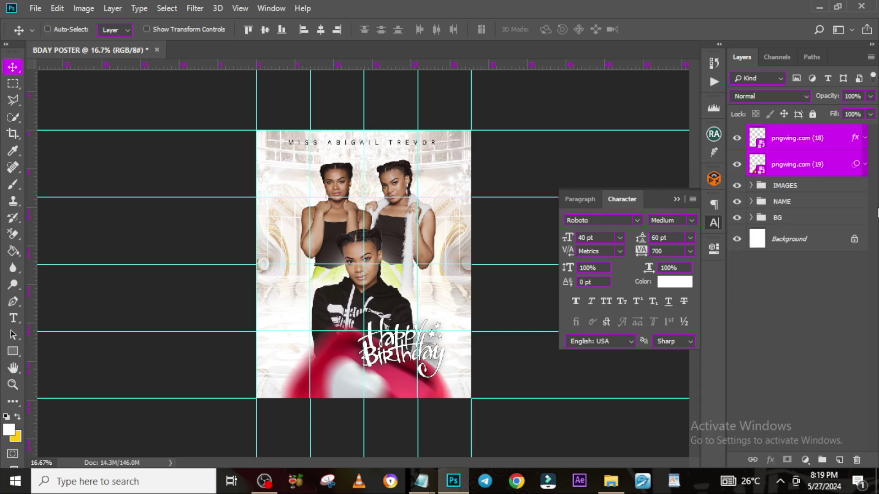
key("ctrl+g")
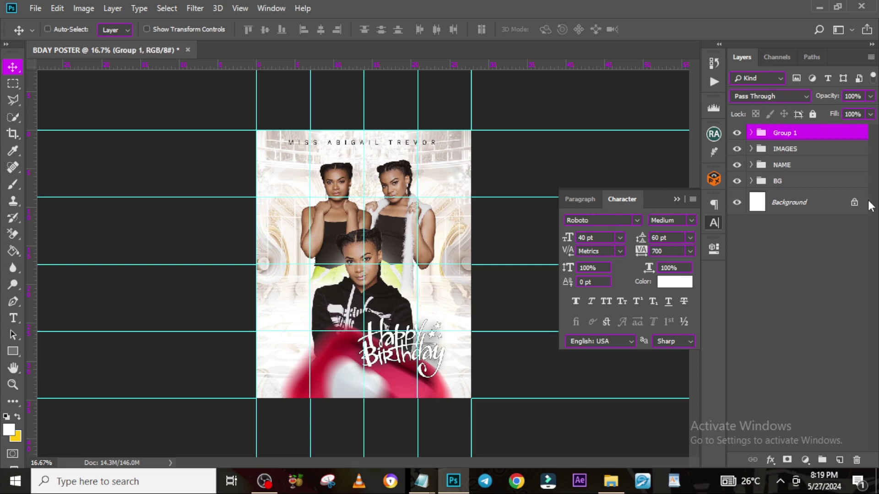
double_click(785, 133)
type("ICONS")
key("Return")
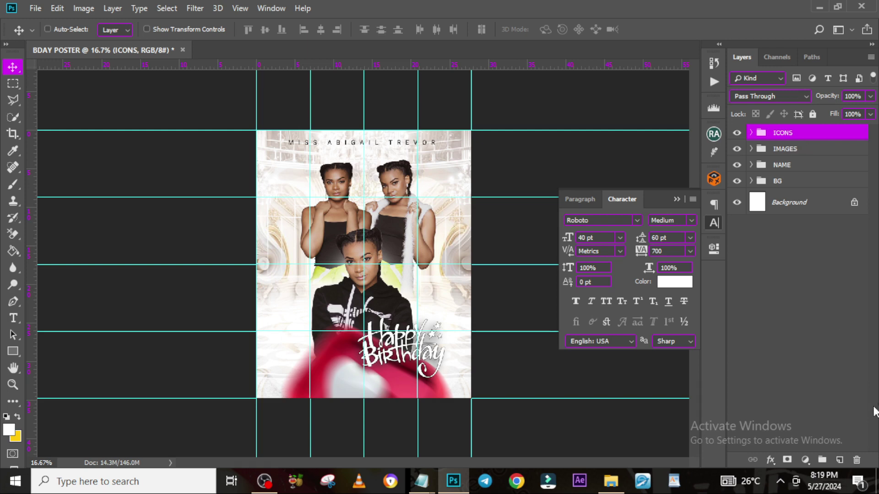
- Paint one soft white dab with a size 300 brush on a new layer, beside the front woman's shoulder
left_click(840, 459)
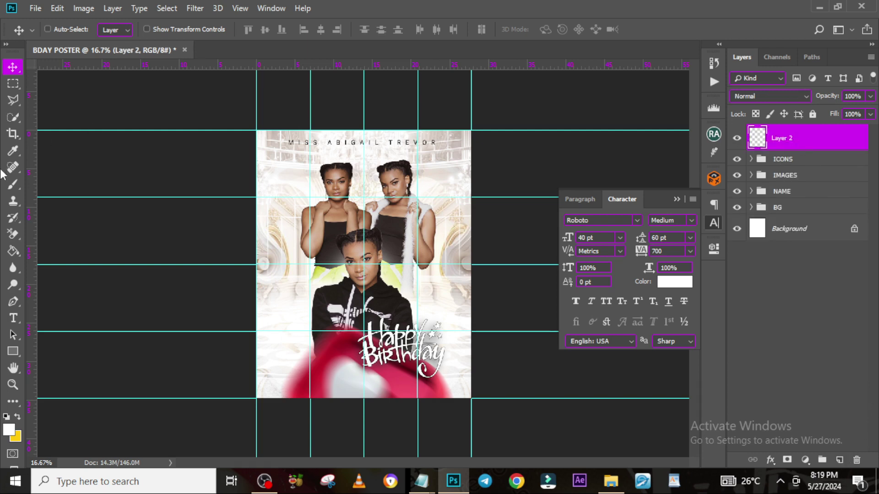
left_click(13, 185)
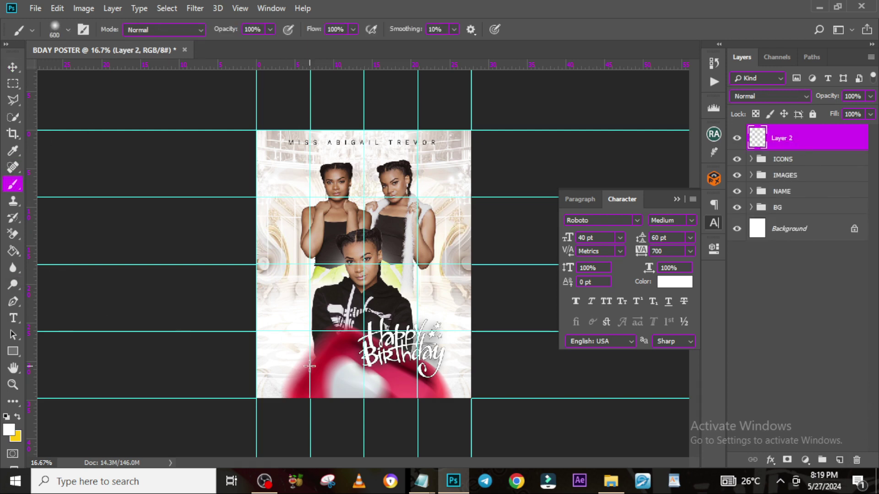
key("bracketleft")
key("bracketleft")
key("bracketleft")
left_click(310, 290)
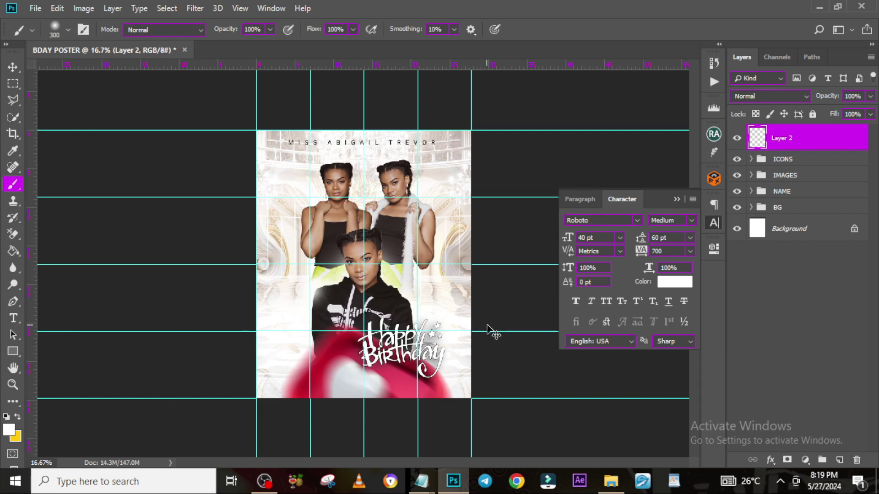
- Enlarge the white glow from its centre to about 152%
key("ctrl+t")
left_click_drag(337, 265, 352, 254)
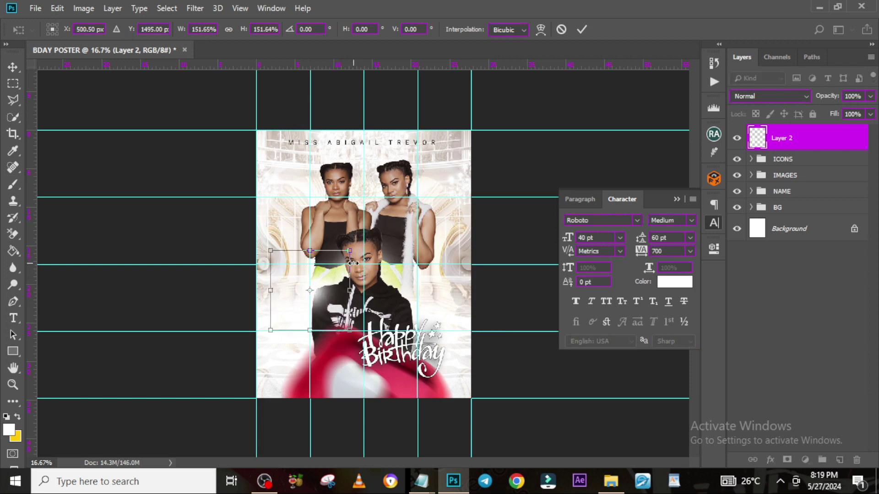
key("Return")
key("b")
- Duplicate the glow twice, placing one copy by the rear-left woman's shoulder and the other by the rear-right woman's shoulder
key("ctrl+j")
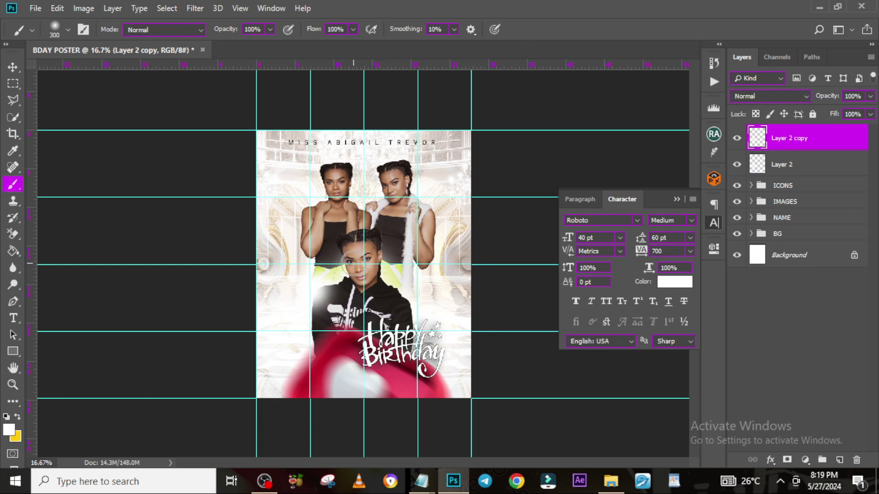
key("v")
left_click_drag(317, 295, 314, 203)
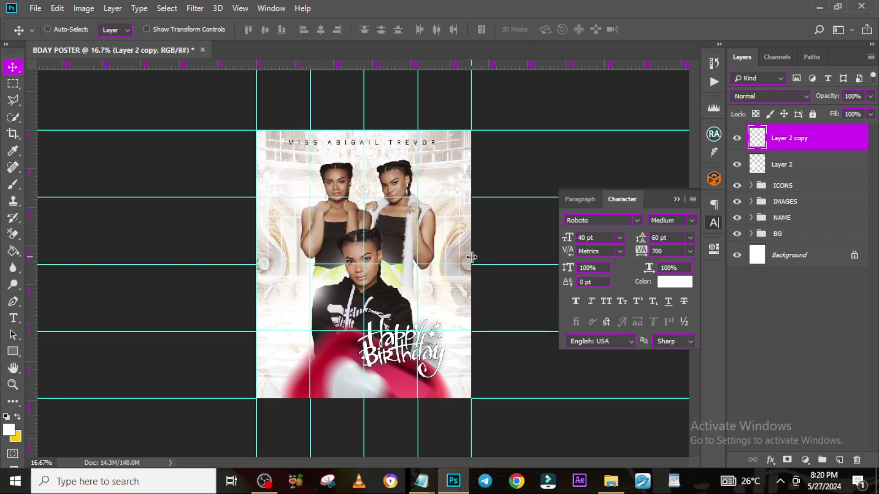
key("ctrl+j")
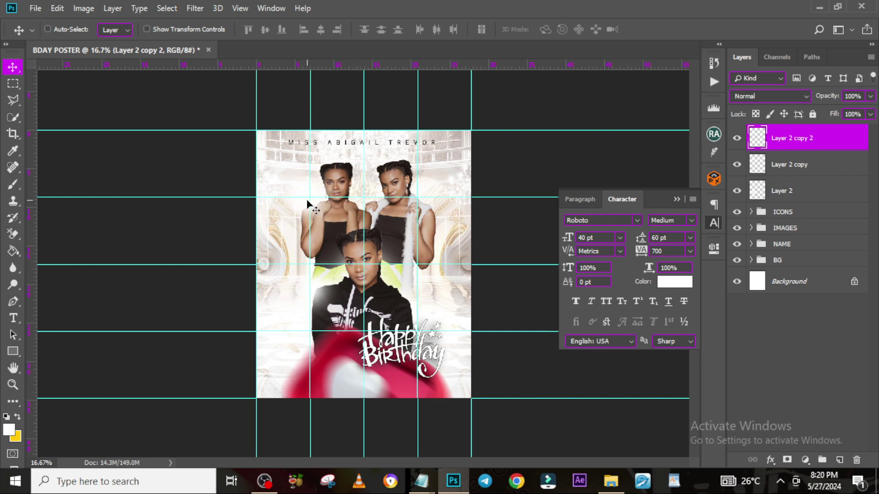
left_click_drag(316, 193, 424, 194)
- Make three more copies of the glow and spread them down the right side of the photos
key("ctrl+j")
key("ctrl+j")
mouse_move(429, 205)
left_mouse_down()
mouse_move(382, 205)
mouse_move(421, 216)
left_mouse_up()
key("ctrl+j")
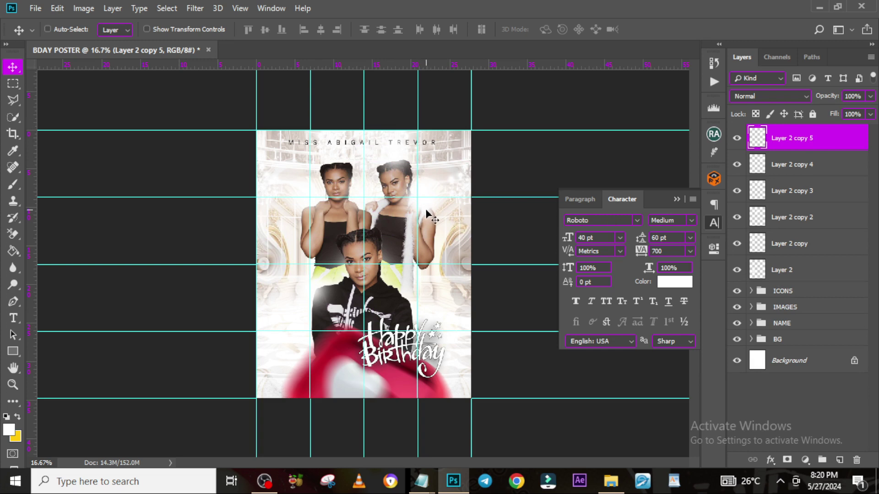
left_click_drag(426, 212, 426, 302)
- Group all six glow layers and name the group GLOWS
left_click(786, 271, "shift")
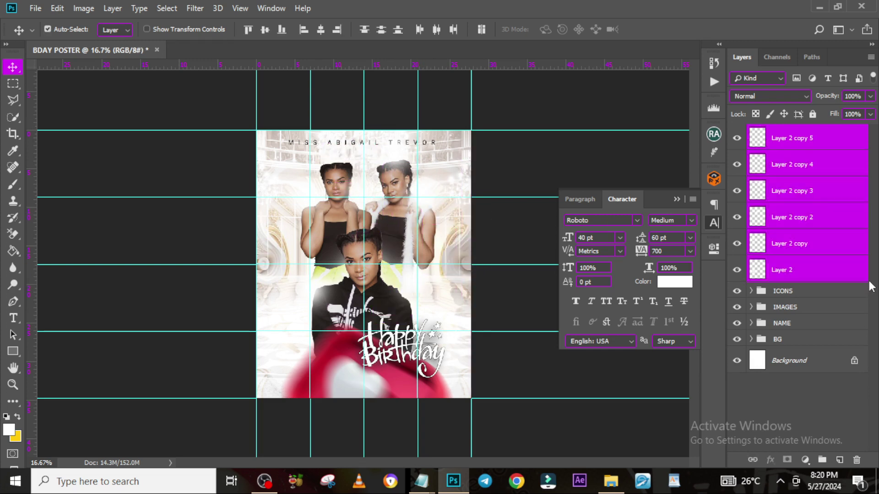
key("ctrl+g")
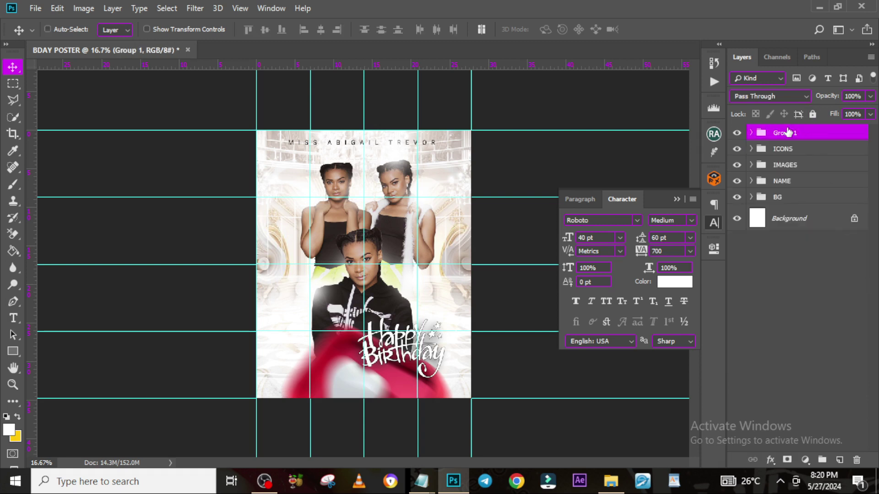
double_click(788, 132)
type("GLO")
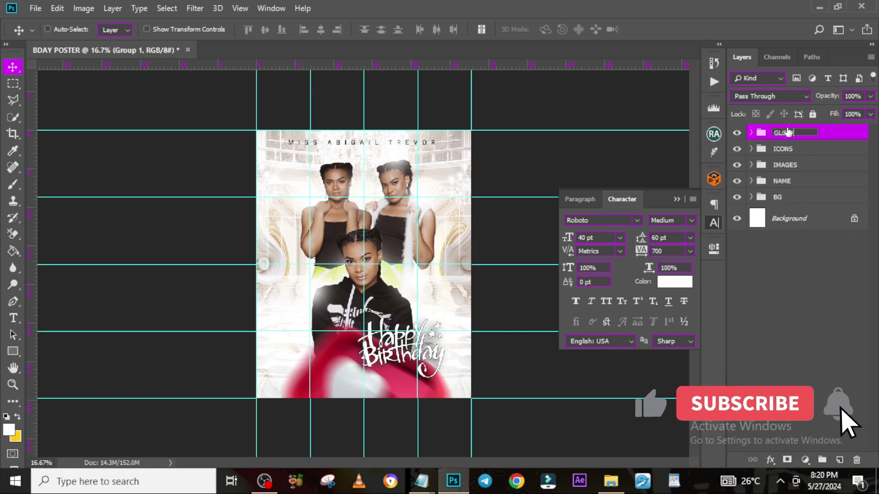
type("WS")
key("Return")
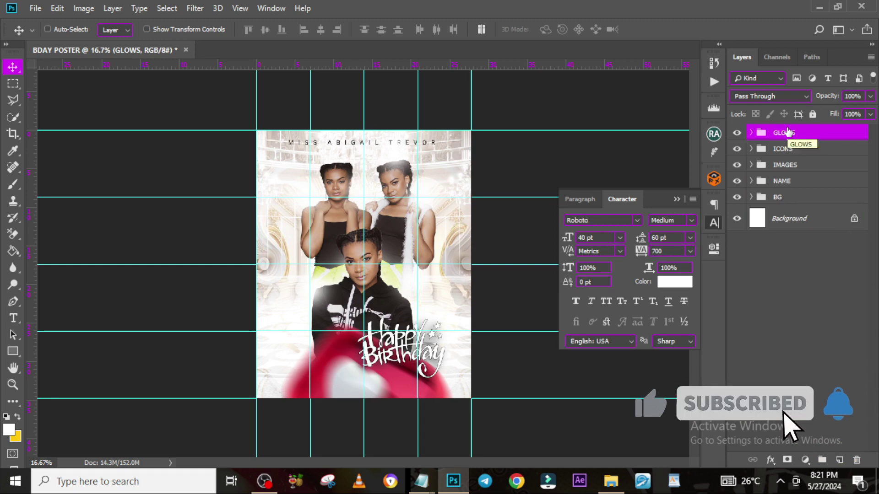
- Place the gold confetti image pngwing.com (46) above the groups, rotated 90° clockwise and scaled to about 412% to cover the poster
left_click(611, 481)
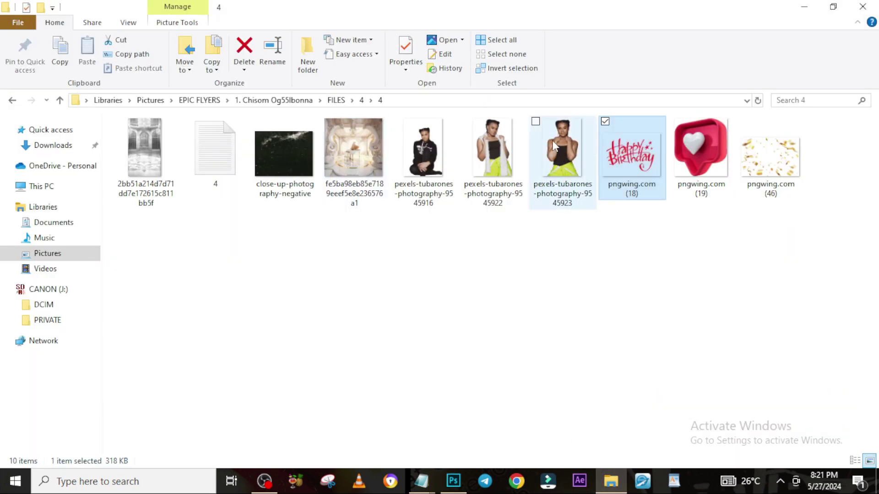
left_click_drag(770, 155, 399, 297)
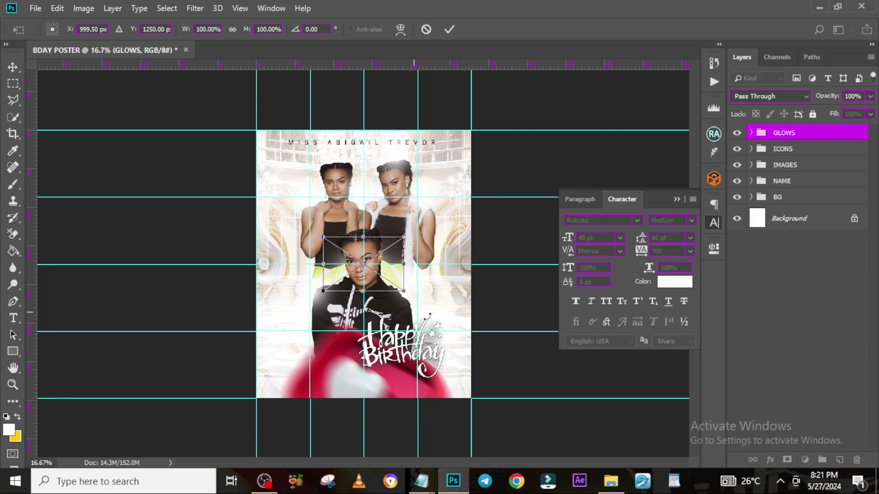
right_click(358, 174)
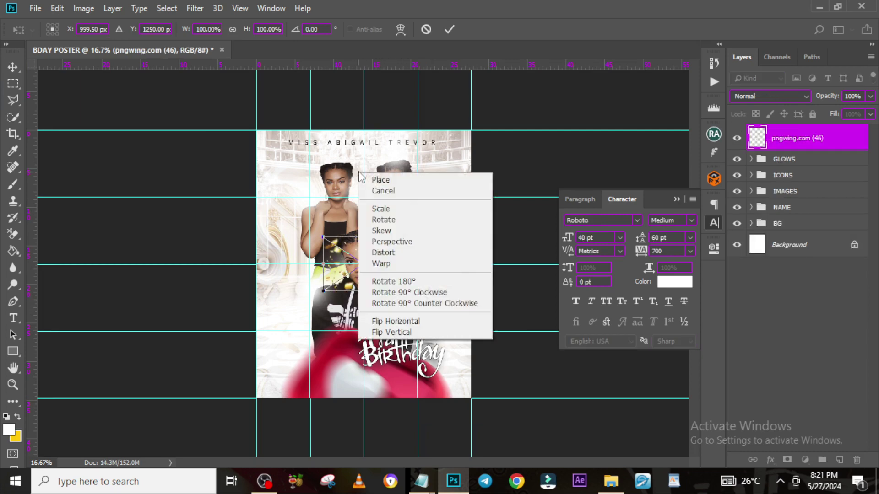
left_click(398, 293)
left_click_drag(389, 307, 498, 414)
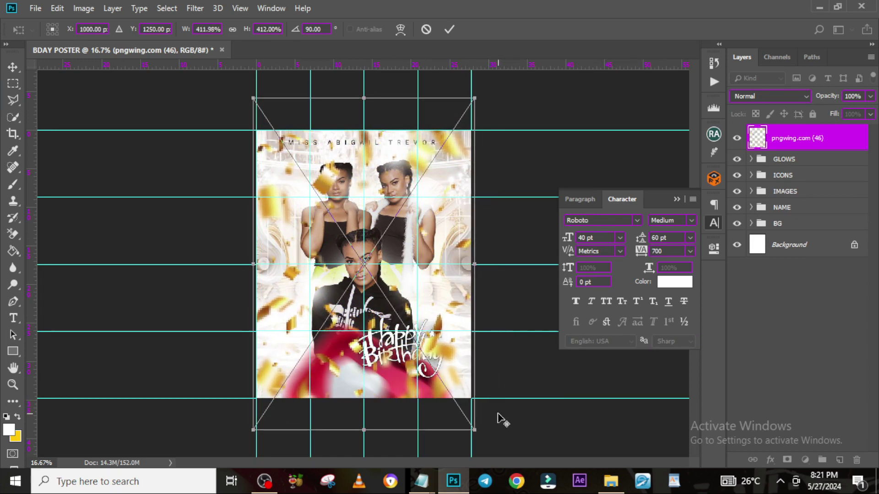
key("Return")
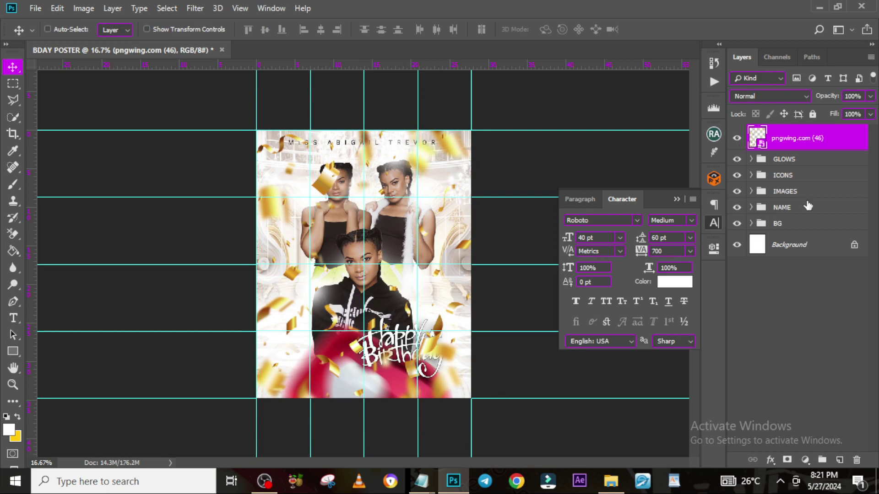
- Add a layer mask to the confetti layer and paint black over selected confetti pieces with a size 200 brush
left_click(787, 460)
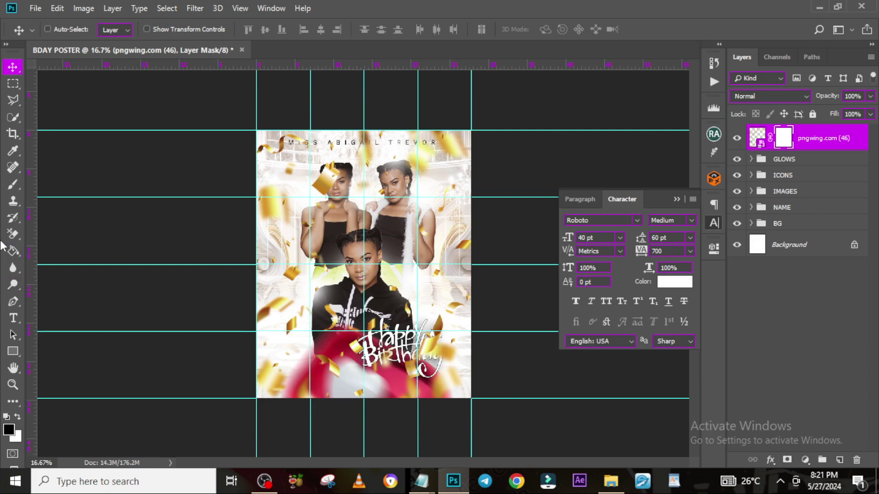
key("b")
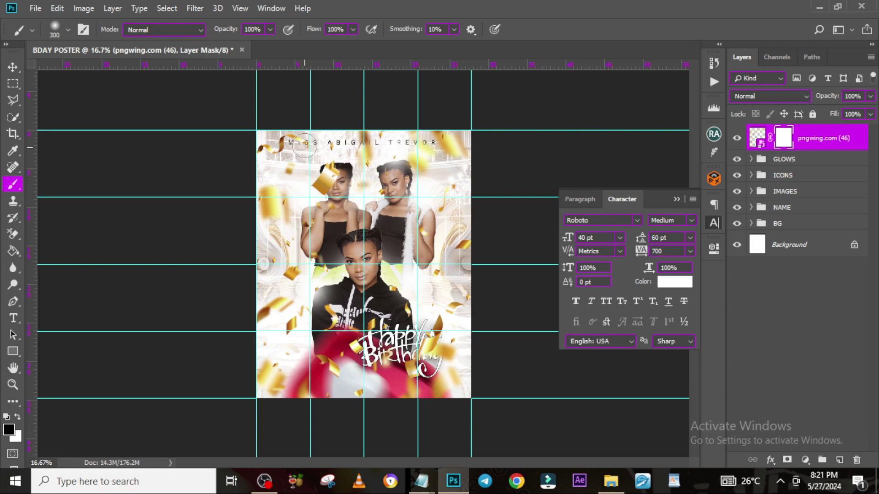
key("bracketleft")
key("bracketleft")
mouse_move(306, 140)
left_mouse_down()
mouse_move(279, 132)
mouse_move(278, 155)
mouse_move(244, 145)
mouse_move(259, 164)
mouse_move(258, 222)
mouse_move(268, 191)
mouse_move(291, 207)
mouse_move(267, 218)
mouse_move(288, 225)
mouse_move(265, 186)
mouse_move(291, 264)
left_mouse_up()
mouse_move(290, 300)
left_mouse_down()
mouse_move(248, 322)
mouse_move(274, 272)
left_mouse_up()
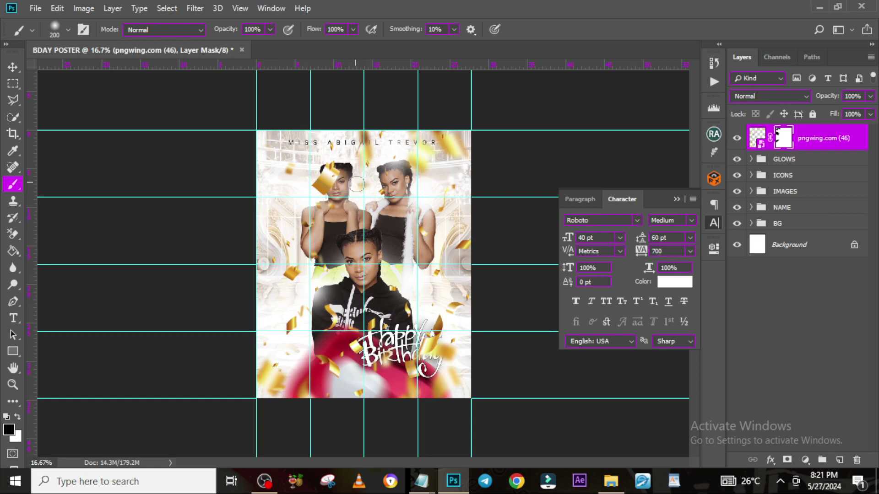
left_click_drag(393, 289, 406, 319)
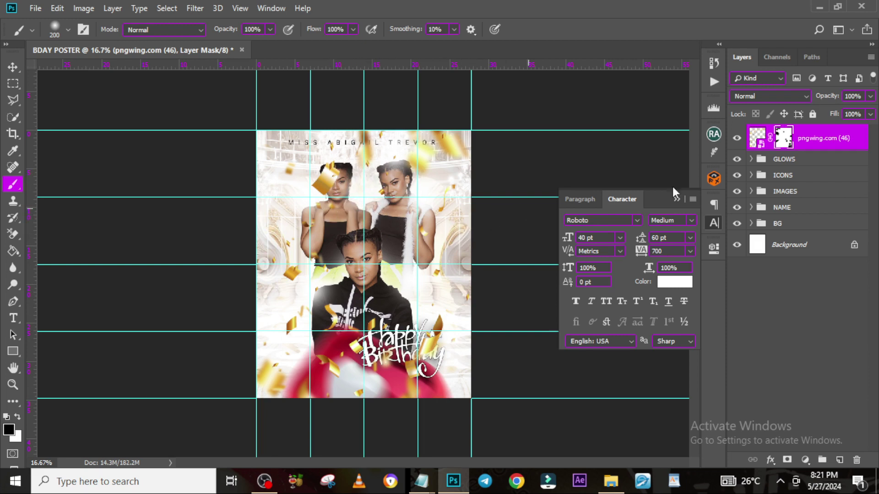
- Invert the confetti layer's mask so only the painted areas show confetti
double_click(780, 139)
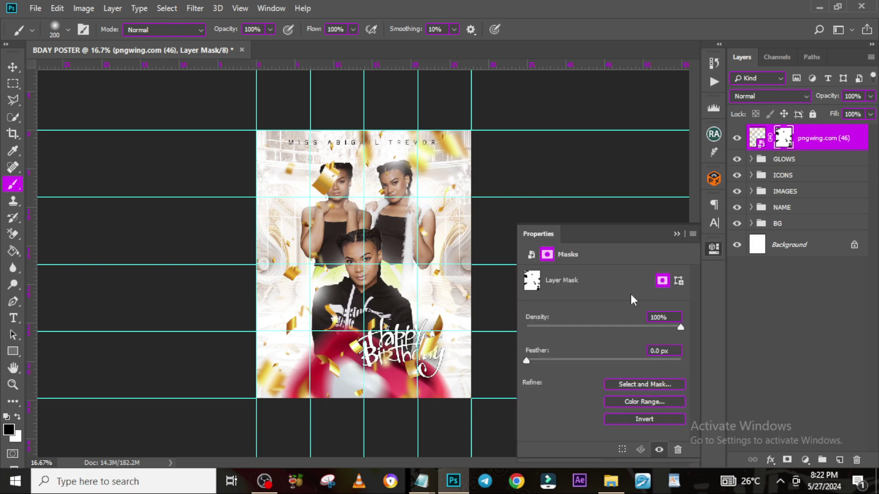
left_click(631, 420)
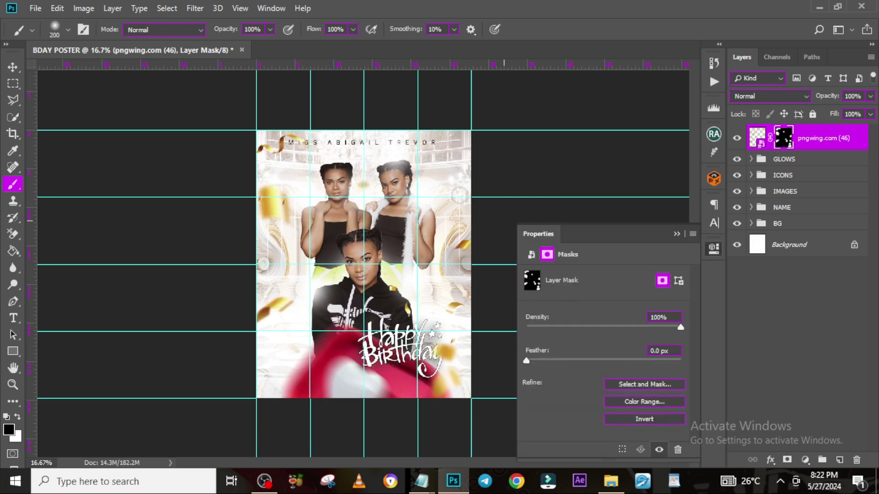
- Rename the gold confetti layer as RIBBON
double_click(821, 139)
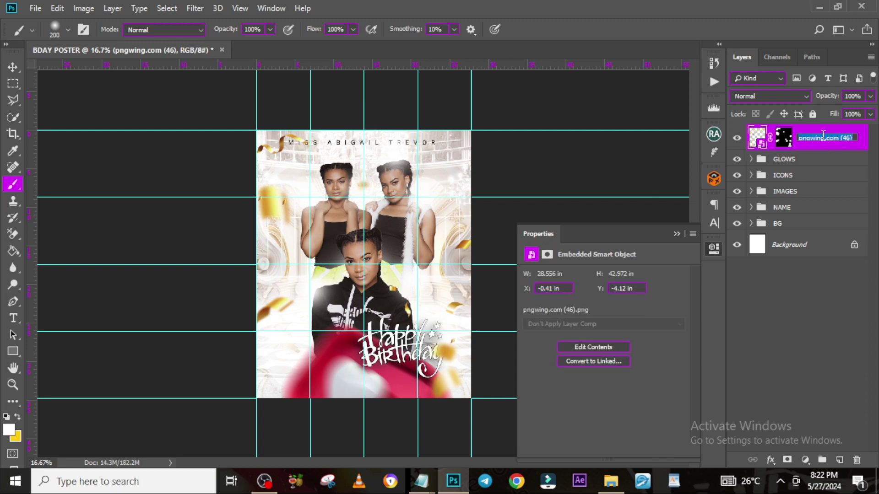
type("RIBBON")
key("Return")
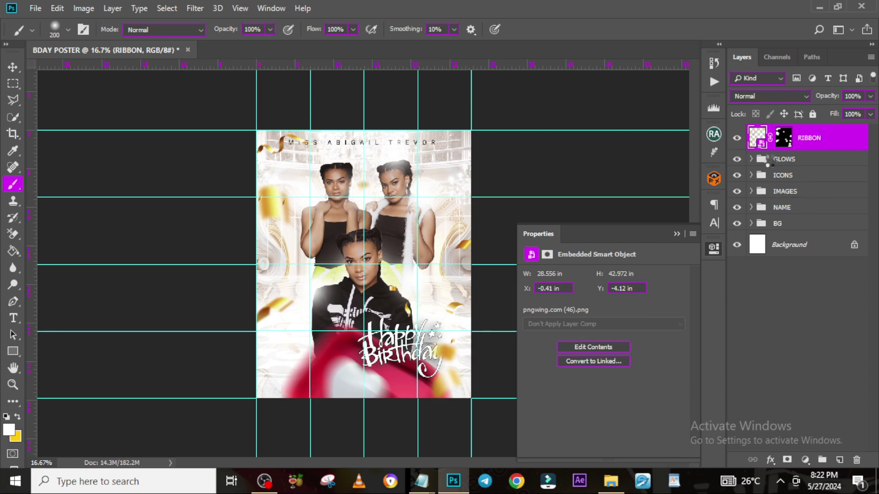
- Stamp all visible layers into a new layer above RIBBON, convert it to a smart object and hide it
right_click(791, 140)
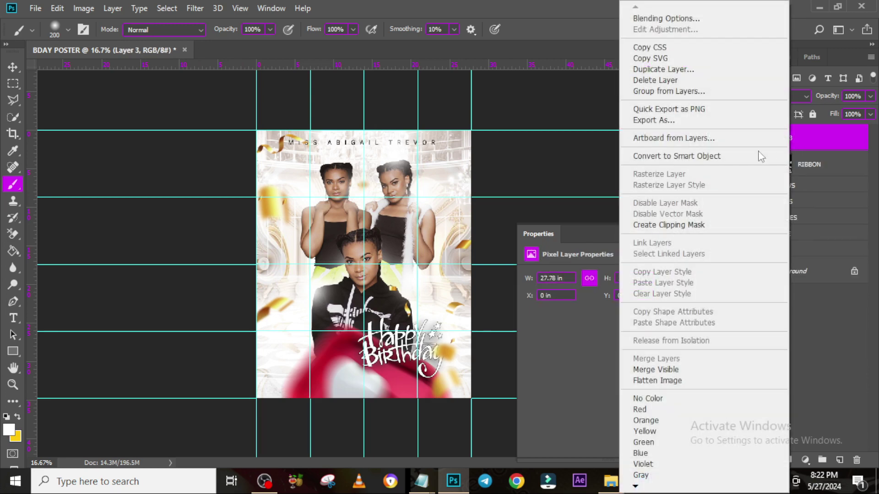
left_click(759, 155)
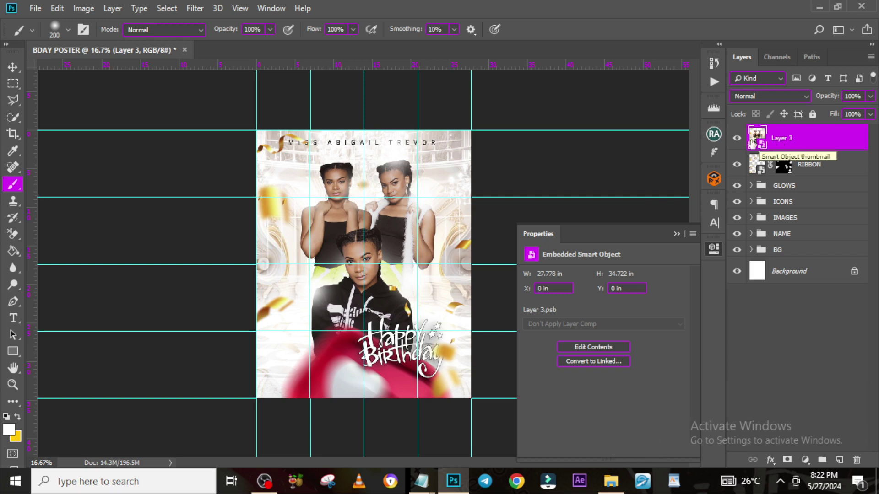
left_click(736, 140)
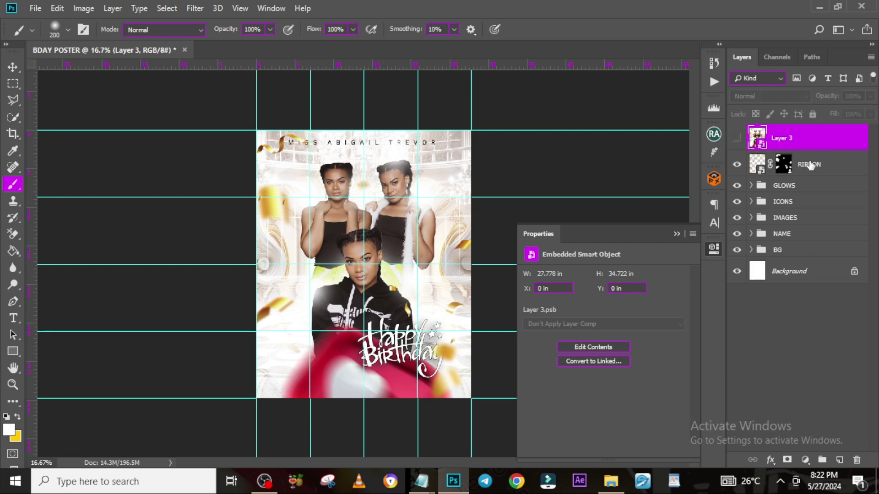
- Draw a white rectangle about 534 × 868 px and move it to about X 409, Y 997 px, beside the front woman's face
left_click(16, 355)
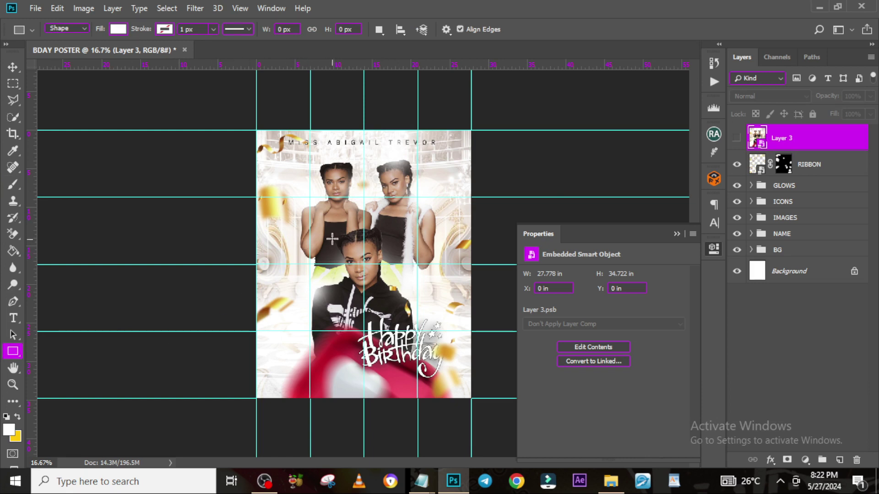
mouse_move(331, 238)
left_mouse_down()
mouse_move(389, 296)
mouse_move(388, 331)
left_mouse_up()
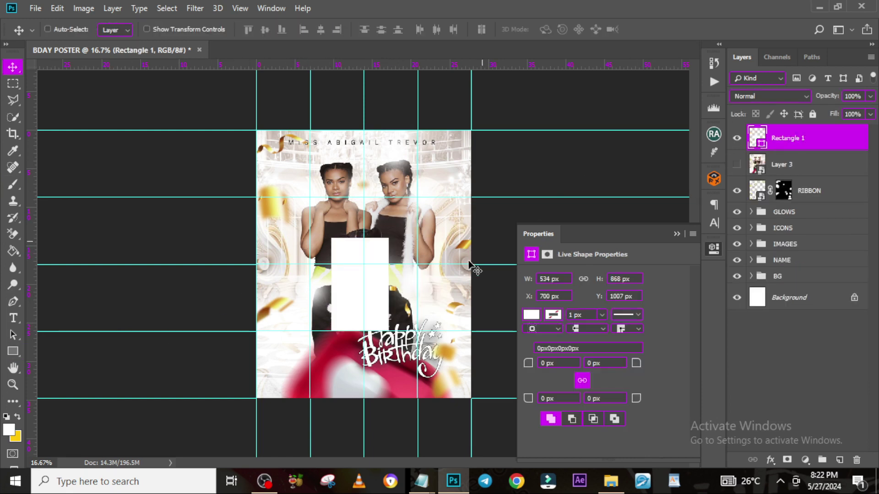
key("v")
left_click_drag(356, 298, 325, 298)
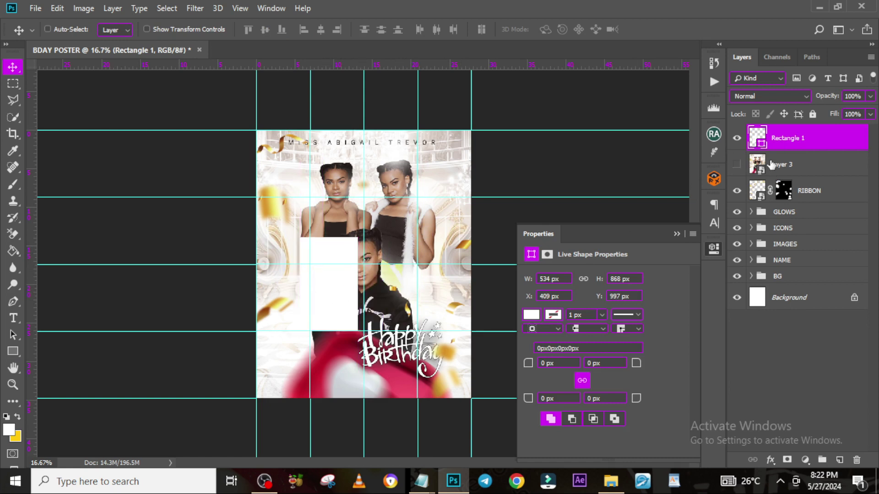
- Duplicate the white rectangle, hide the original, and give the copy no fill and a white ffffff stroke
key("ctrl+j")
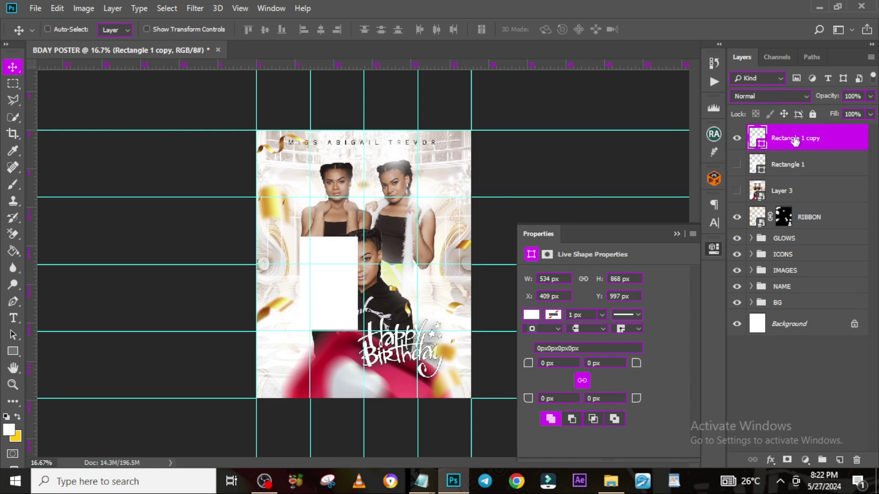
left_click(13, 352)
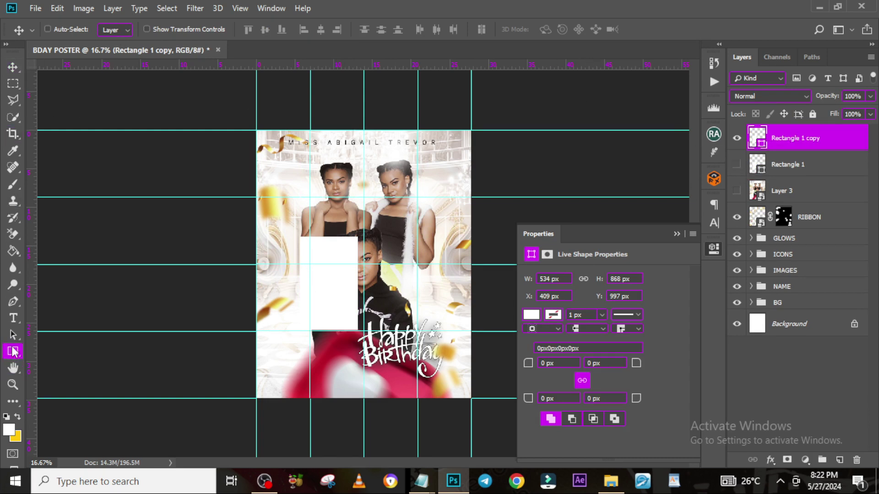
left_click(118, 29)
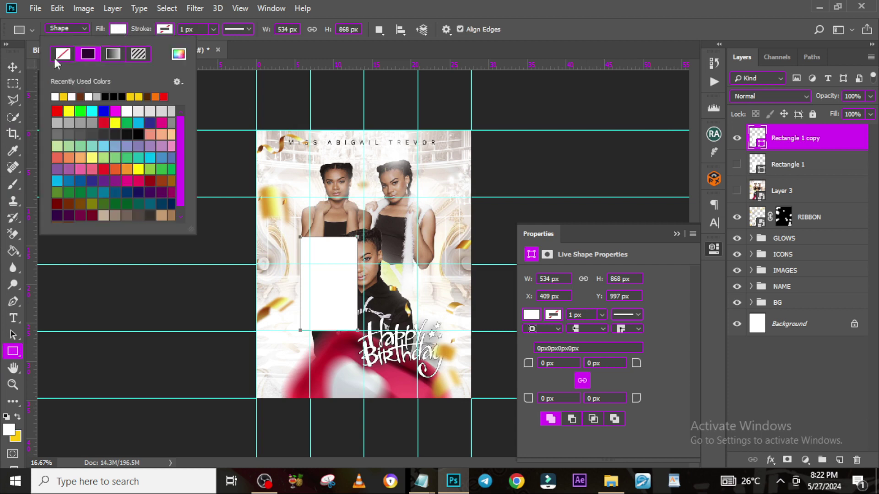
left_click(54, 58)
left_click(157, 31)
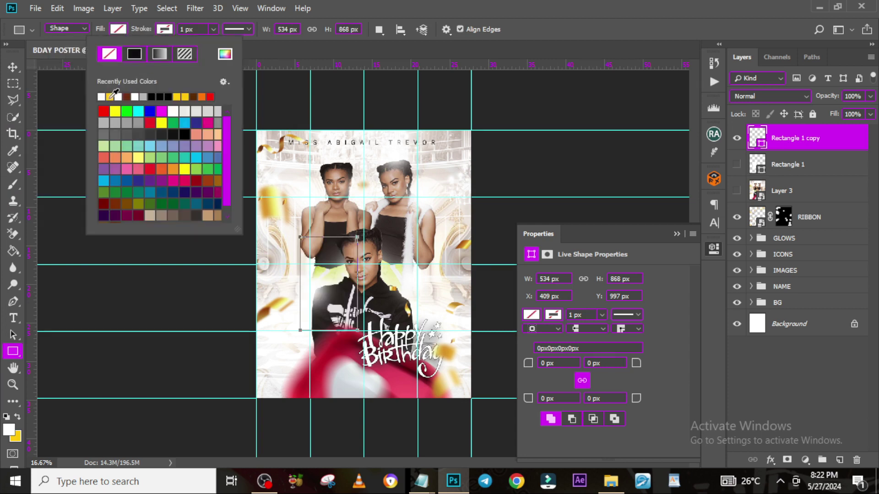
left_click(135, 53)
left_click(165, 30)
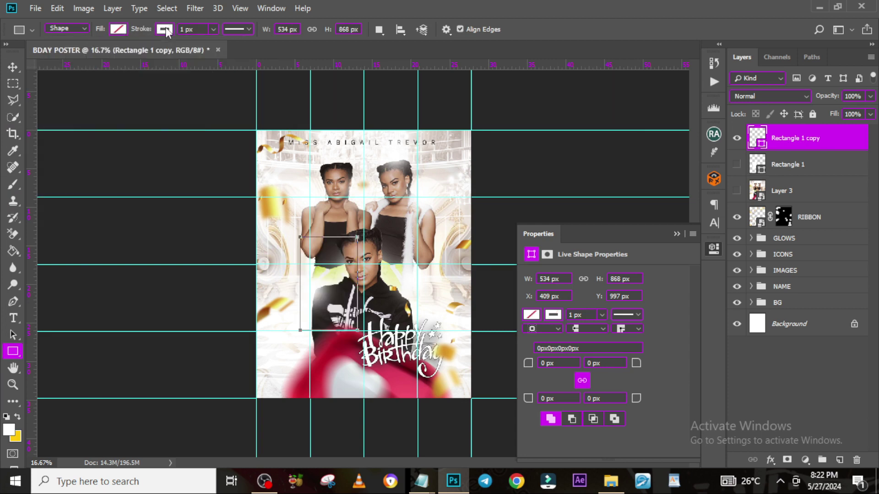
left_click(163, 31)
left_click(224, 54)
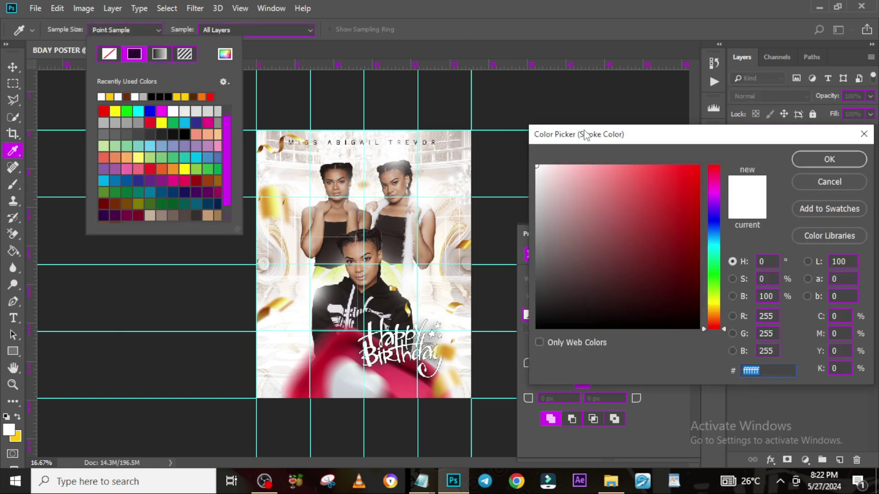
left_click(834, 163)
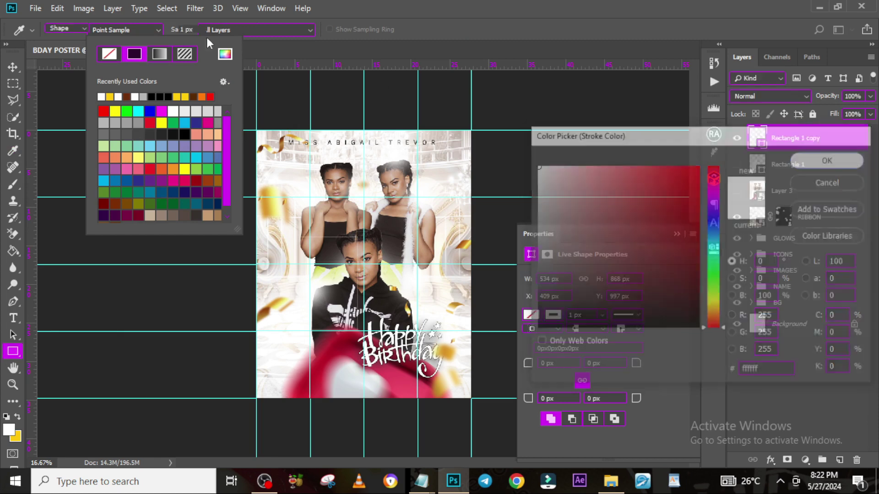
- Set the stroke width of the Rectangle 1 copy outline to 7 px
left_click(201, 28)
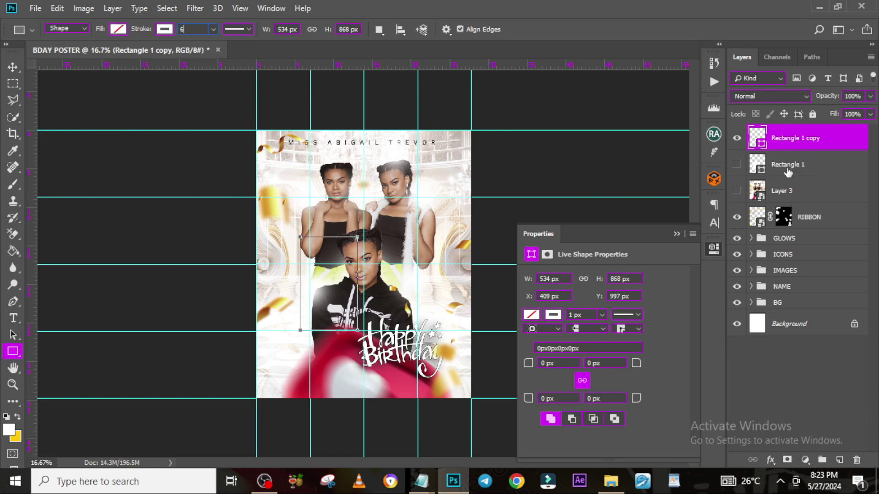
type("7")
left_click(795, 168)
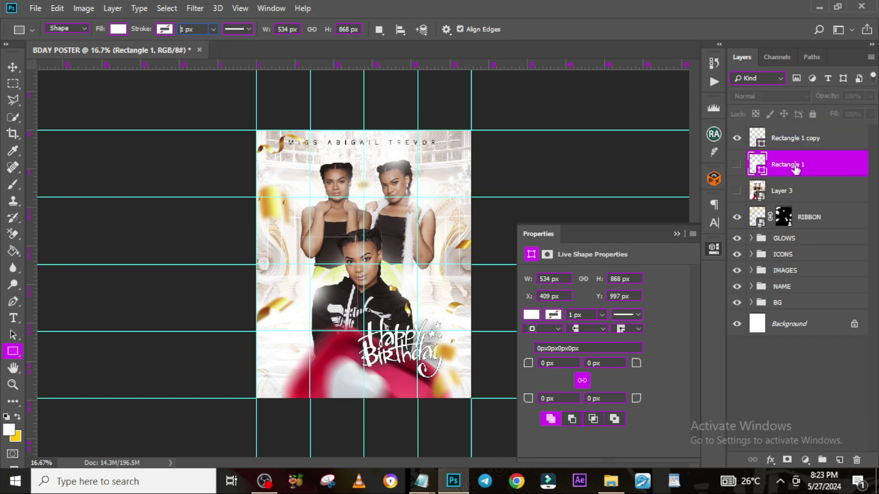
key("ctrl+plus")
key("ctrl+plus")
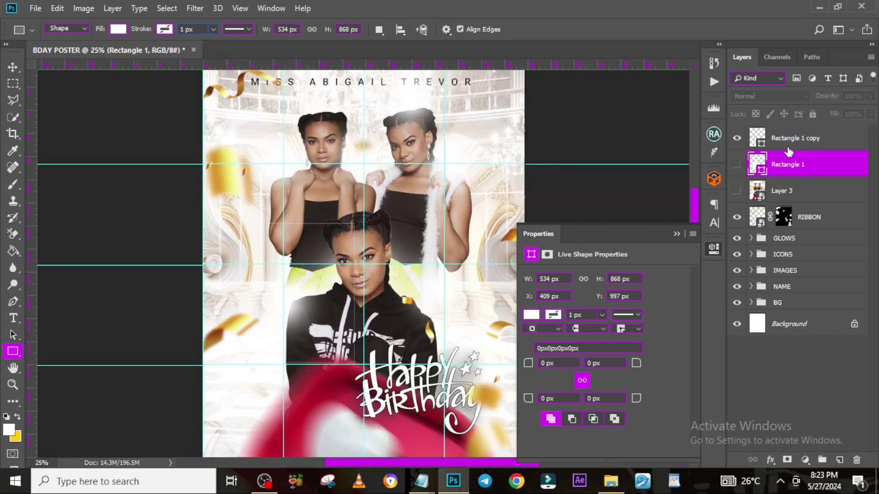
left_click(785, 142)
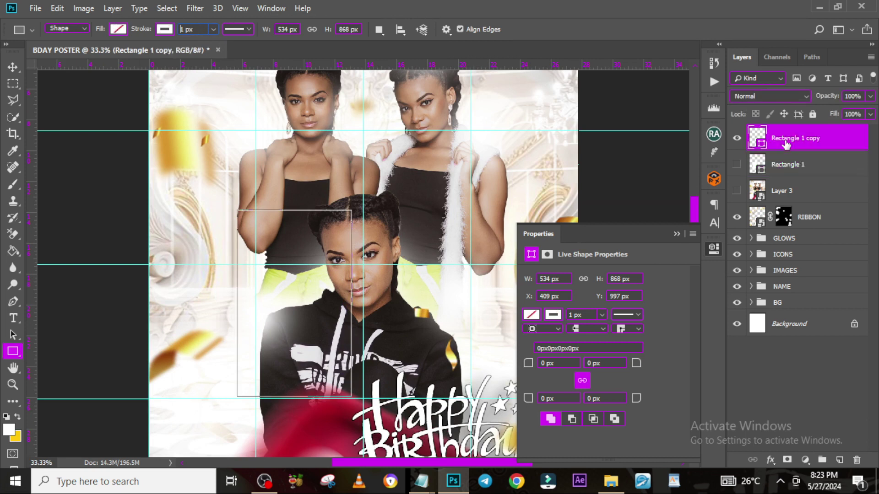
double_click(199, 30)
type("7")
key("Return")
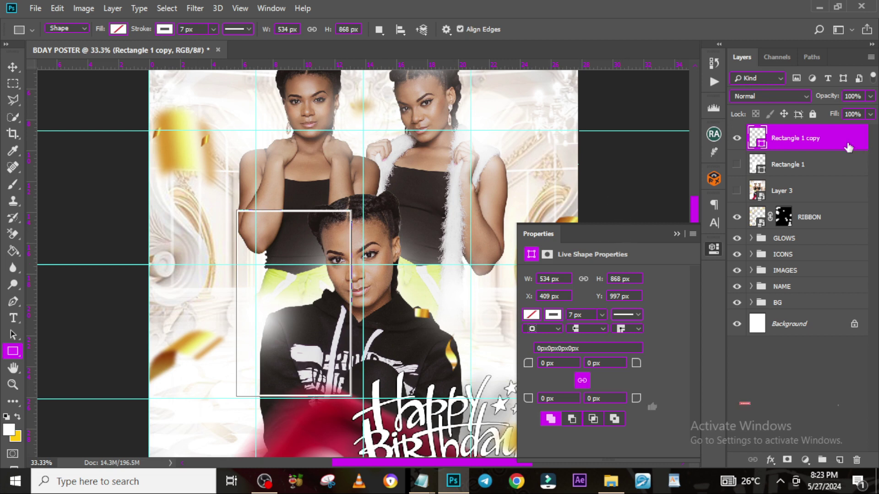
- Show Rectangle 1 and the stamped Layer 3, and clip Layer 3 to Rectangle 1 from directly above it
left_click(743, 168)
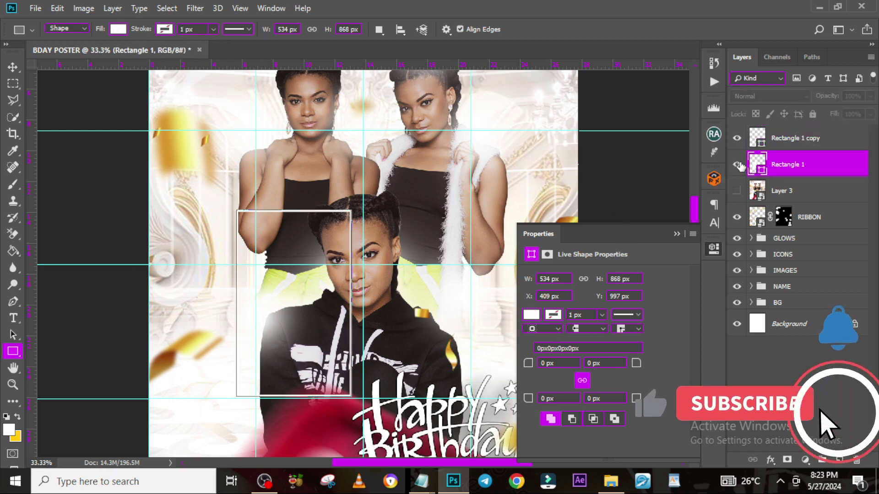
left_click(738, 165)
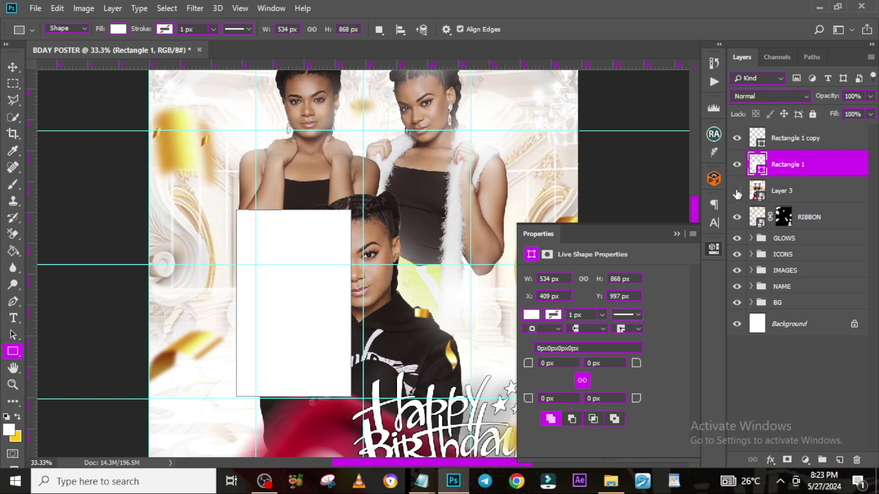
left_click_drag(777, 193, 777, 154)
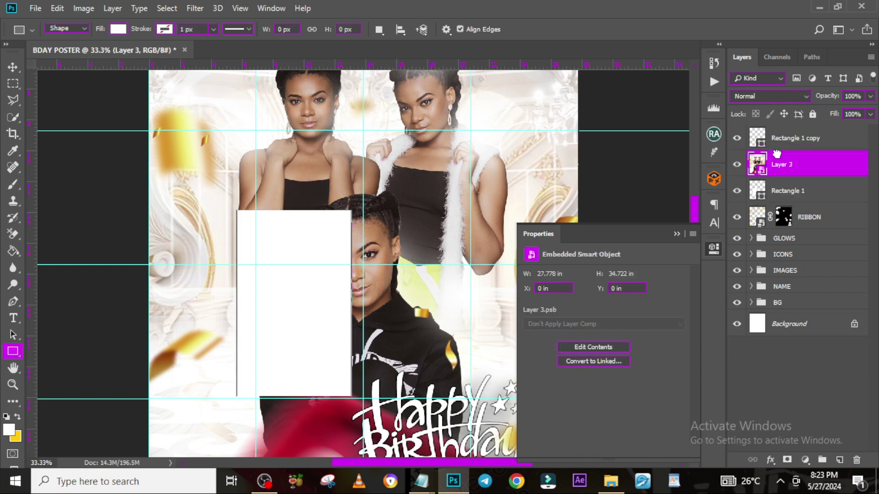
left_click(757, 176, "alt")
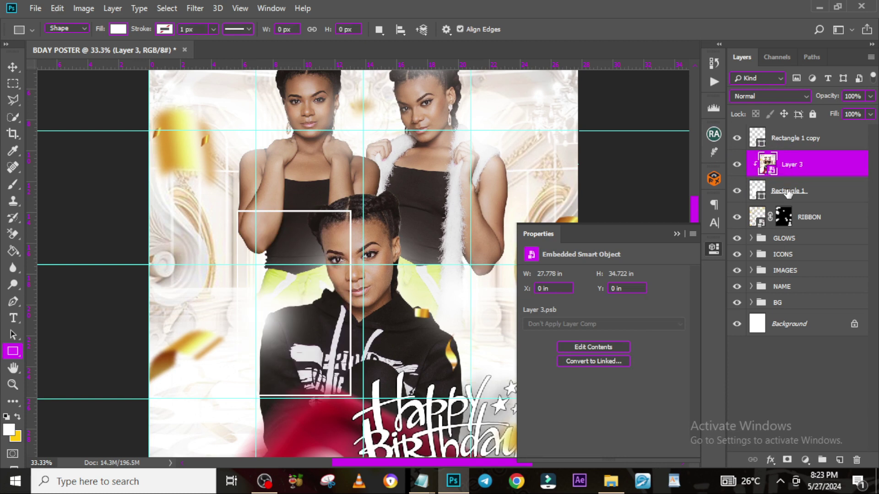
key("ctrl+minus")
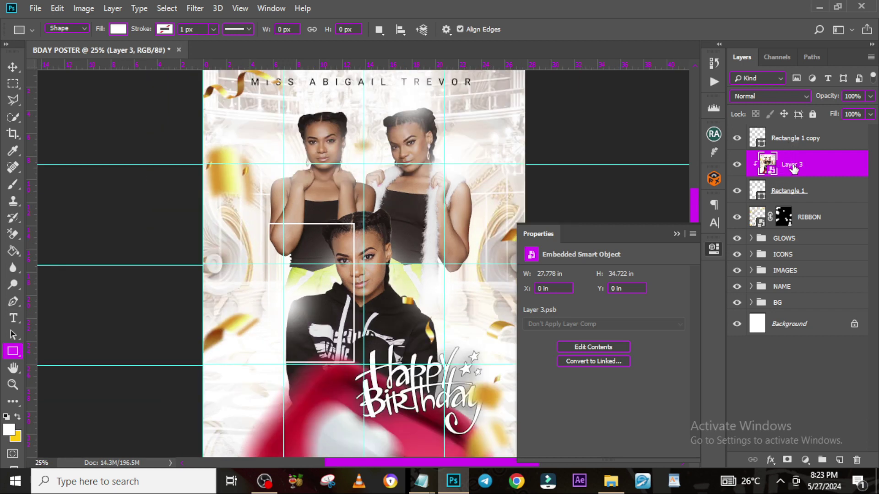
- Apply a Gaussian Blur with a radius of 34.6 pixels to the clipped Layer 3
left_click(195, 9)
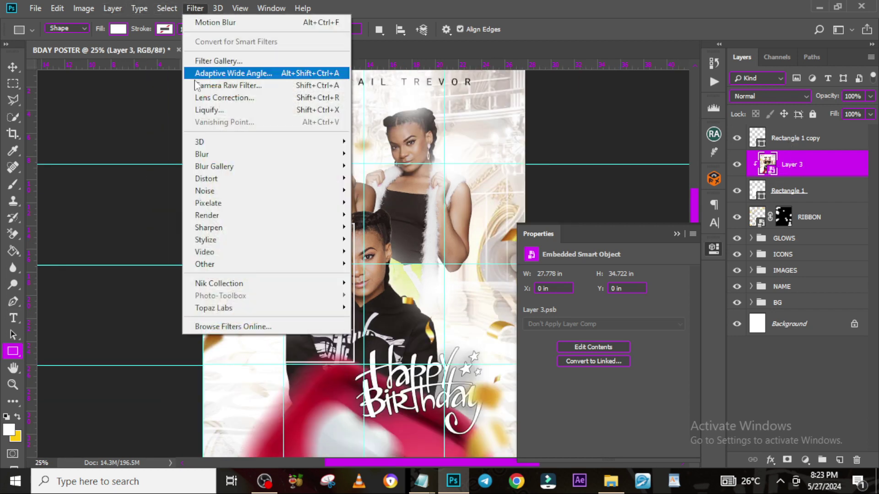
mouse_move(214, 155)
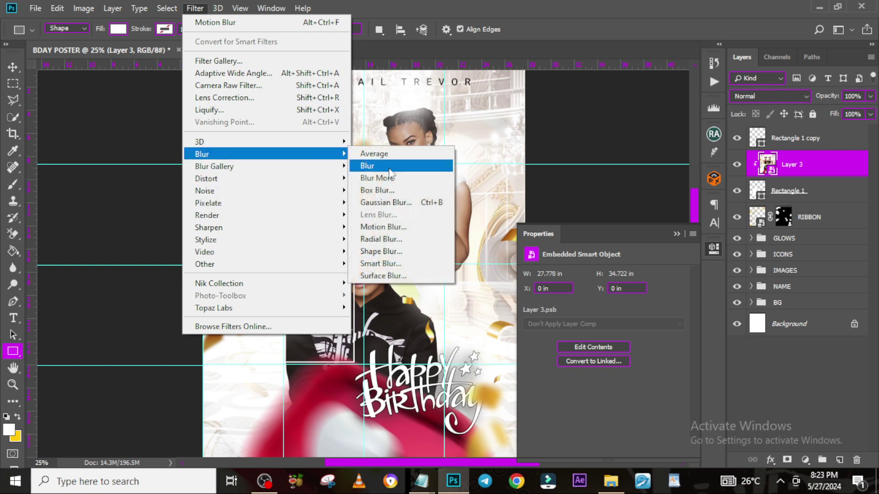
left_click(386, 203)
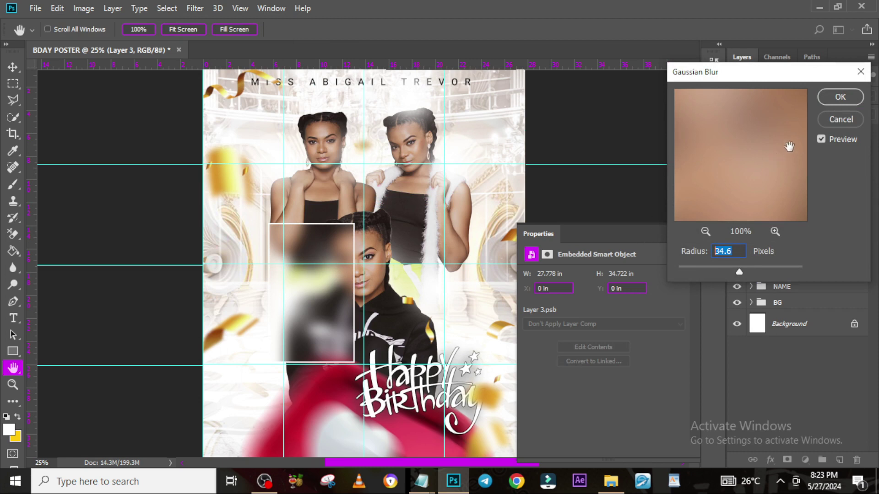
left_click(829, 95)
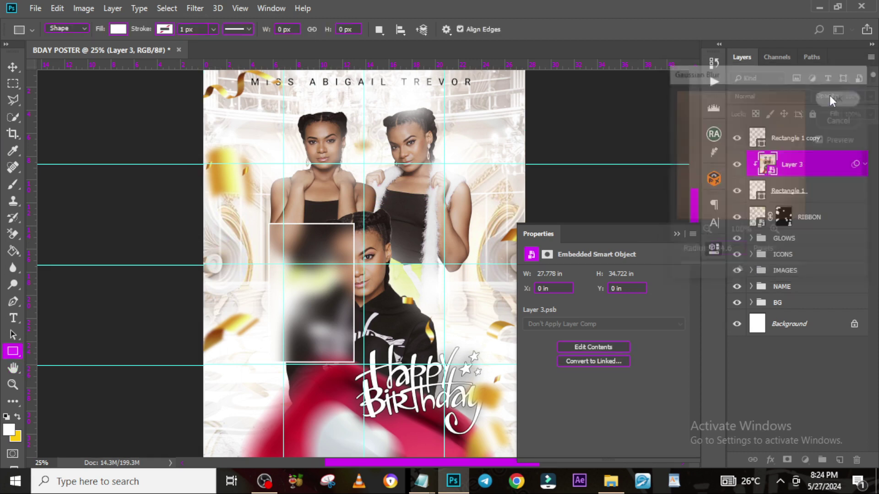
- Move Rectangle 1 and its outline copy together down and left to about X 384, Y 1125 px
left_click(786, 192, "ctrl")
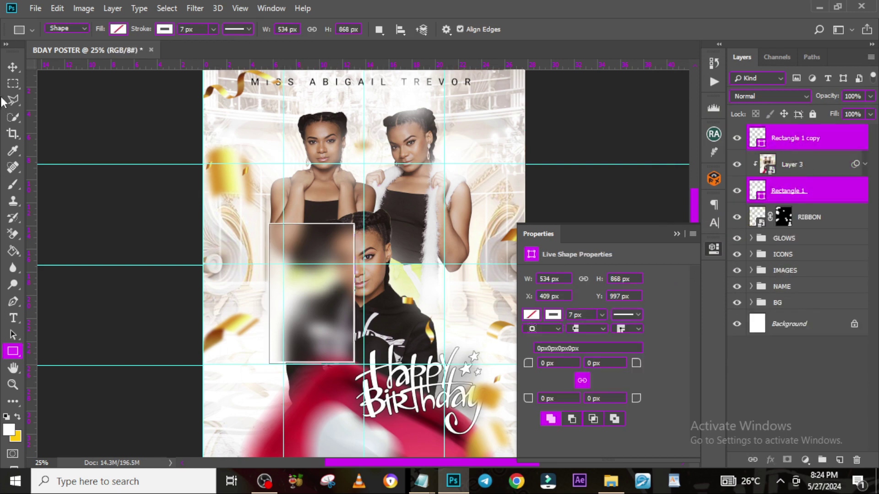
left_click(13, 67)
left_click_drag(327, 286, 314, 307)
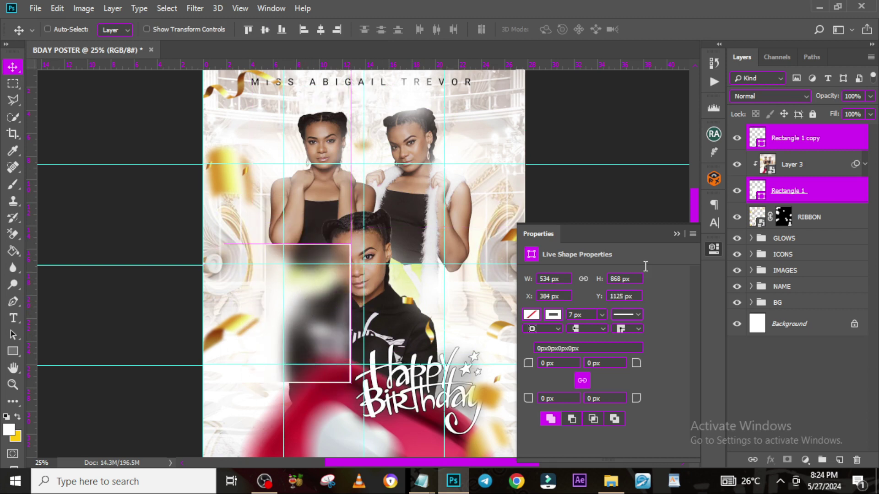
- Create a paragraph text box about 5.6 × 9.5 in over the blurred panel, above the outline layer
left_click(788, 146)
key("t")
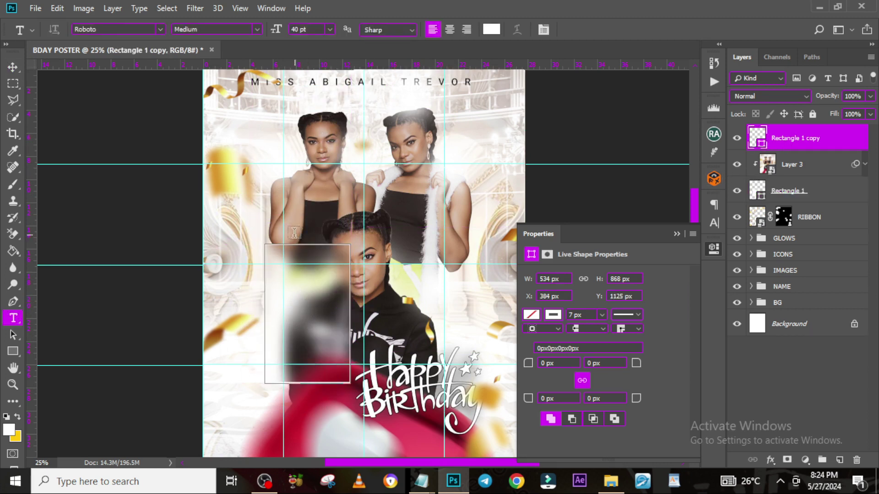
left_click_drag(278, 229, 341, 329)
left_click_drag(342, 331, 342, 338)
- Copy the greeting paragraph ending "Much love." from the Notepad file and paste it into the paragraph text box over the blurred panel
mouse_move(425, 489)
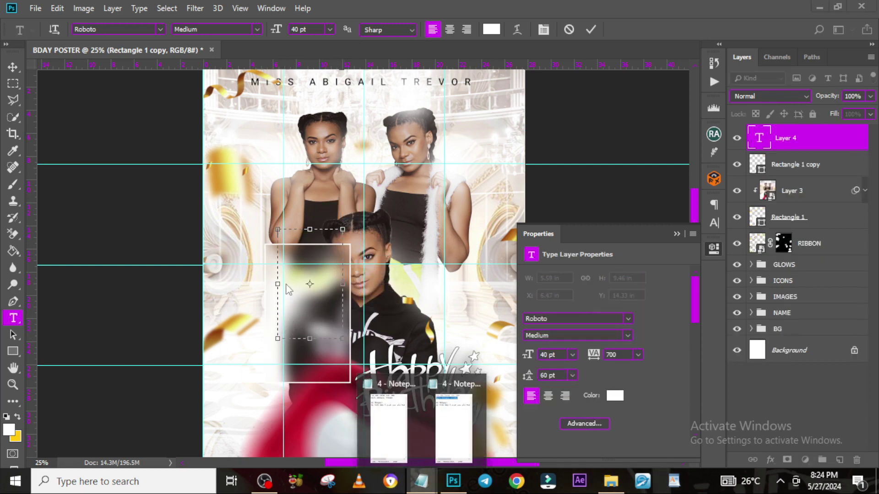
left_click(448, 430)
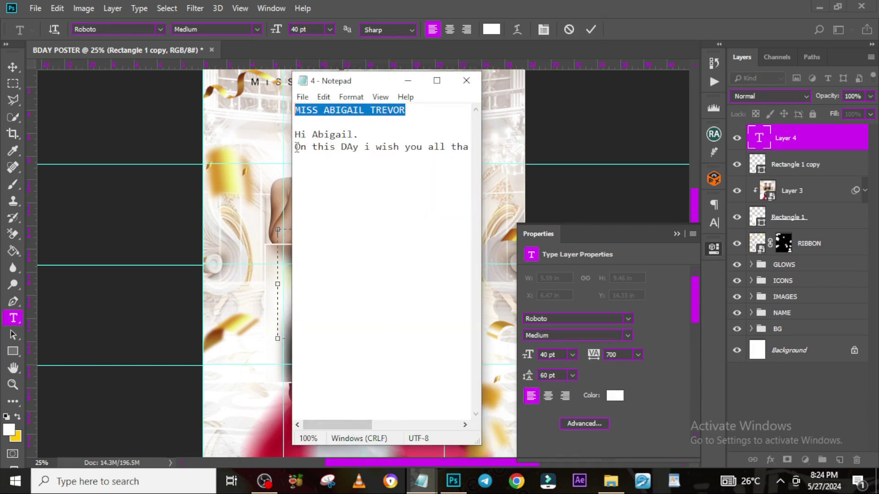
left_click_drag(295, 133, 426, 182)
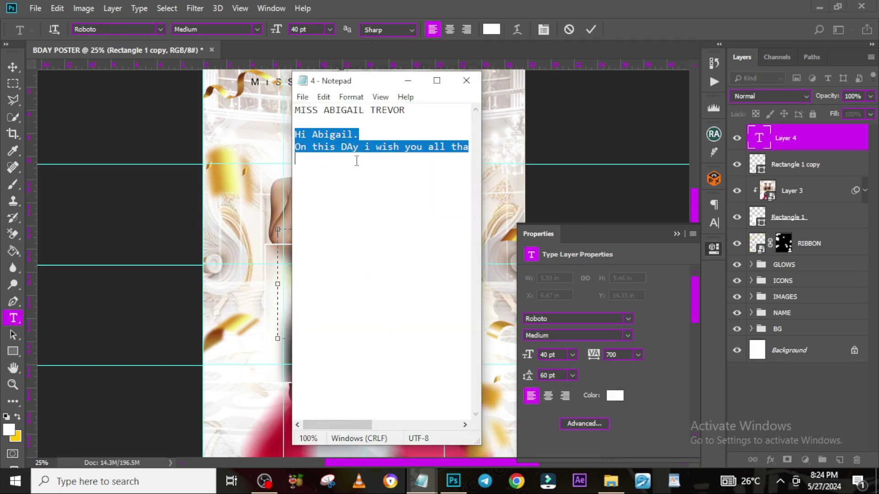
left_click(572, 2)
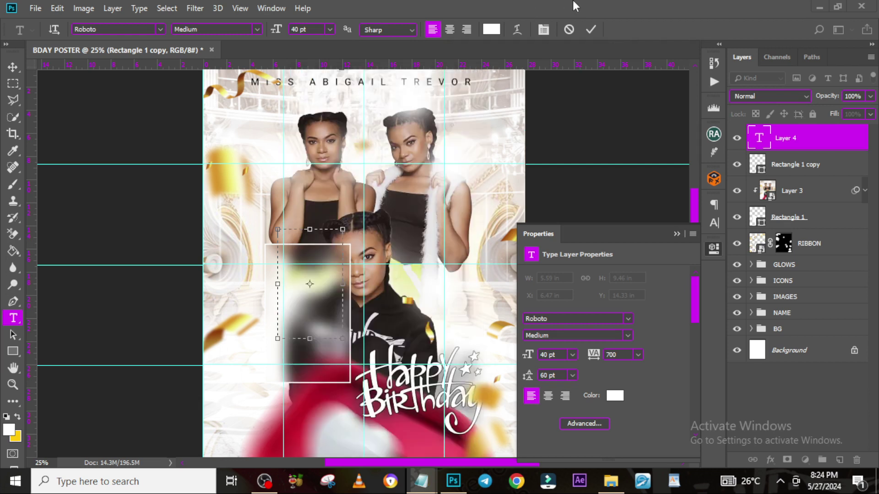
type("Hi Abigail. On this DAy i wish you all that God has in store for you. Much love.")
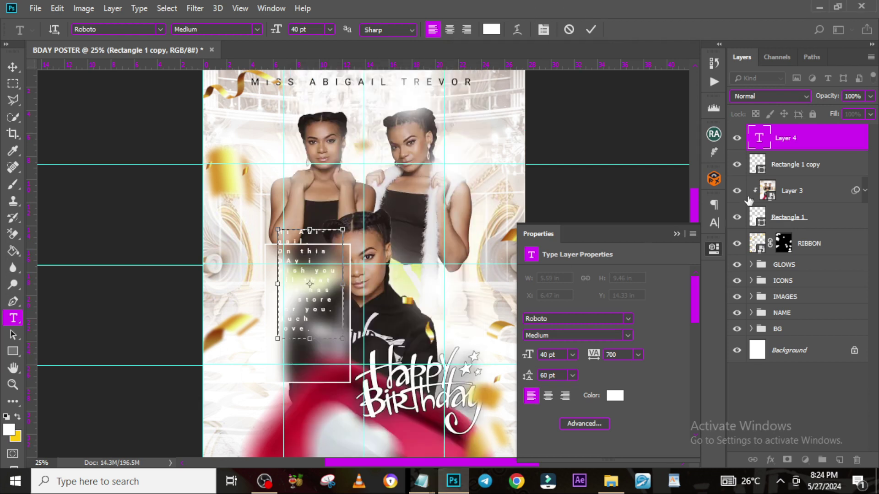
left_click(773, 138)
left_click(712, 207)
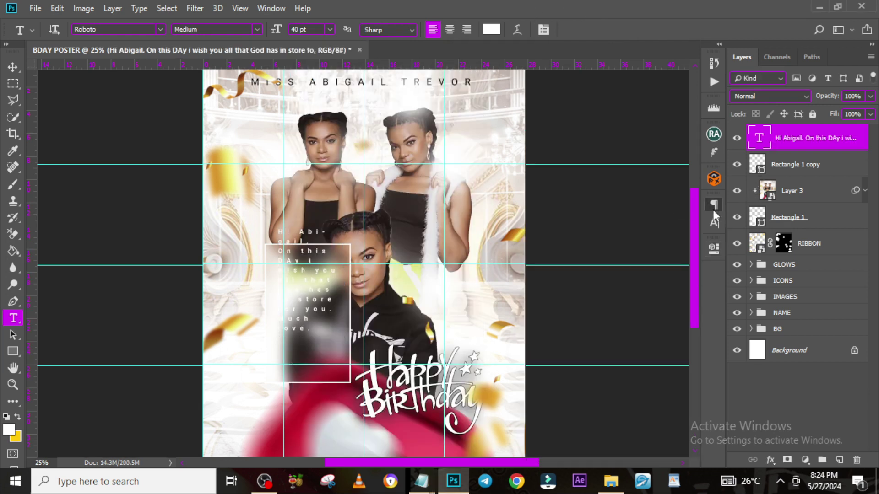
left_click(548, 219)
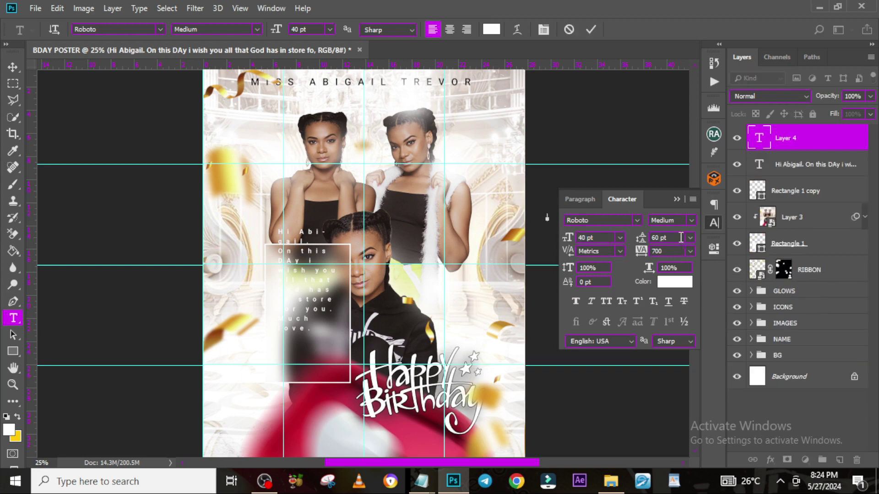
key("Tab")
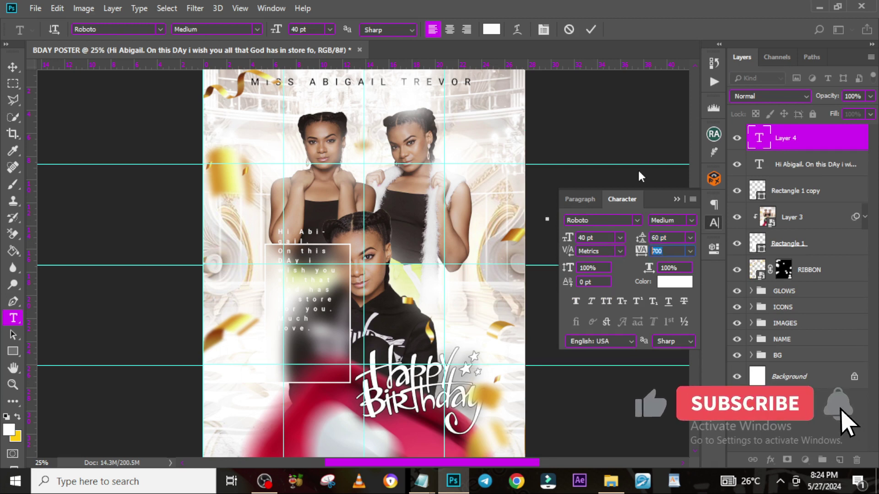
type("0")
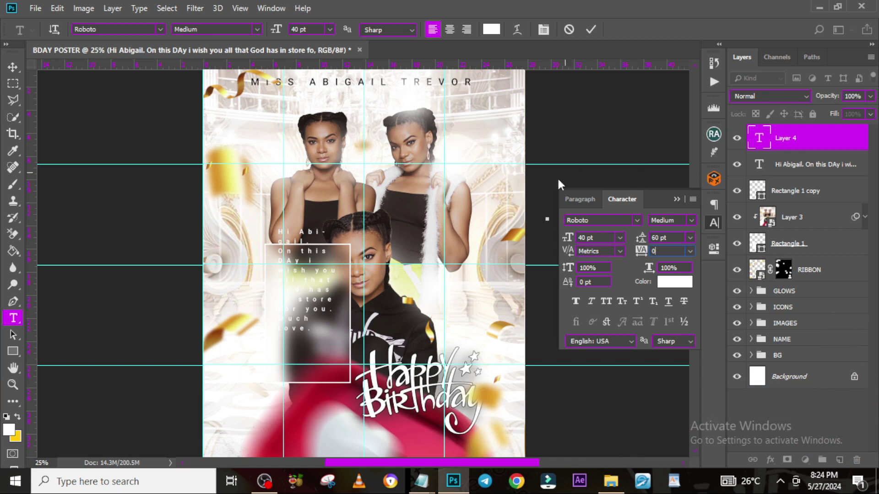
left_click_drag(668, 254, 585, 251)
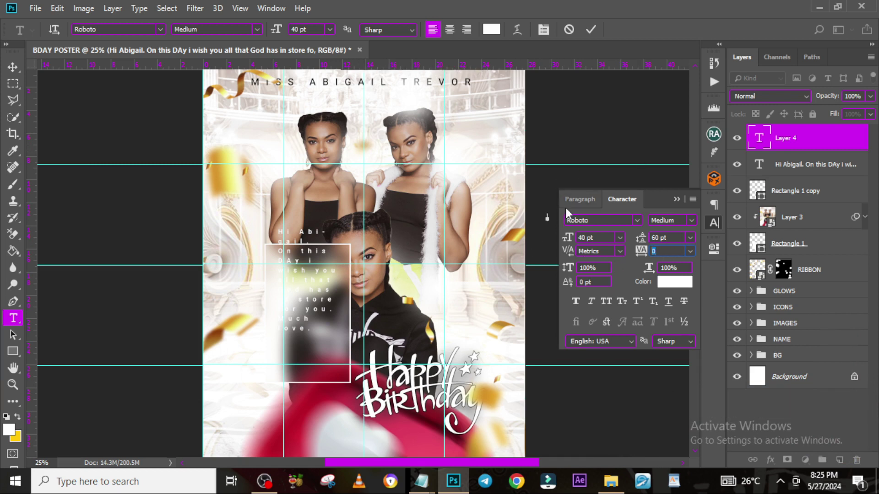
type("40")
key("Escape")
- Move the greeting text down inside the blurred panel's outline and tighten its tracking to 40
key("v")
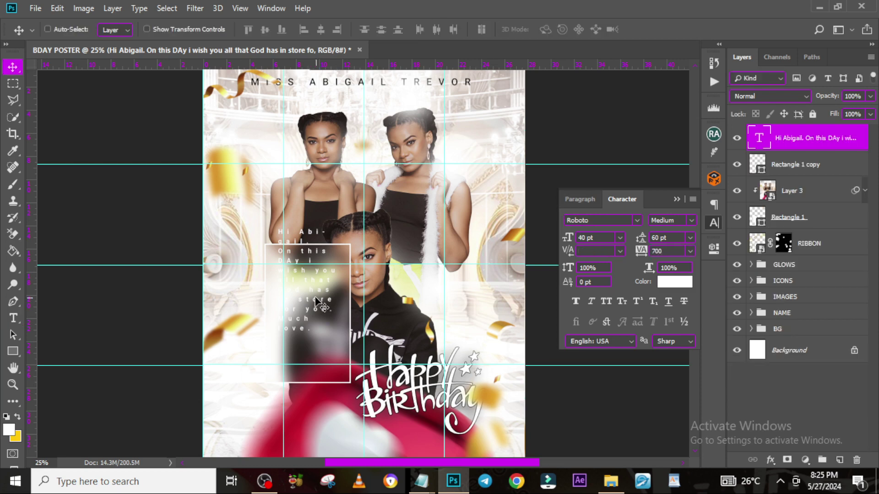
left_click_drag(313, 291, 319, 328)
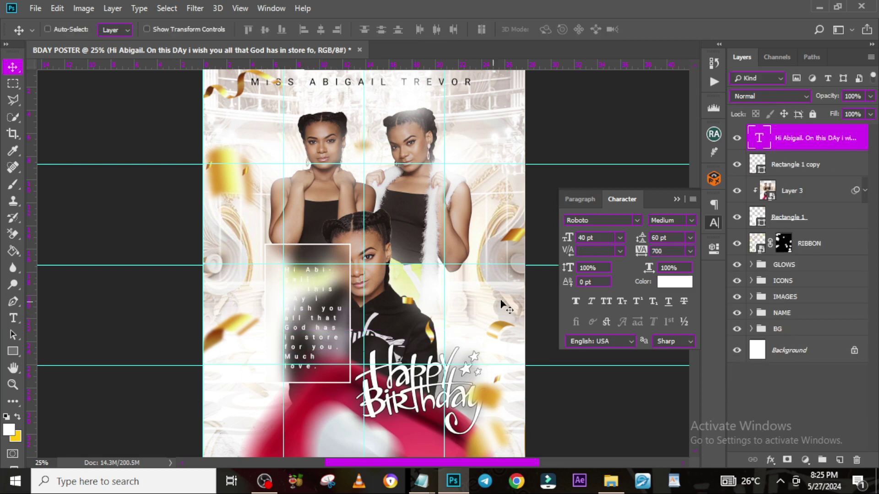
left_click(665, 252)
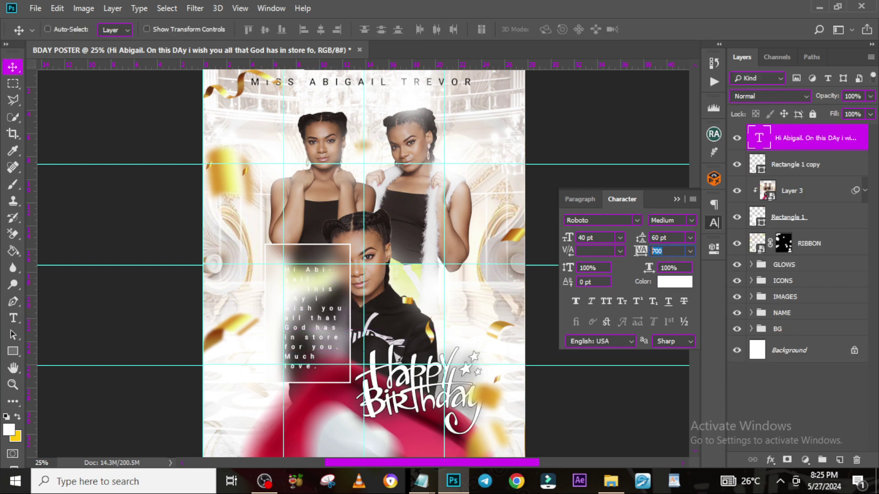
type("0")
key("Return")
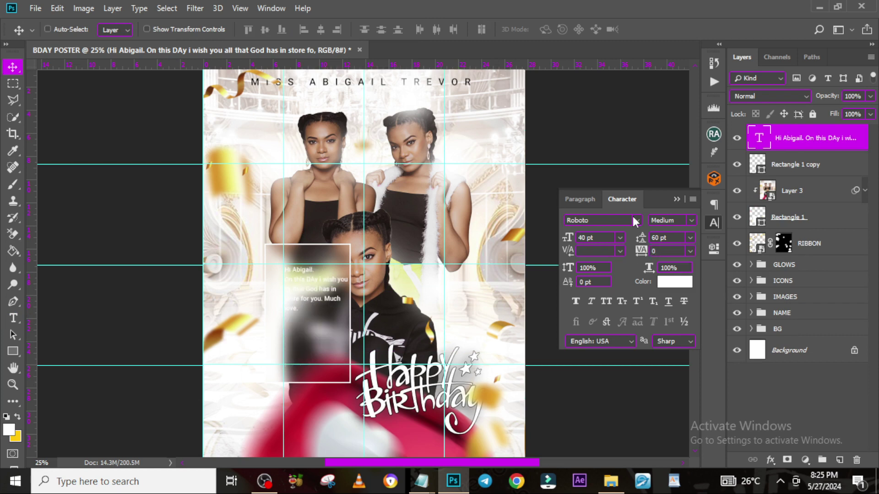
left_click(671, 237)
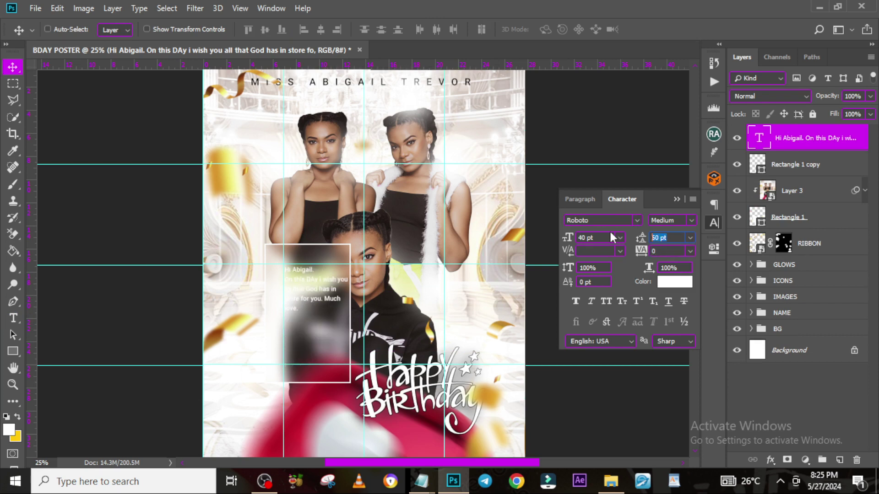
left_click(653, 251)
type("40")
key("Return")
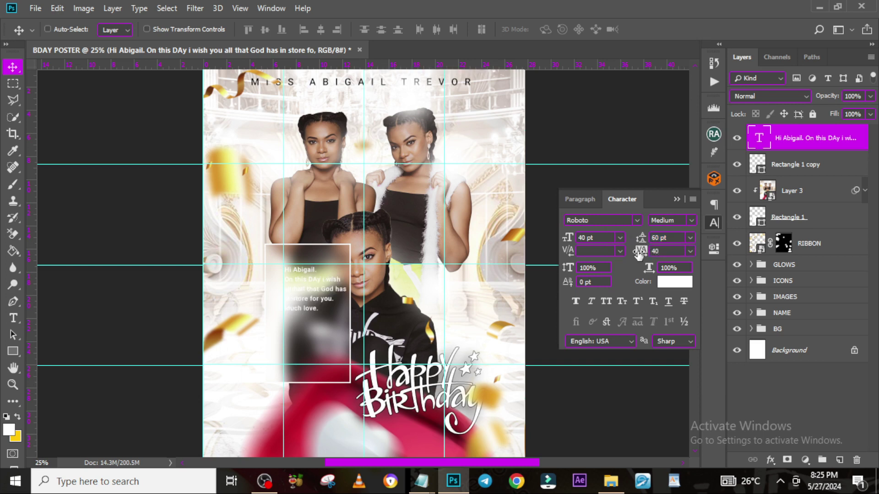
- Set the greeting text's leading to 80 pt and its tracking to 60
left_click(668, 237)
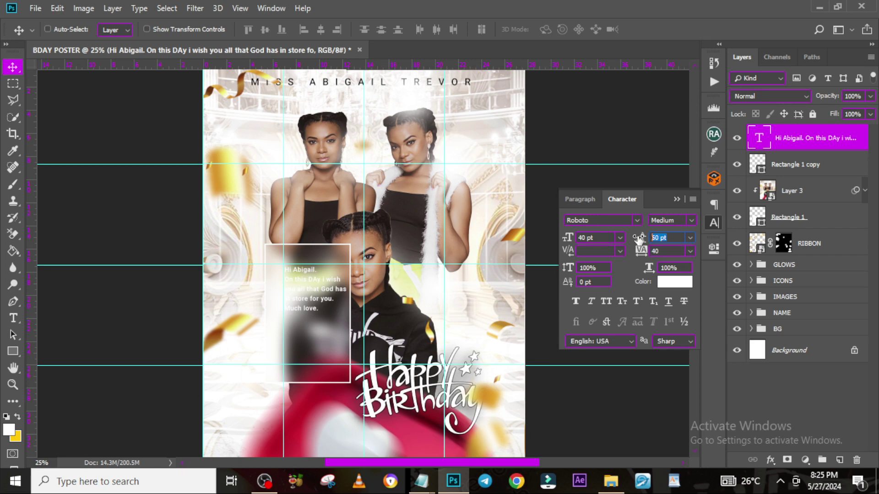
type("80")
key("Return")
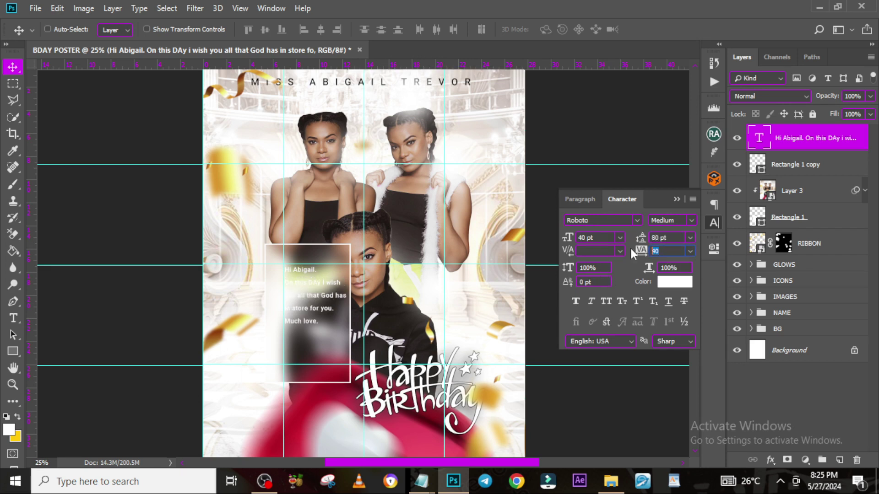
key("Return")
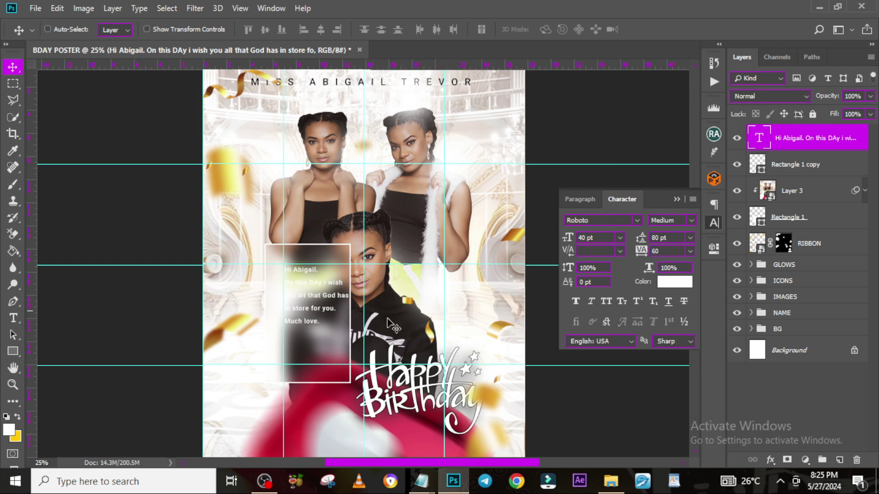
- Narrow the greeting's paragraph box so the lines wrap inside the panel, and shift the text slightly down and right
mouse_move(324, 284)
left_mouse_down()
mouse_move(340, 268)
mouse_move(347, 217)
mouse_move(324, 288)
left_mouse_up()
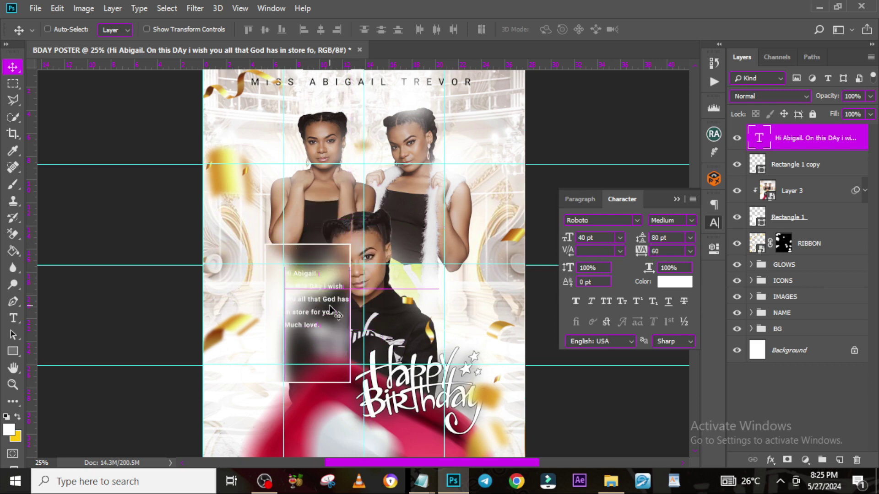
double_click(758, 139)
left_click_drag(349, 328, 337, 328)
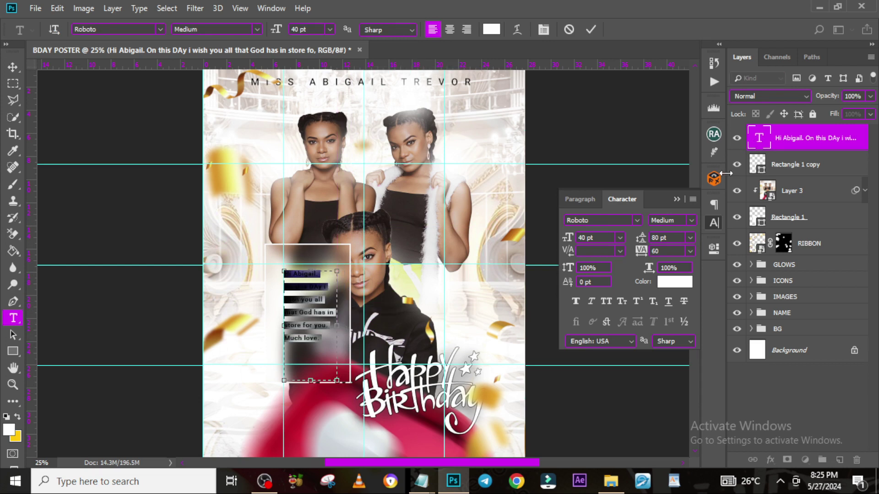
left_click(789, 141)
key("v")
left_click(581, 200)
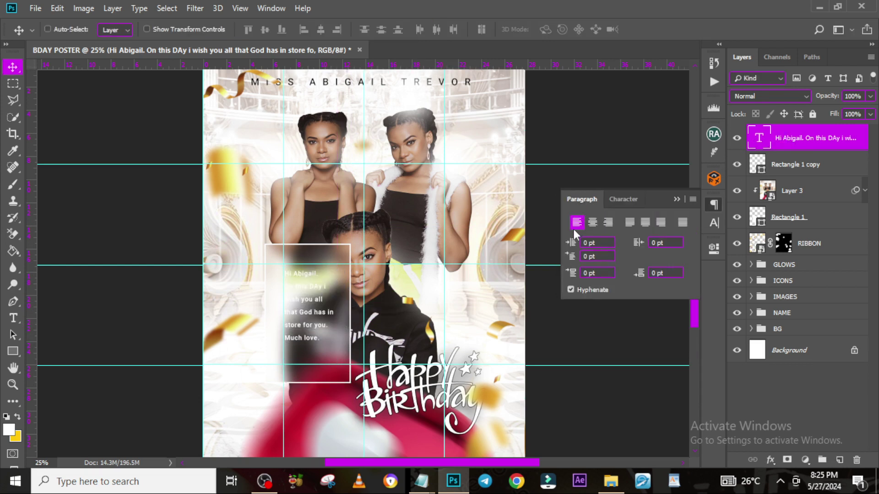
left_click(677, 200)
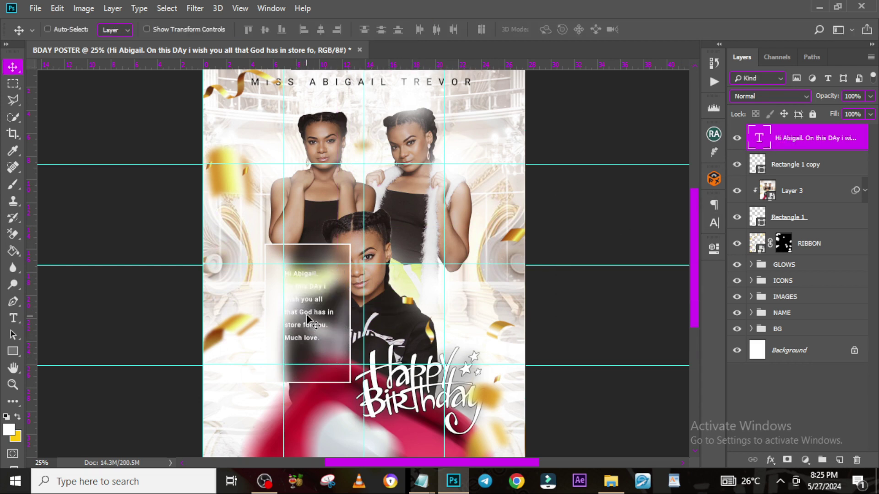
left_click_drag(314, 320, 320, 320)
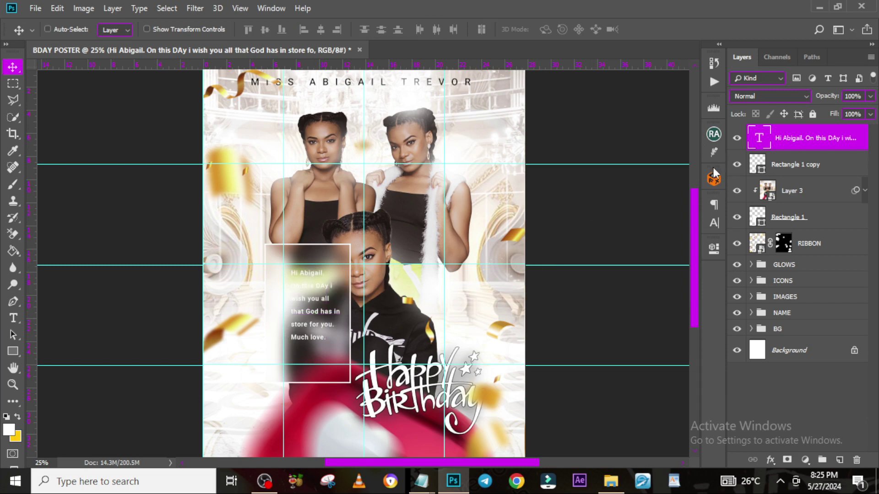
- Change the greeting text's color to black, hex 000000
left_click(717, 223)
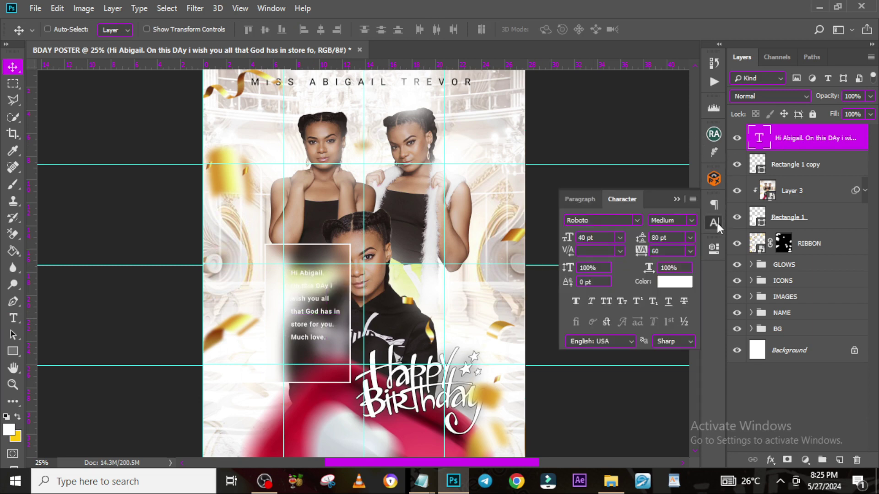
left_click(666, 282)
type("000000")
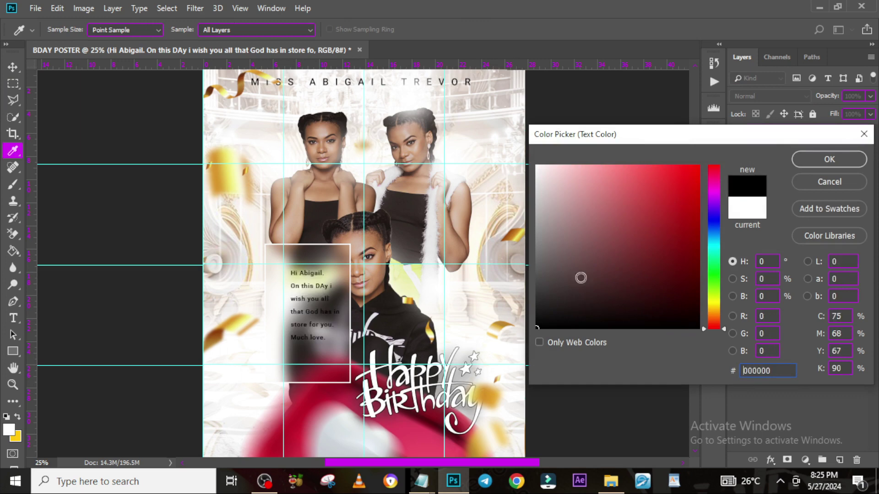
left_click(817, 161)
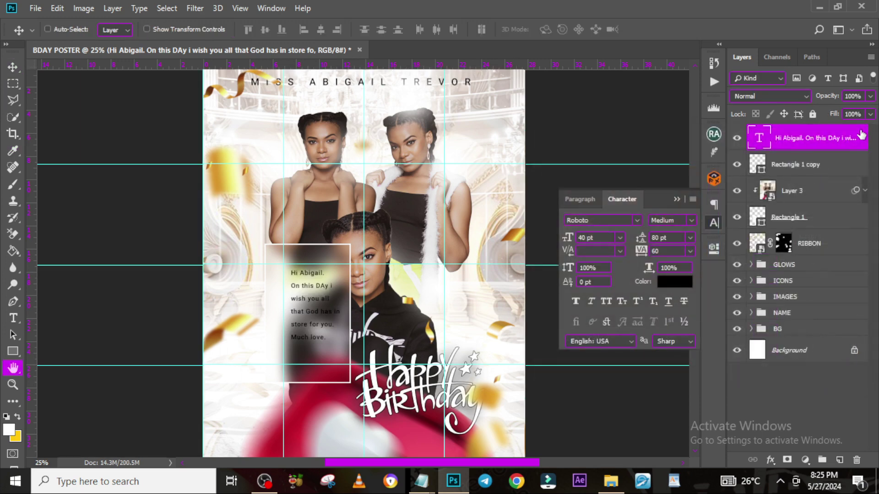
- Add a white Outer Glow to the greeting text with Color Dodge blending, 95% opacity, 34% spread and 3 px size
double_click(860, 134)
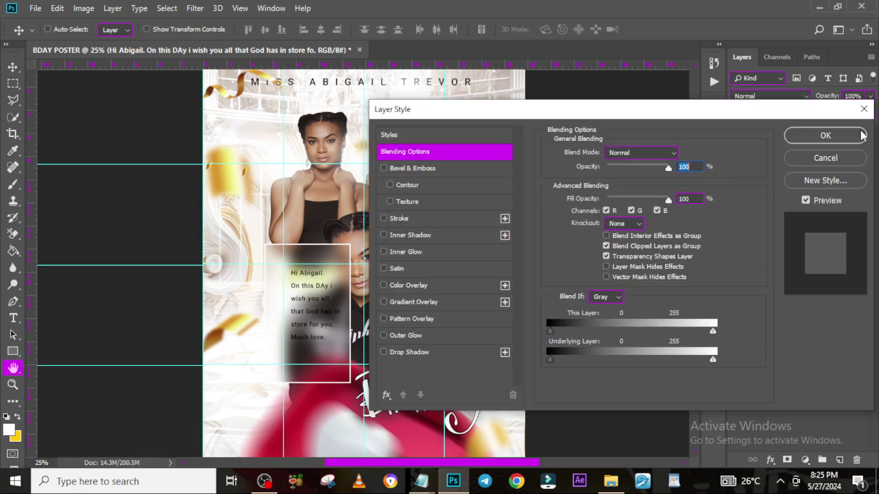
left_click(405, 335)
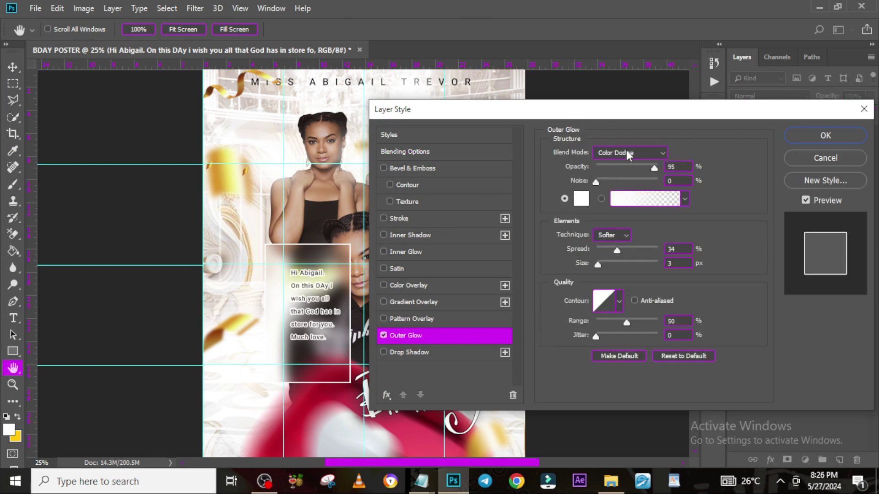
key("Tab")
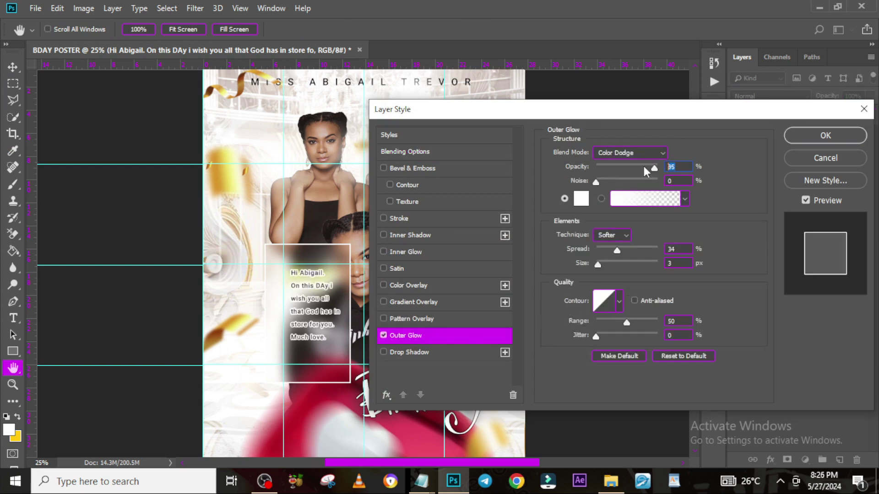
left_click(677, 248)
left_click(677, 265)
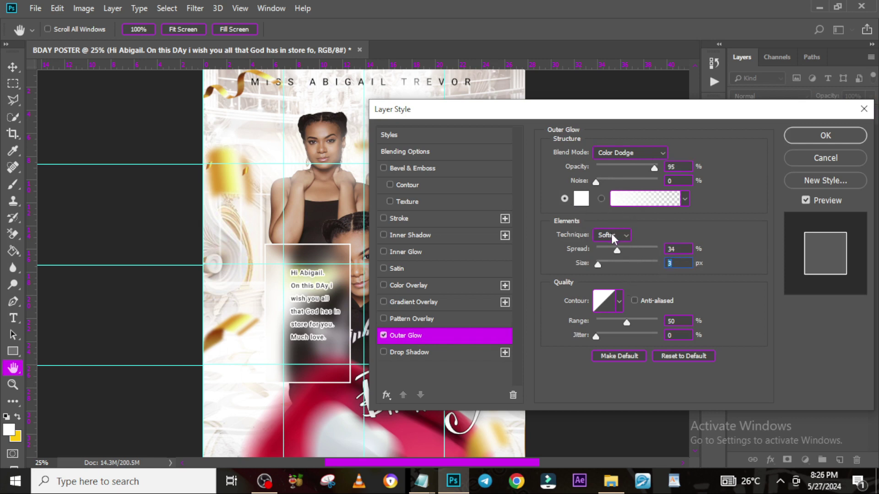
left_click(822, 139)
left_click(865, 138)
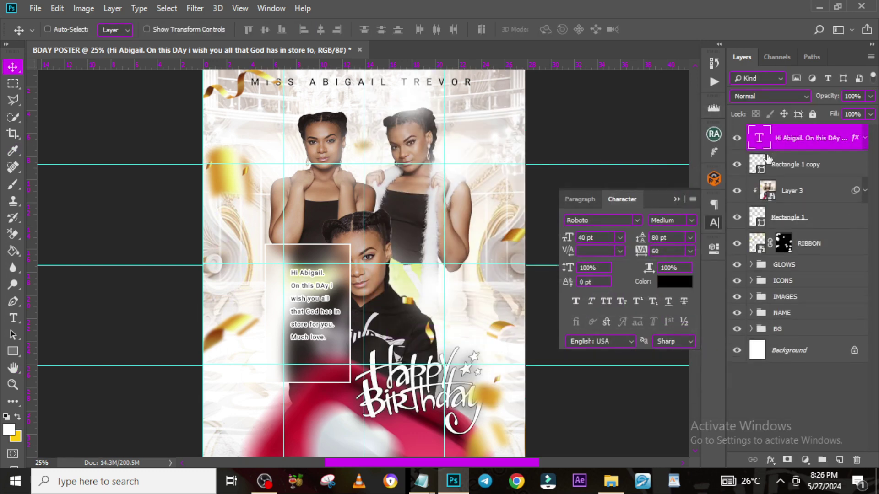
- Group the greeting text, Rectangle 1 copy, Layer 3 and Rectangle 1, and name the group MORPH
left_click(785, 218, "shift")
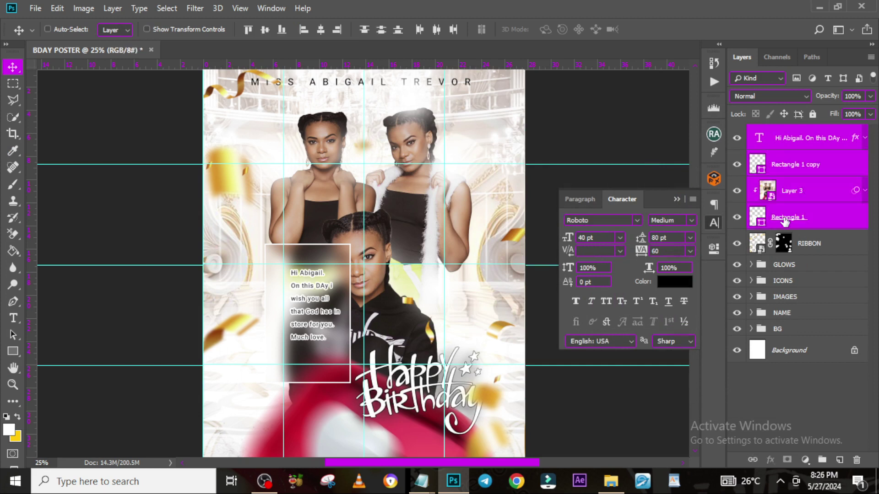
key("ctrl+g")
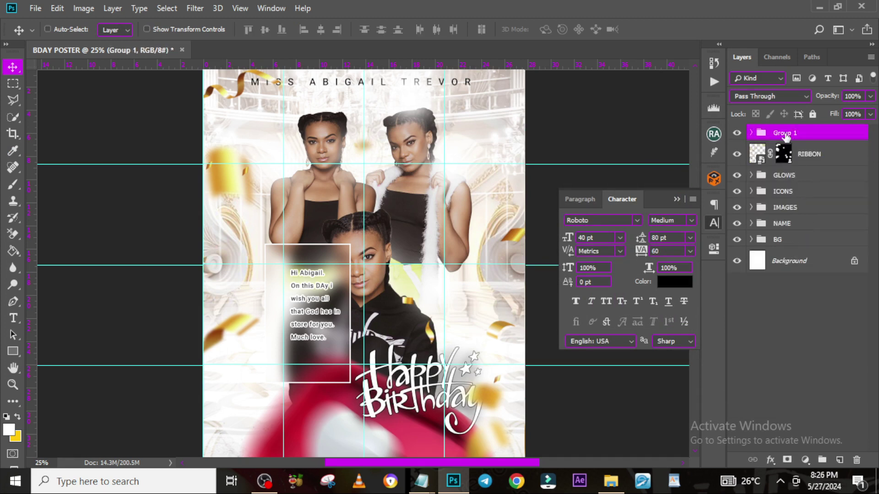
double_click(785, 133)
type("MORPH")
key("Return")
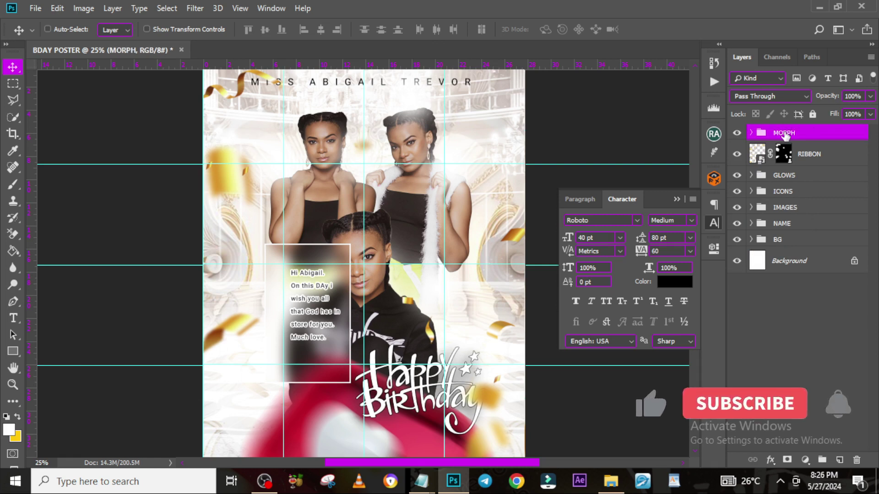
- Rotate the greeting text, Rectangle 1 copy and Rectangle 1 together about -23.8° and shift them slightly up and left
left_click(752, 133)
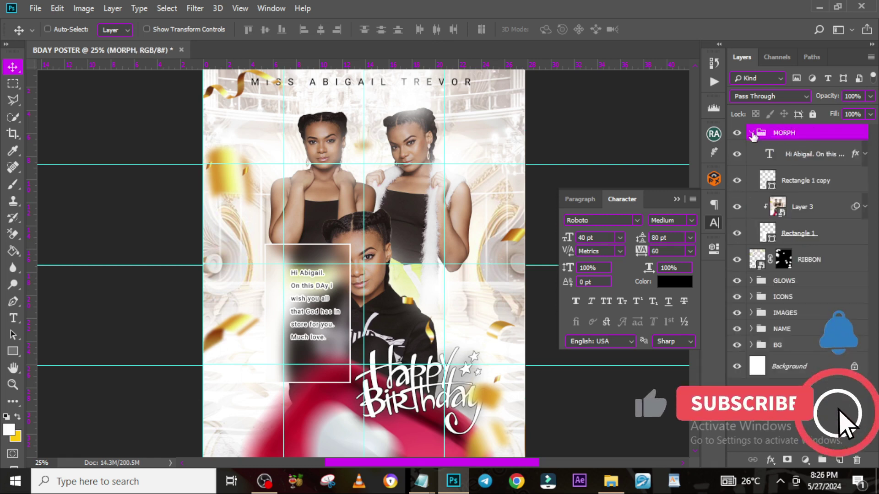
left_click(795, 157)
left_click(822, 260, "shift")
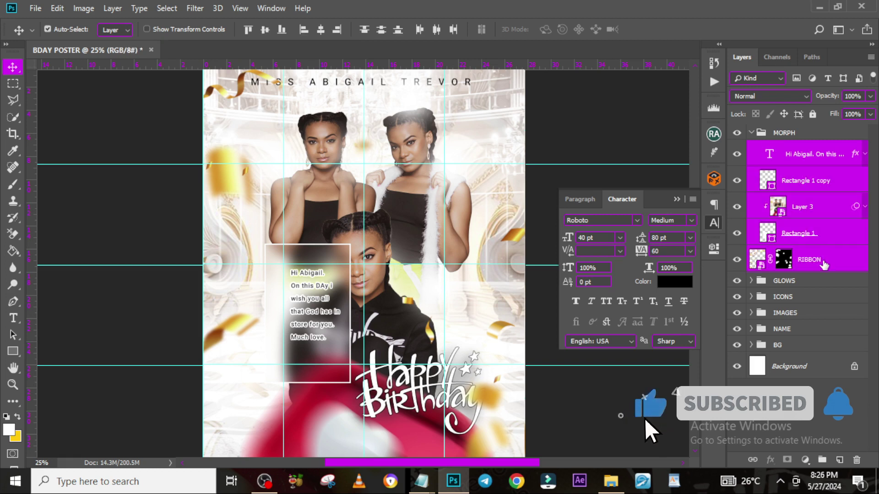
left_click(823, 263, "ctrl")
left_click(806, 208, "ctrl")
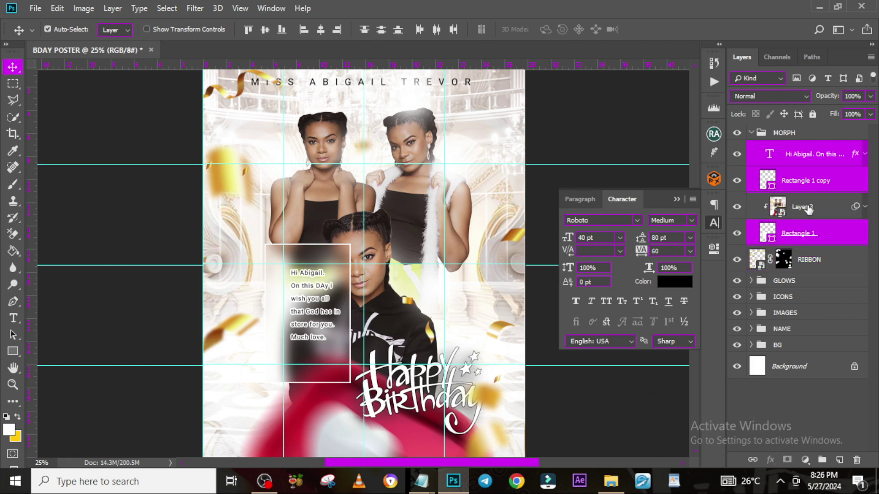
key("ctrl+t")
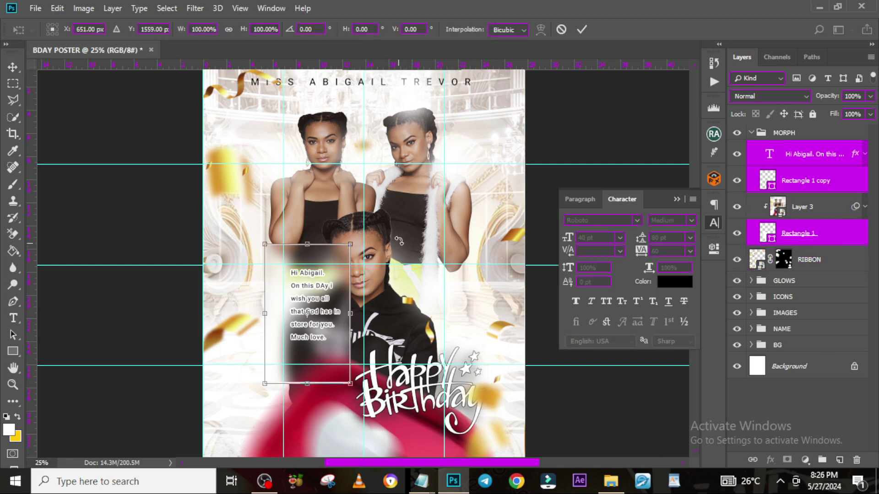
left_click_drag(398, 238, 364, 204)
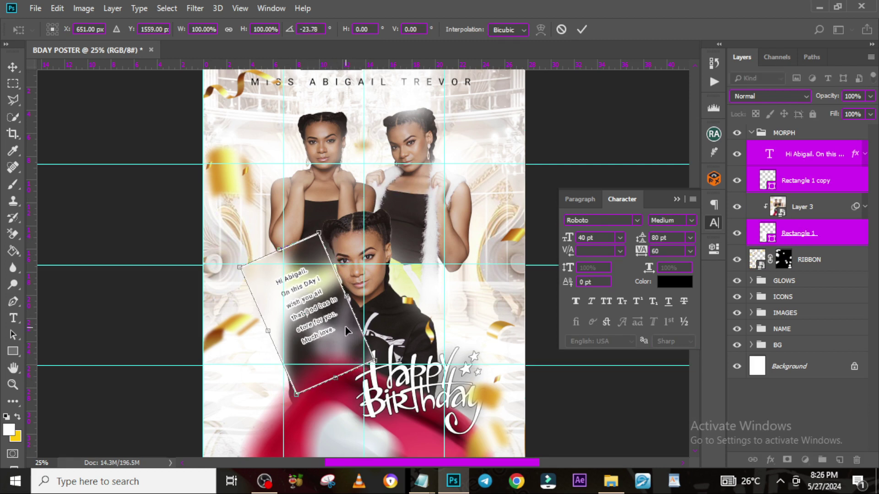
left_click_drag(331, 340, 320, 326)
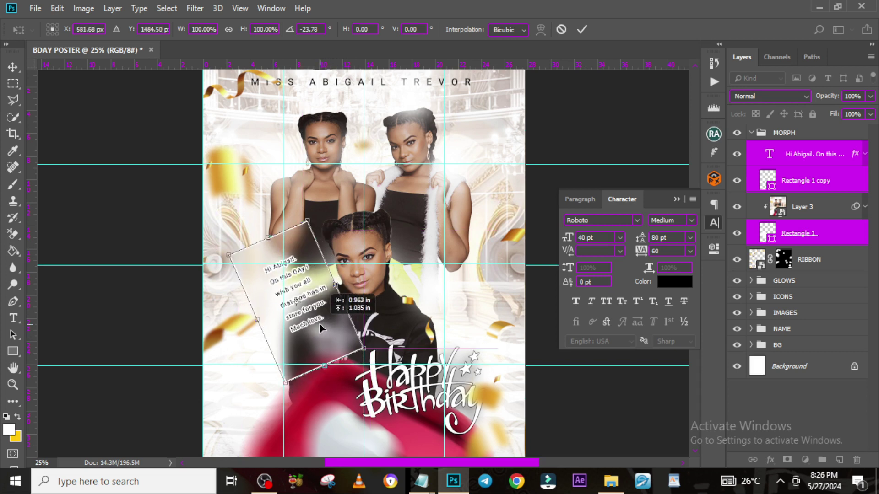
key("Return")
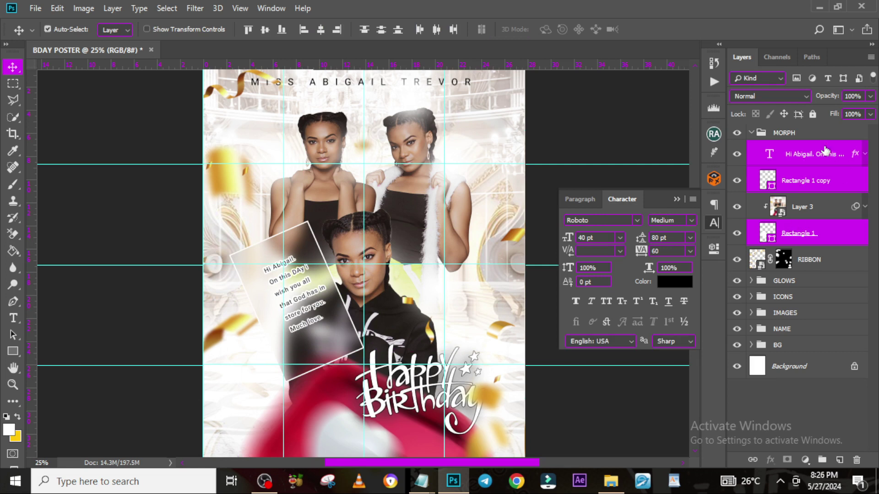
- Shrink Rectangle 1 copy and Rectangle 1, without the greeting text, so the panel fits closer around the text
left_click(819, 155, "ctrl")
key("ctrl+t")
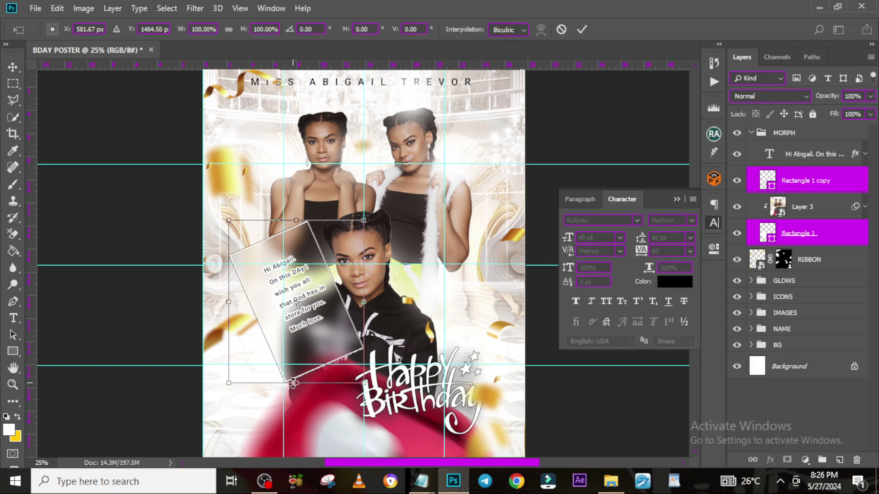
left_click_drag(293, 384, 293, 352)
key("Return")
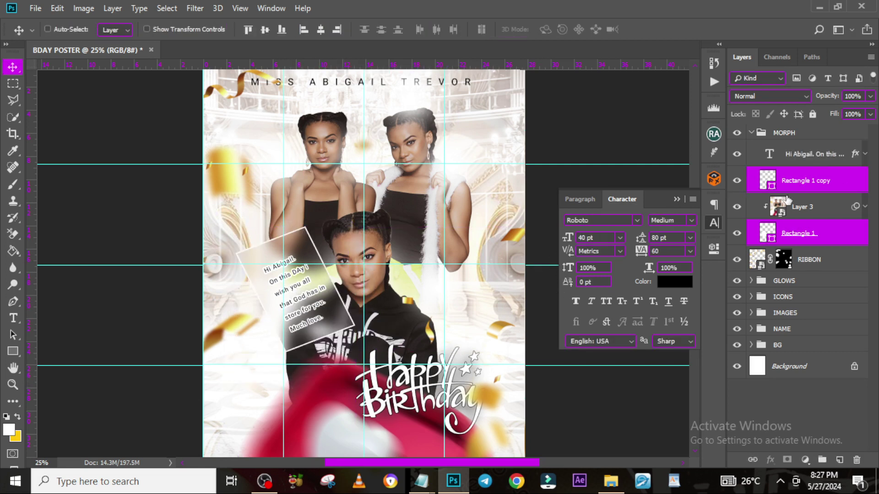
key("ctrl+z")
key("ctrl+z")
- Collapse the MORPH group and move the whole group slightly down and left
left_click(751, 133)
left_click(787, 133)
left_click_drag(297, 288, 290, 304)
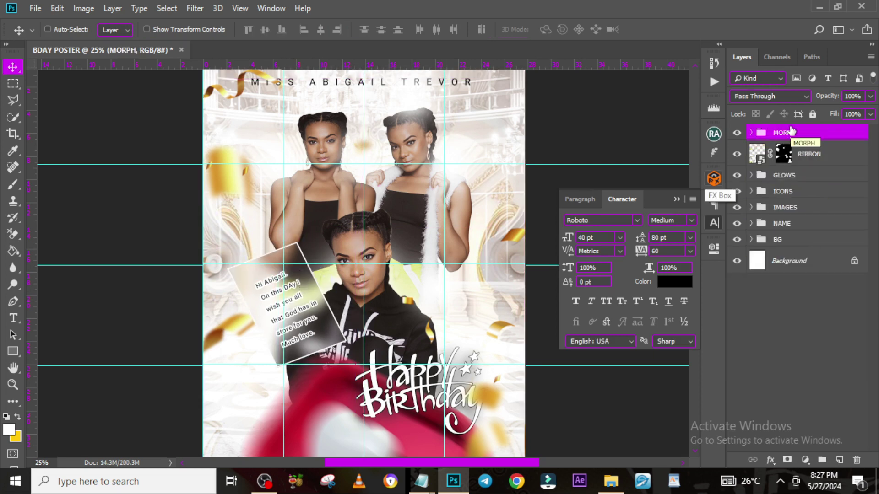
- Stamp all visible layers into a new layer above the MORPH group and convert it to a smart object
key("ctrl")
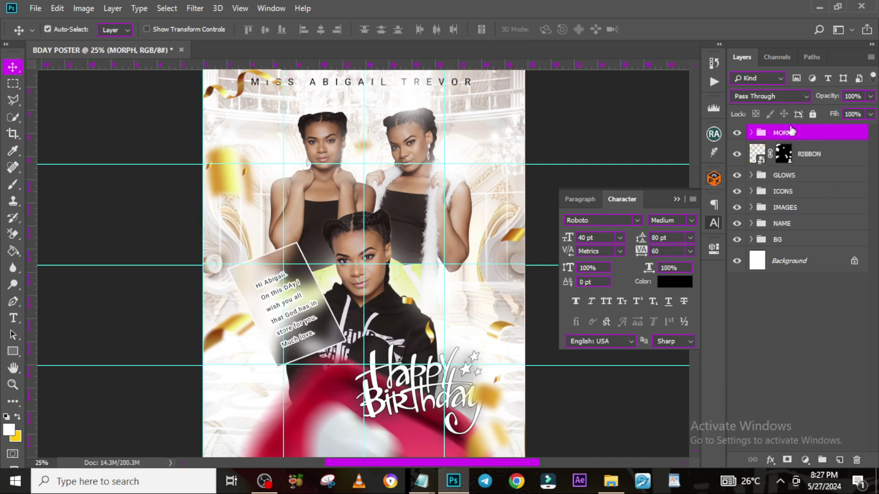
key("ctrl+alt+shift+e")
right_click(804, 150)
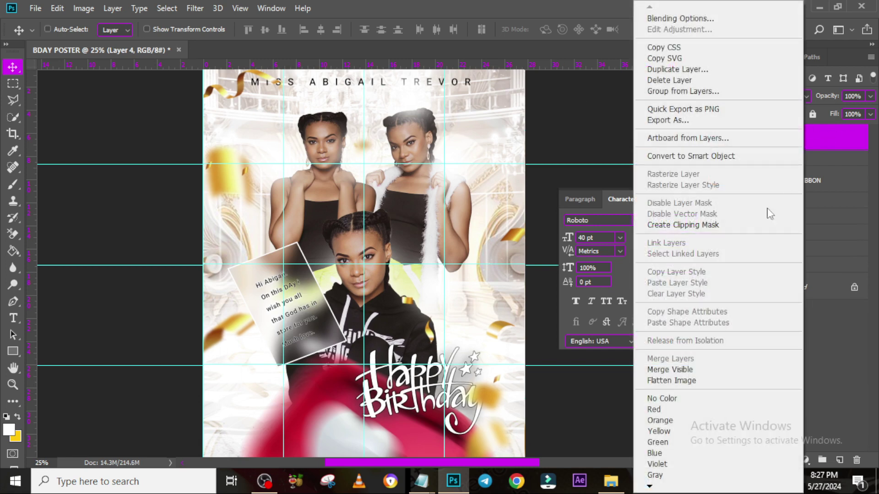
left_click(689, 156)
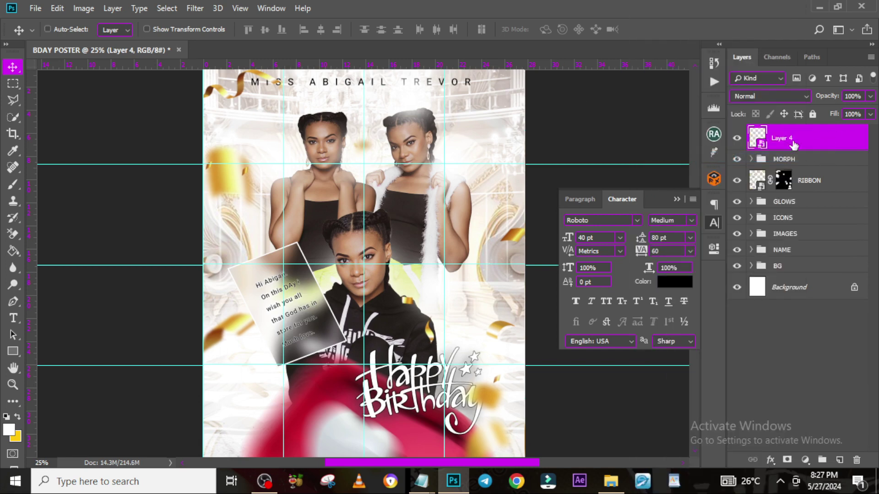
- In the Camera Raw Filter for Layer 4, set Temperature to about +15, raise Contrast, Whites and Texture, and lower Blacks slightly
left_click(194, 8)
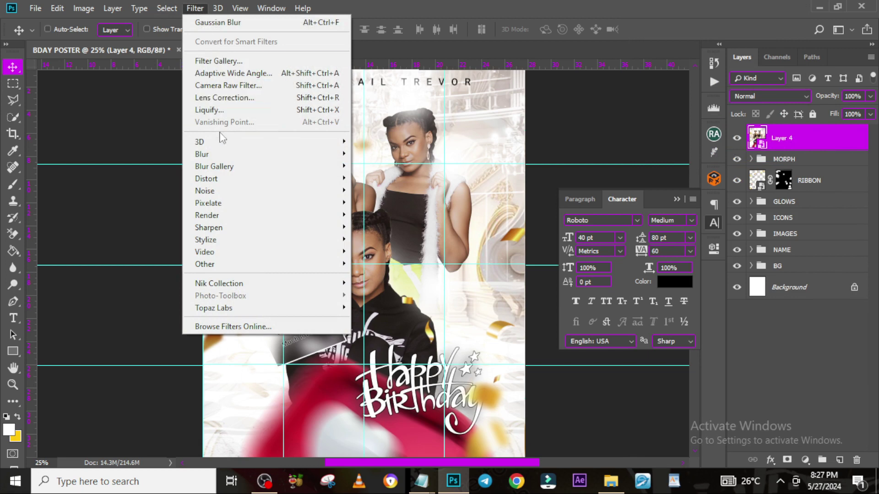
left_click(228, 86)
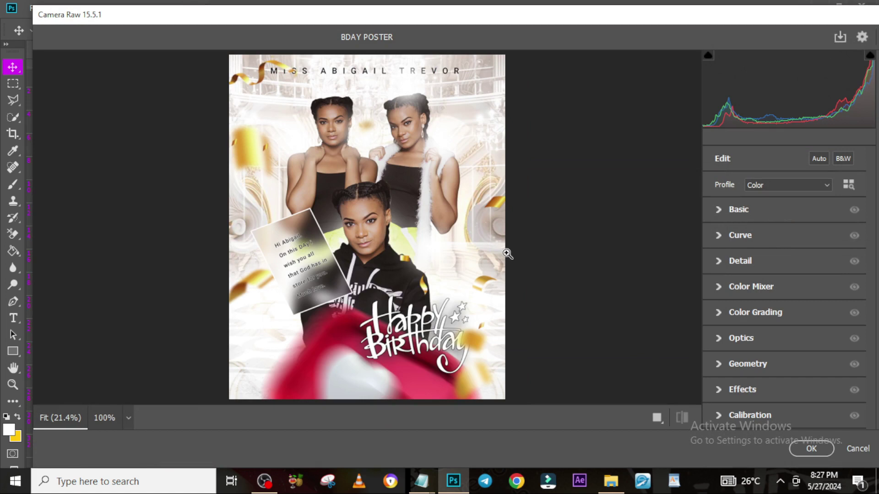
left_click(720, 210)
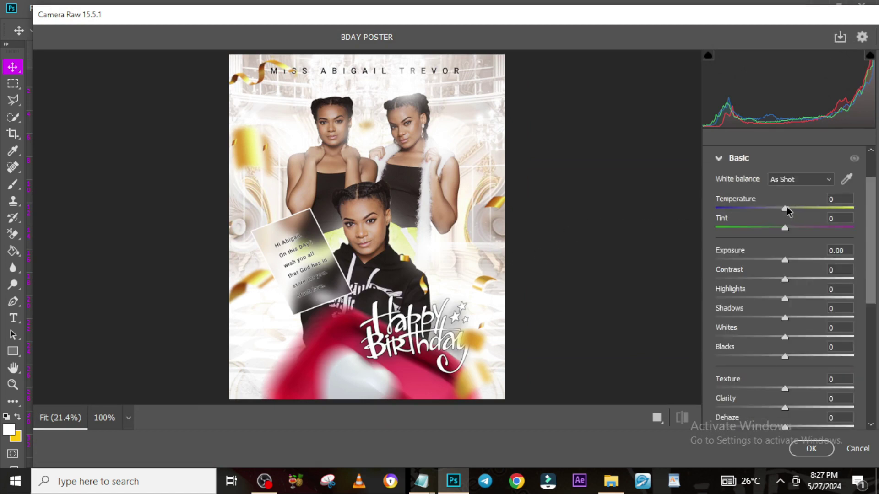
left_click_drag(786, 207, 798, 208)
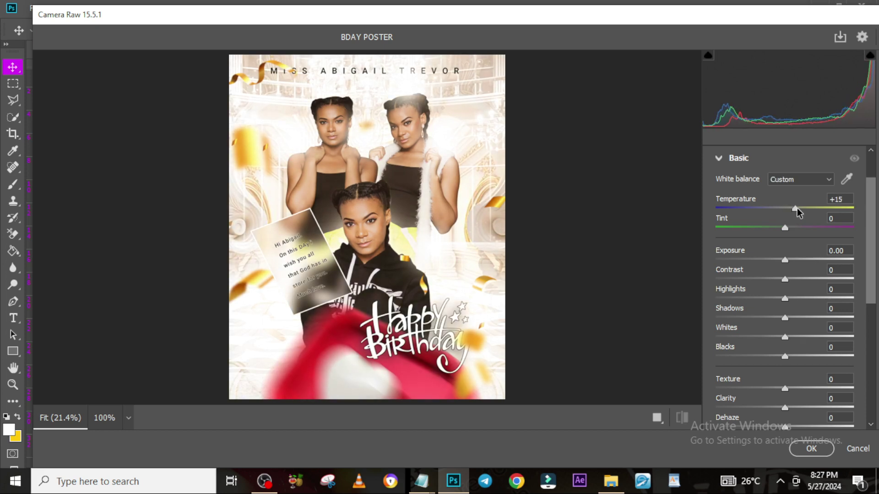
left_click_drag(786, 280, 807, 299)
left_click_drag(785, 337, 789, 337)
left_click_drag(785, 356, 780, 356)
left_click_drag(785, 388, 810, 383)
- Increase the sharpening in the Camera Raw Filter, apply it to Layer 4 and collapse the layer's smart filter list
scroll(781, 409, "down", 3)
scroll(771, 259, "up", 5)
left_click(719, 211)
left_click(719, 261)
left_click_drag(716, 291, 757, 293)
left_click(719, 261)
left_click(718, 388)
left_click(811, 449)
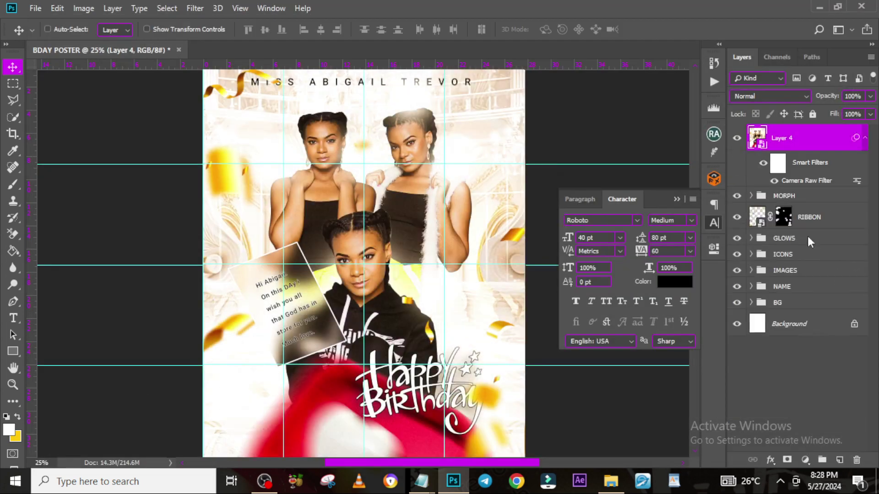
left_click(865, 138)
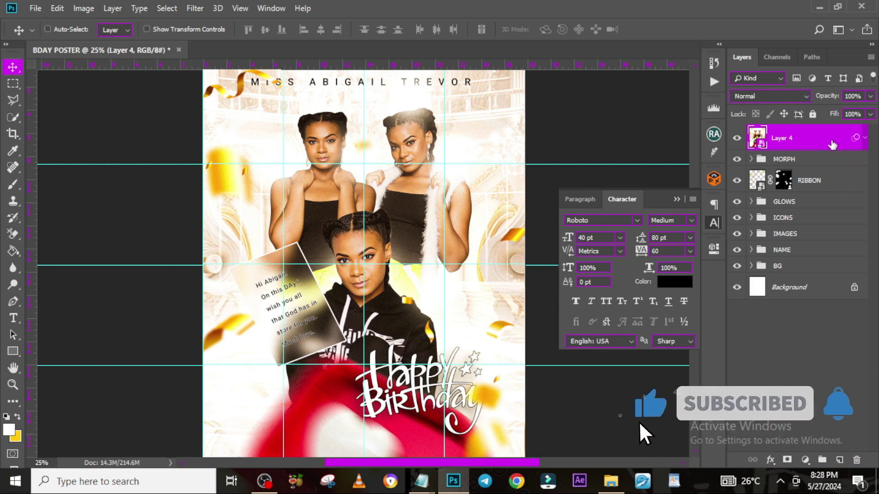
- Place the close-up-photography-negative image from the File Explorer folder onto the poster and rotate it 90° clockwise
key("alt+Tab")
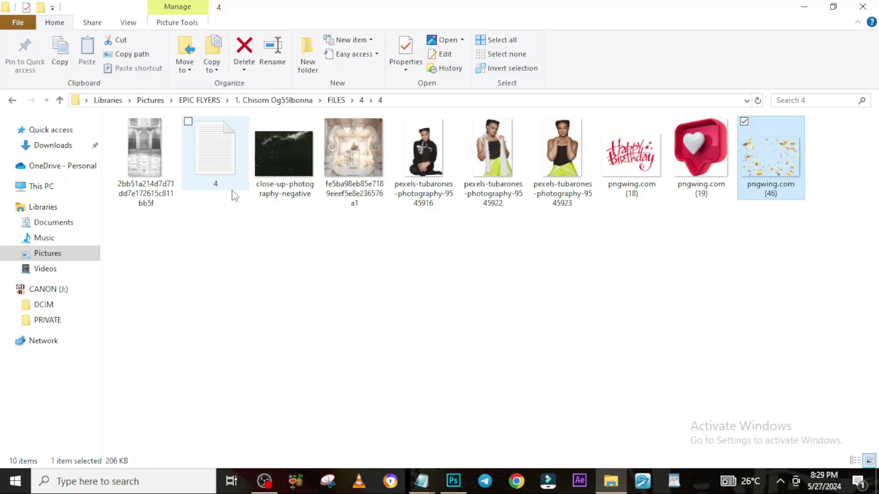
left_click(294, 180)
left_click_drag(294, 180, 392, 354)
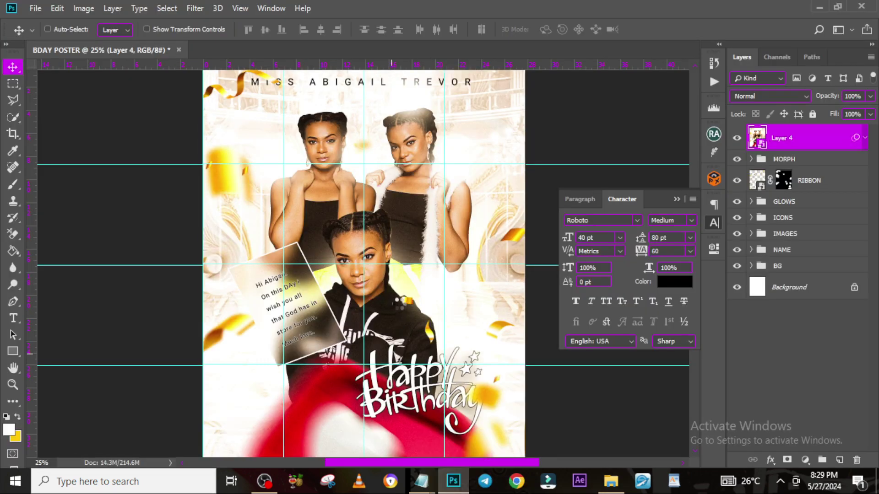
right_click(419, 253)
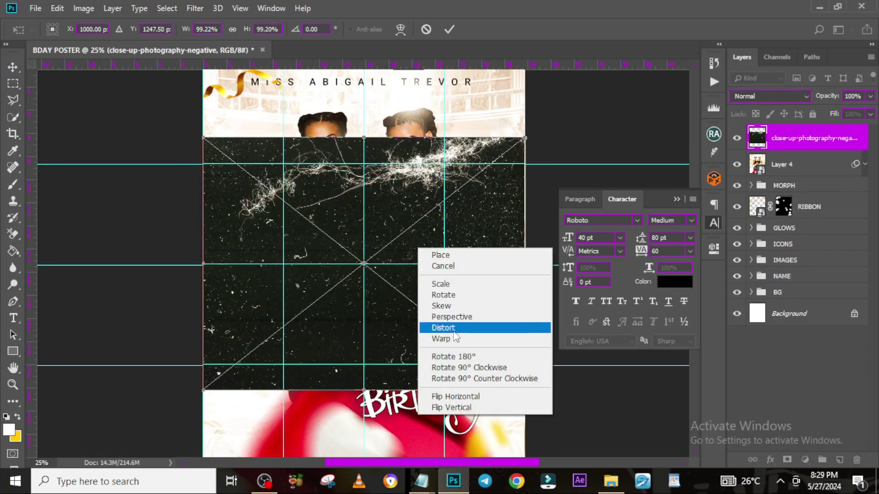
left_click(465, 369)
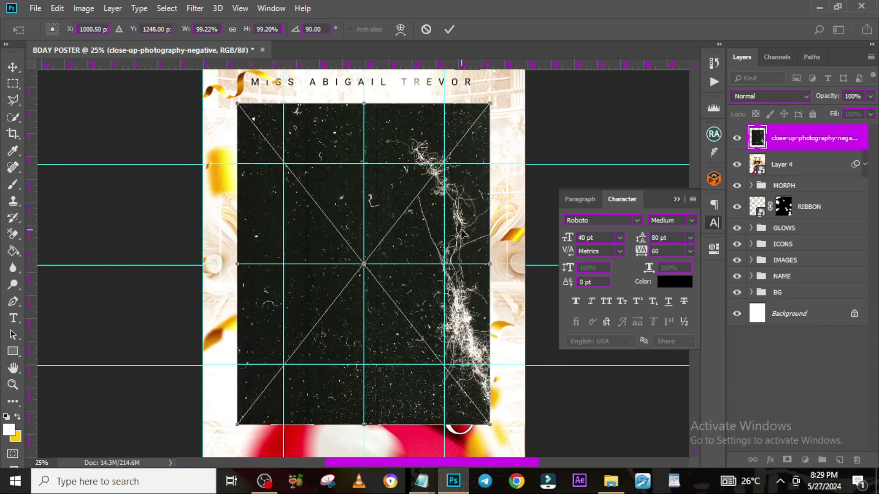
- Enlarge the placed dust texture to about 163% and shift it right so it covers the whole poster
key("ctrl+minus")
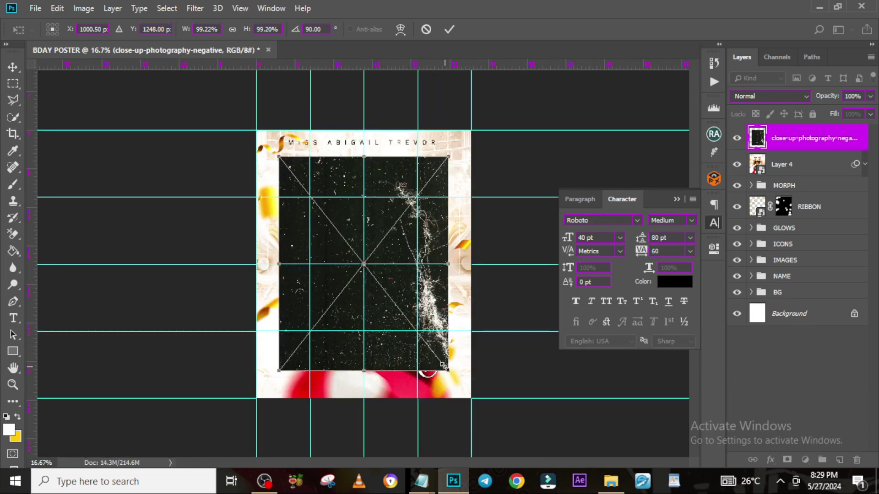
left_click_drag(444, 366, 508, 431)
left_click_drag(443, 310, 470, 310)
key("Return")
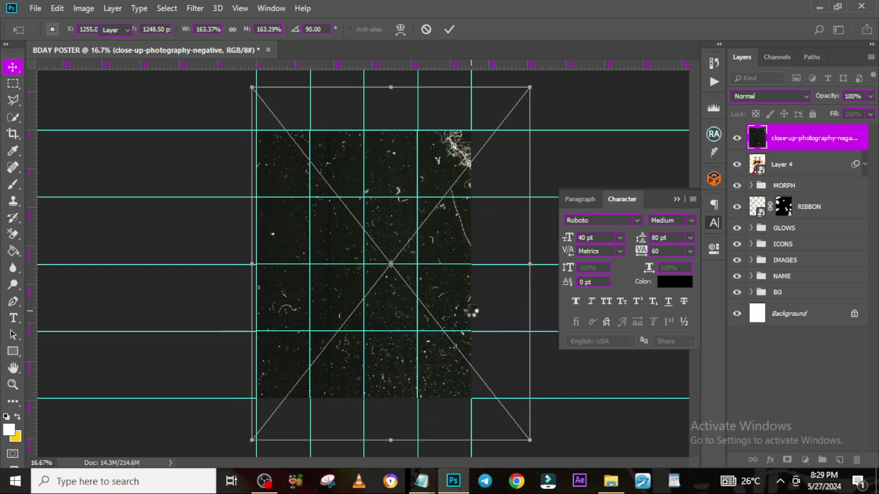
- Set the dust texture layer's blending mode to Screen and check the grain up close on the poster
left_click(780, 97)
left_click(758, 203)
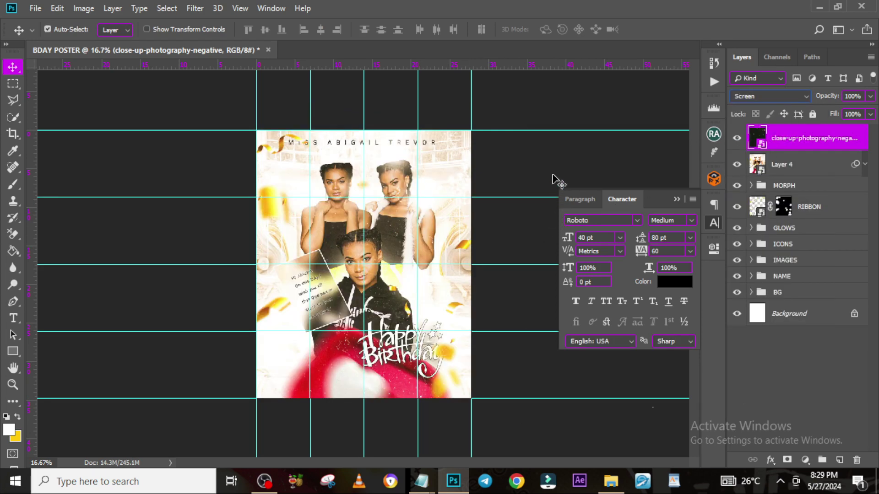
key("ctrl+plus")
key("ctrl+plus")
key("ctrl+plus")
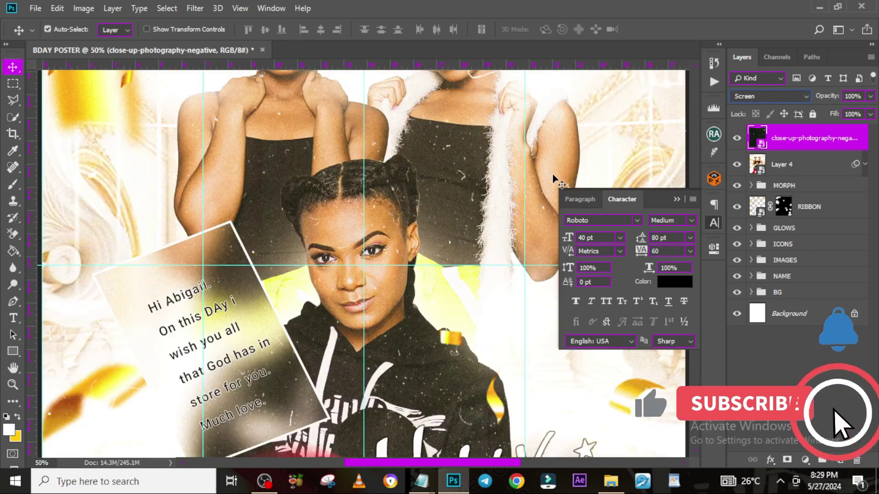
key("ctrl+0")
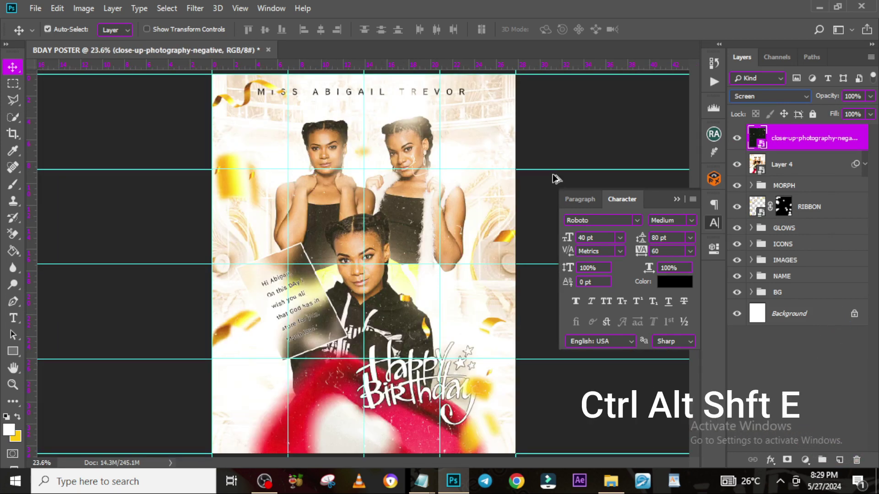
- Stamp all visible layers into a new top layer, convert it to a smart object and rename it 1
key("ctrl+alt+shift+e")
right_click(788, 146)
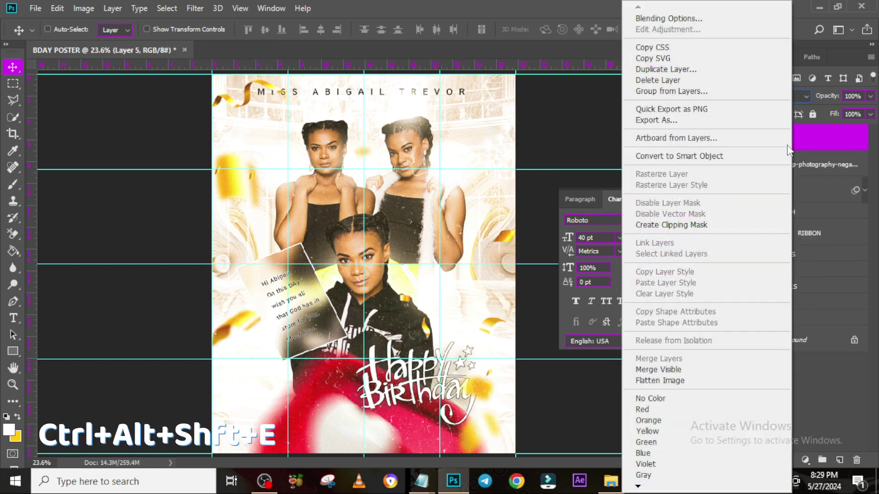
left_click(707, 156)
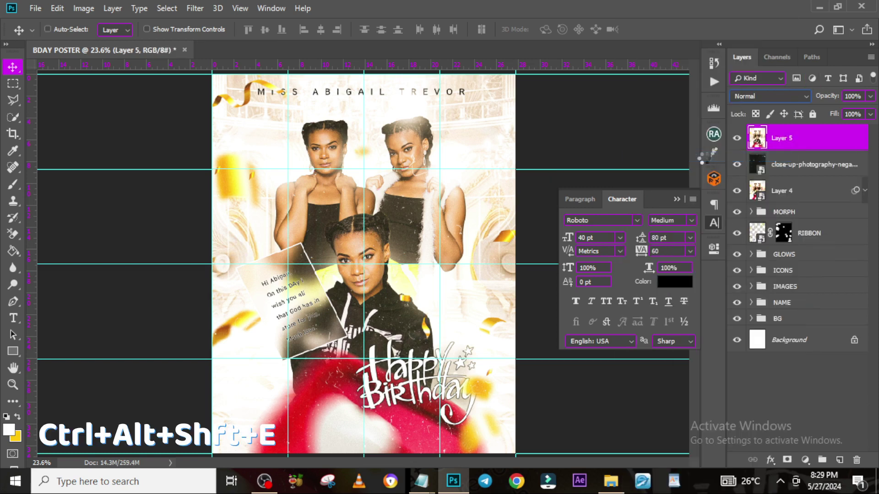
double_click(782, 139)
key("Return")
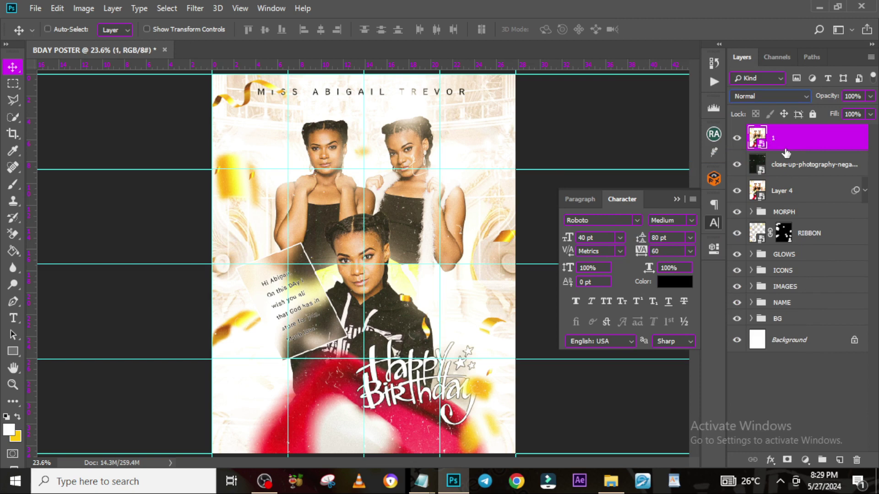
- Set the foreground color to #6f2d0d and the background color to #ffc900
left_click(676, 199)
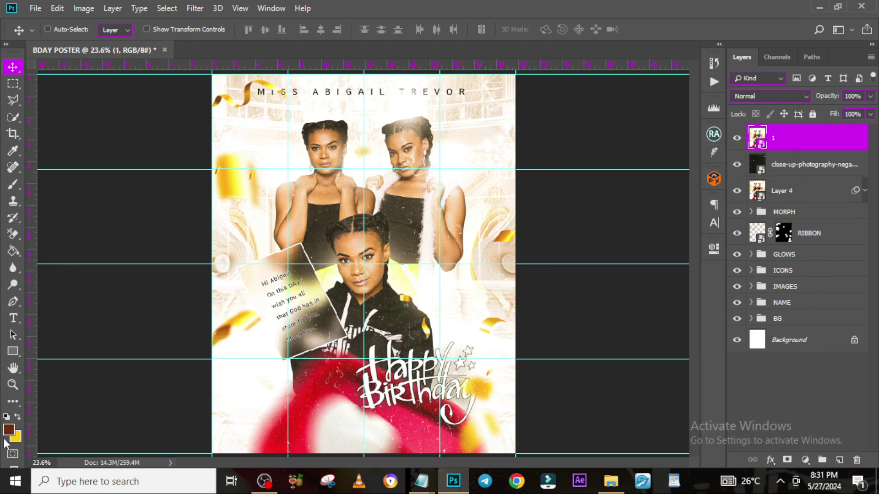
key("i")
left_click(8, 430)
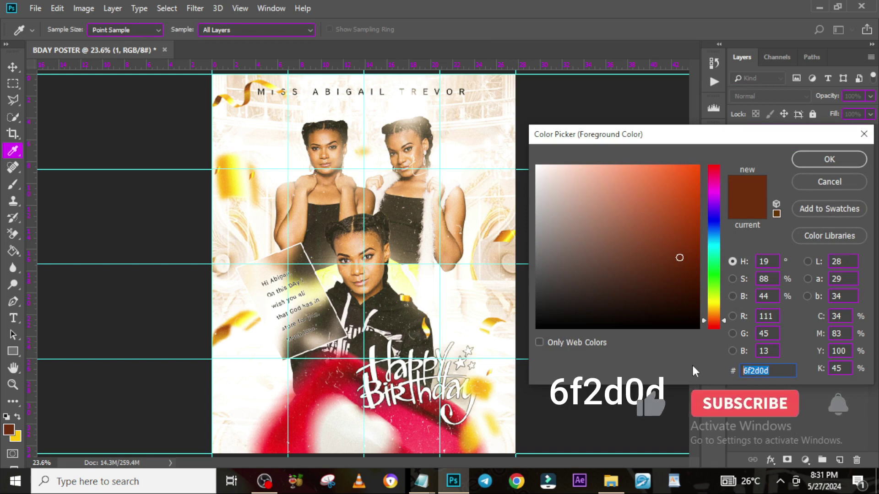
left_click(824, 159)
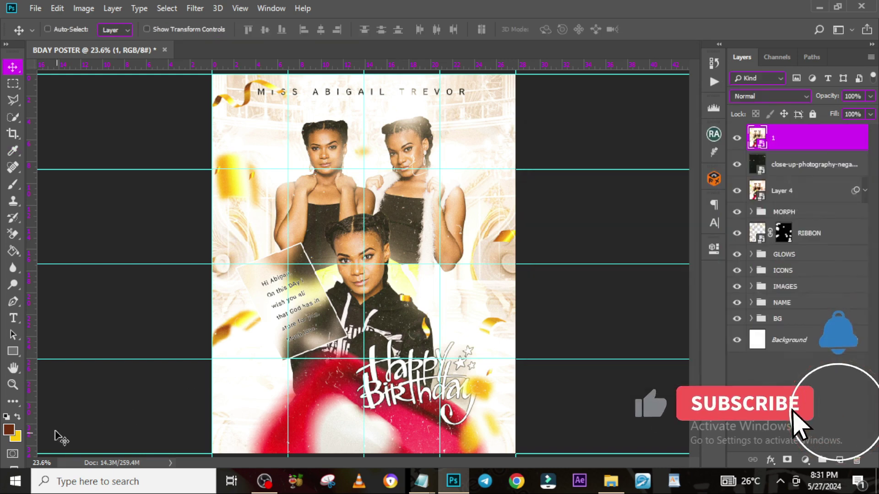
left_click(18, 438)
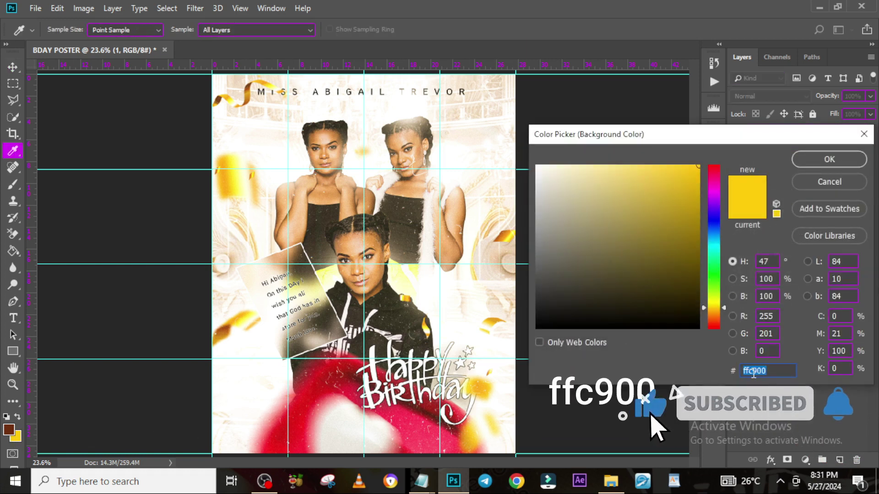
left_click(826, 160)
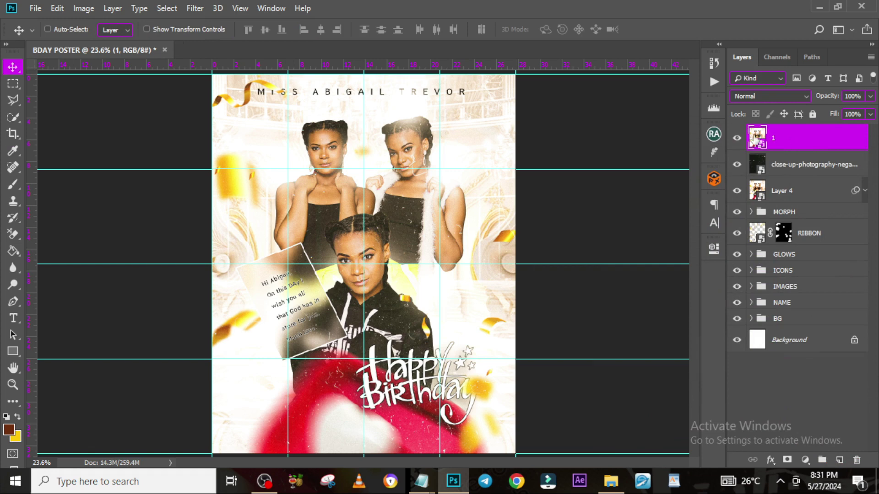
- Run the SKB flyer texture action from the SETH FX set on layer 1 and expand the FX group
left_click(712, 83)
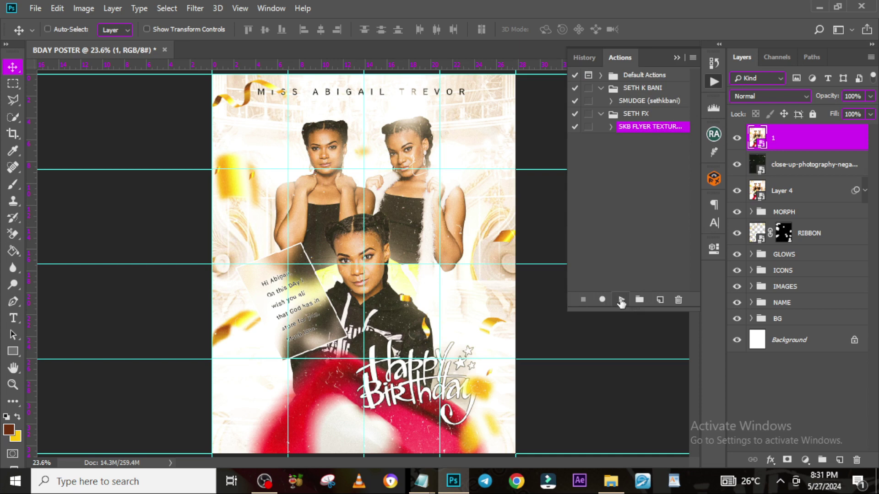
left_click(621, 300)
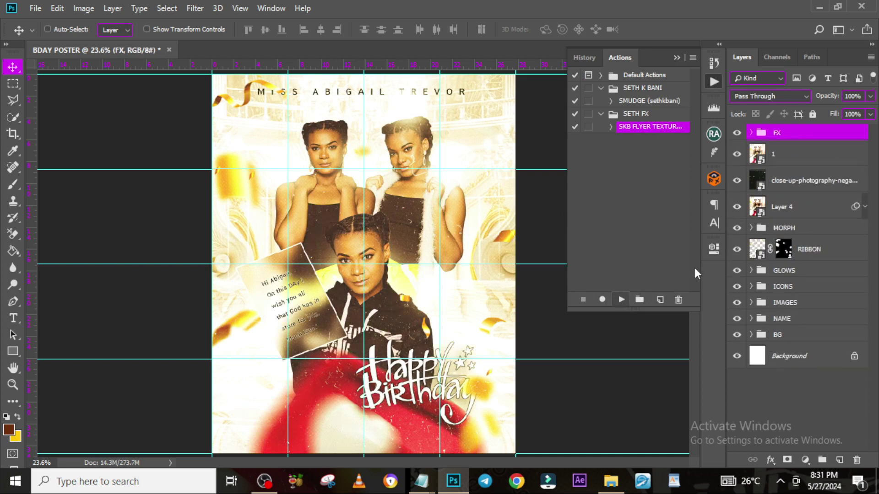
left_click(751, 133)
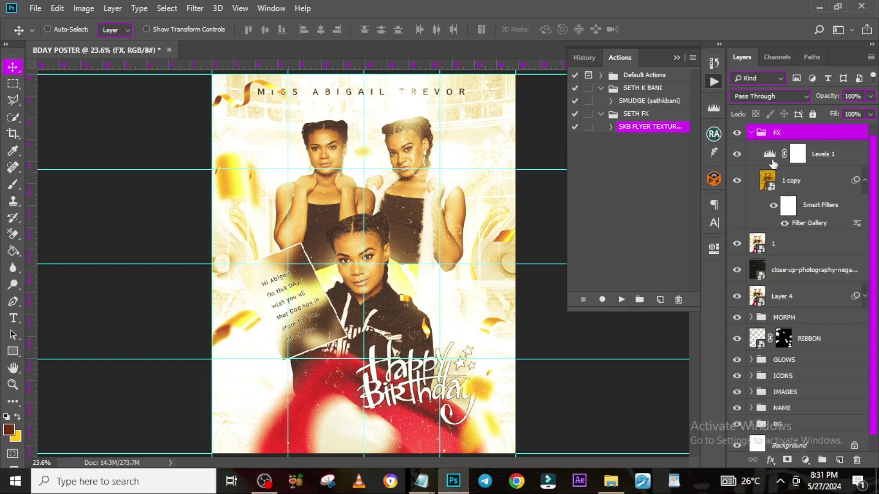
- Set the FX group's Levels adjustment to a black output level of 60 and midtones of 0.86, and collapse the group
double_click(770, 154)
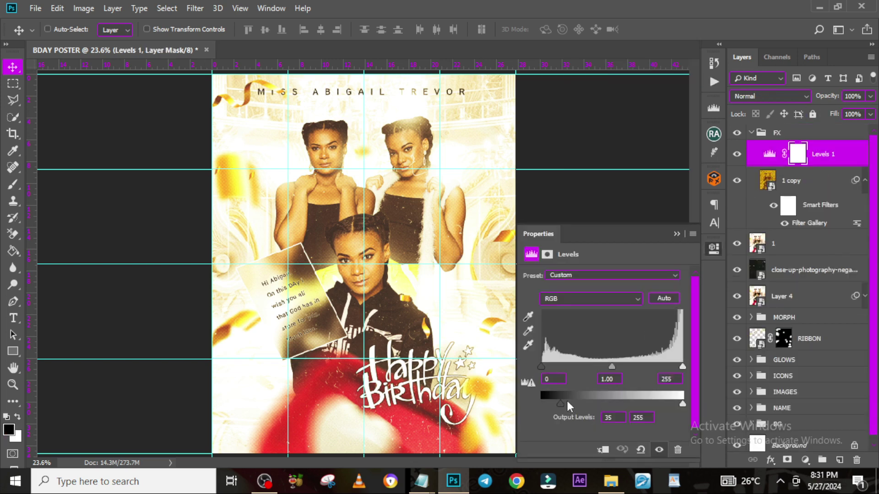
left_click_drag(563, 405, 574, 403)
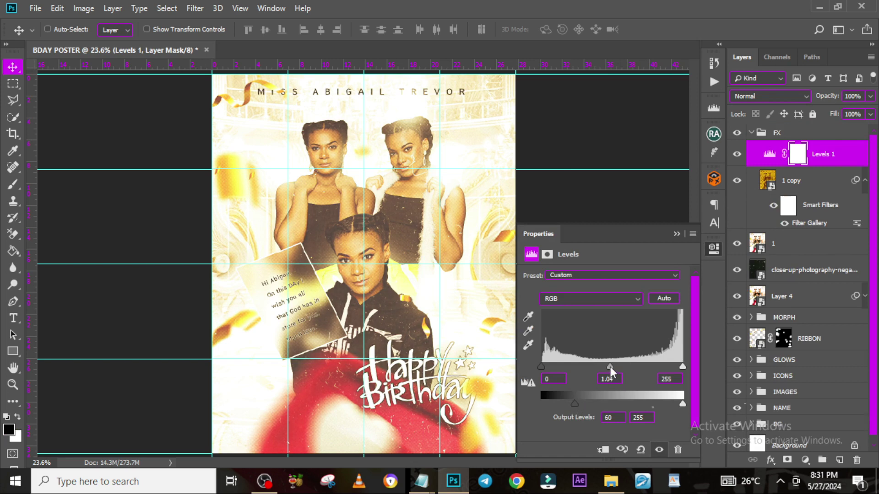
mouse_move(611, 366)
left_mouse_down()
mouse_move(626, 367)
mouse_move(618, 367)
left_mouse_up()
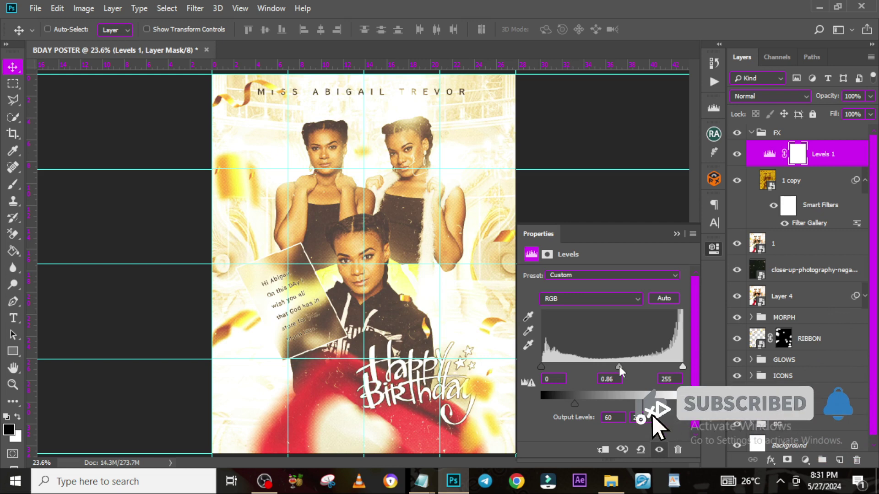
left_click(676, 234)
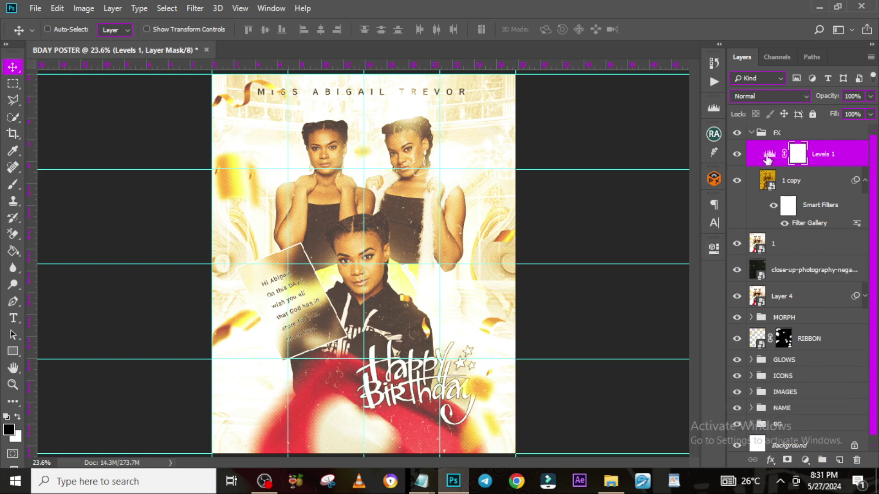
left_click(751, 132)
- Select the three layers from layer 1 down to Layer 4, including the dust texture layer
key("ctrl+minus")
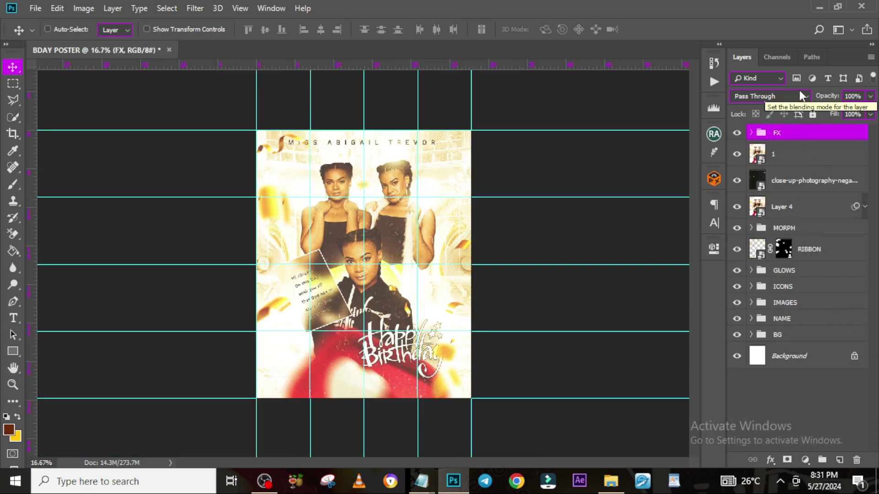
left_click(806, 158)
left_click(798, 206, "shift")
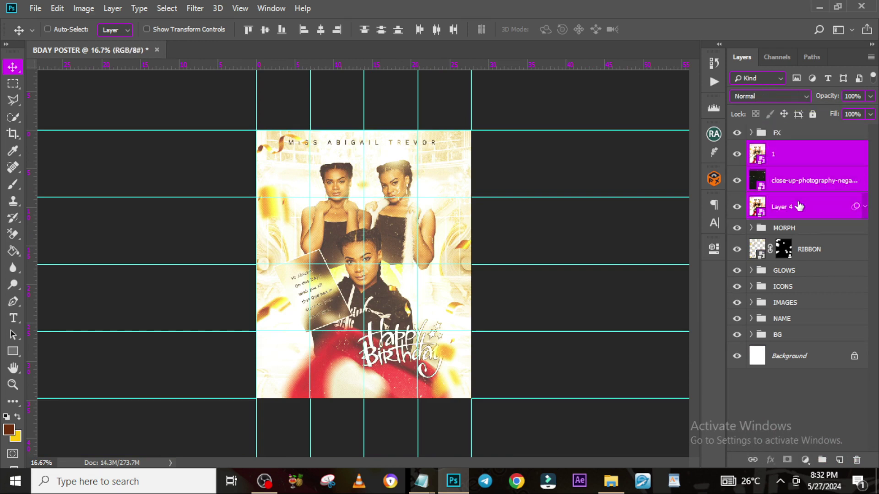